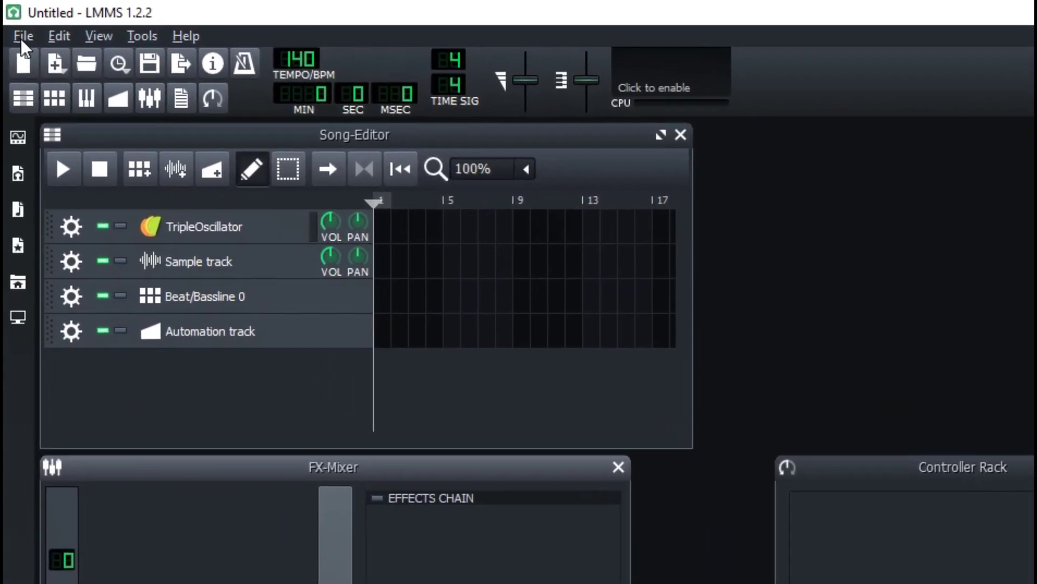
# Step: Preview the New from template list in the File menu, then bring up Open Project
pyautogui.click(21, 32)
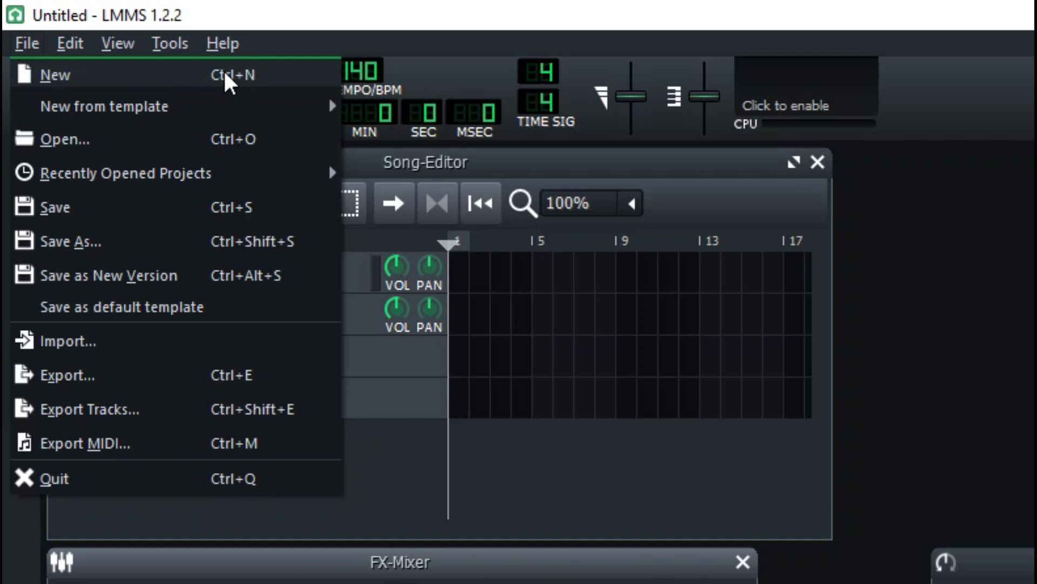
pyautogui.moveTo(232, 103)
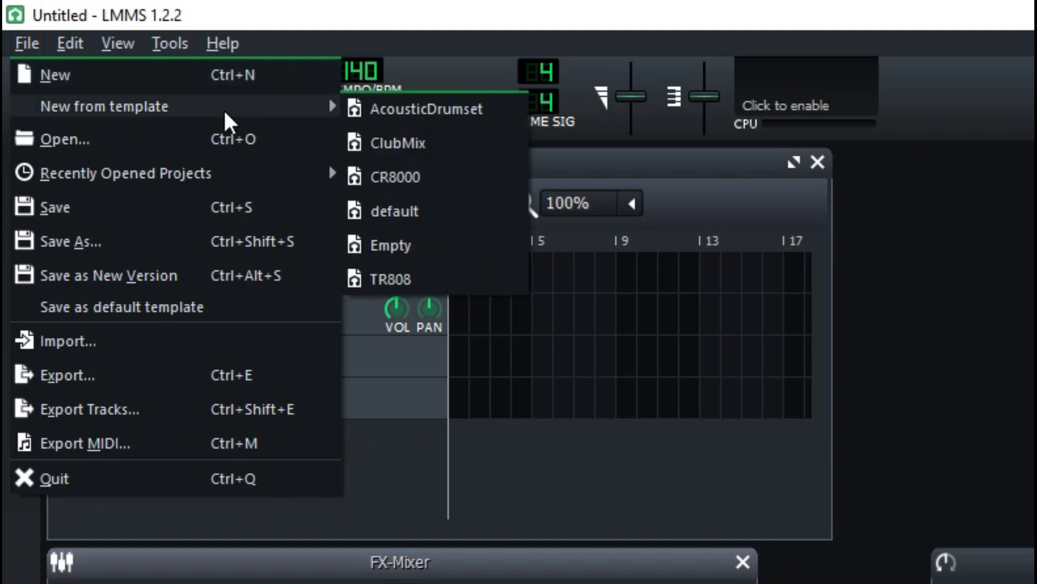
pyautogui.moveTo(314, 108)
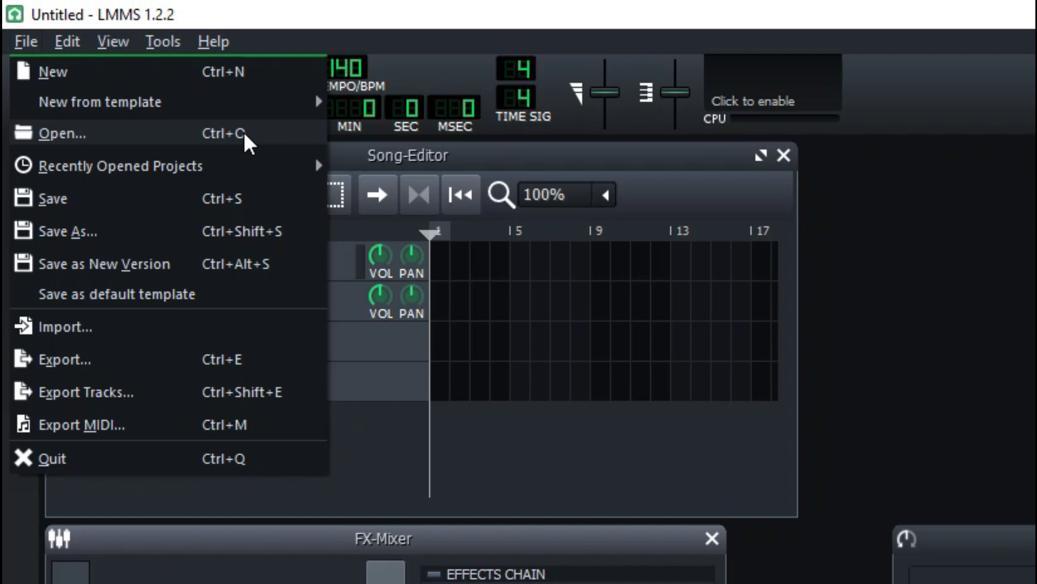
pyautogui.click(245, 135)
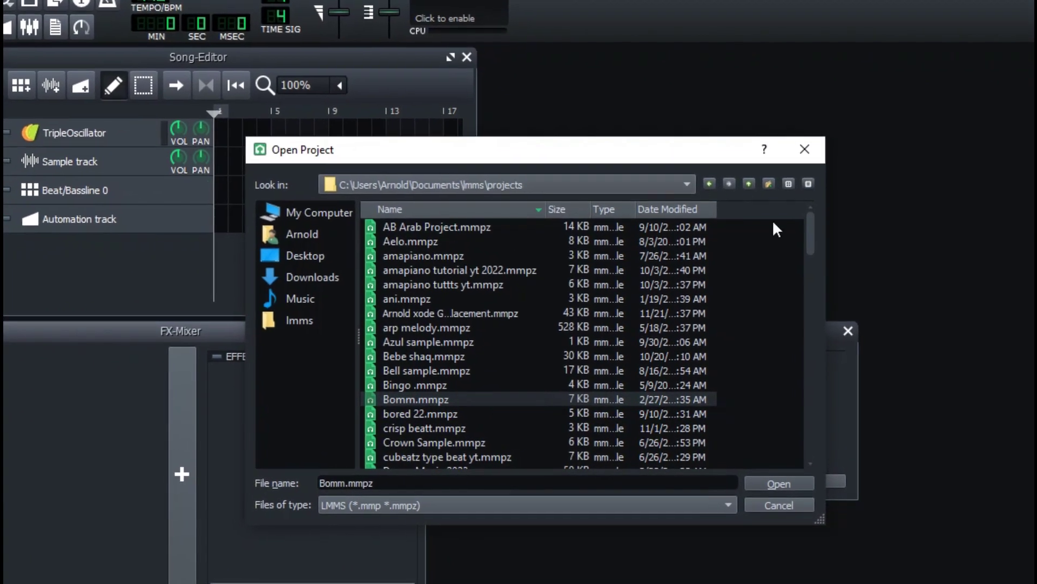
# Step: Scroll through the projects folder list, close the dialog, and return to the File menu
pyautogui.moveTo(811, 232); pyautogui.dragTo(840, 58)
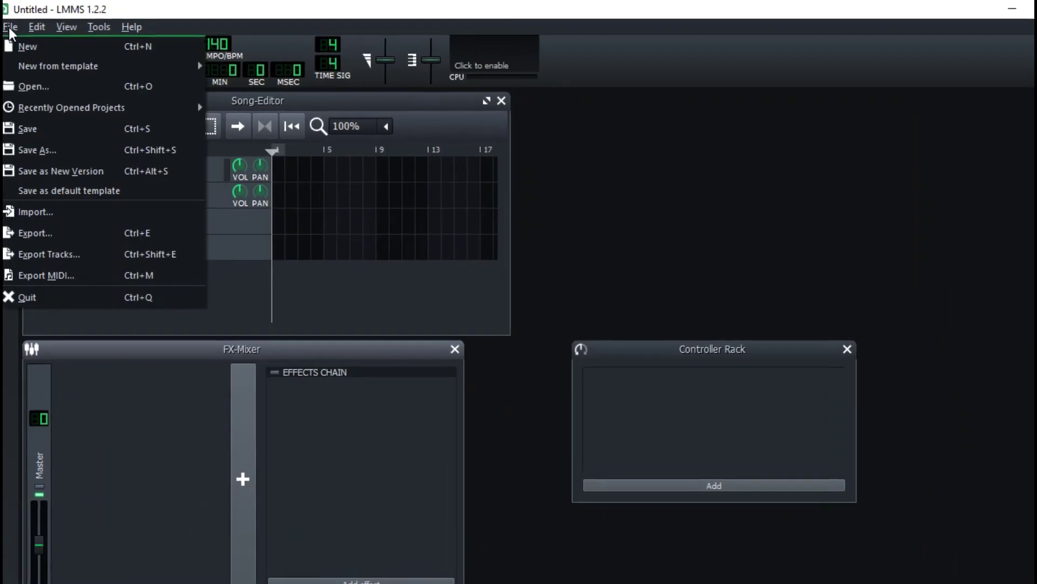
pyautogui.moveTo(145, 123)
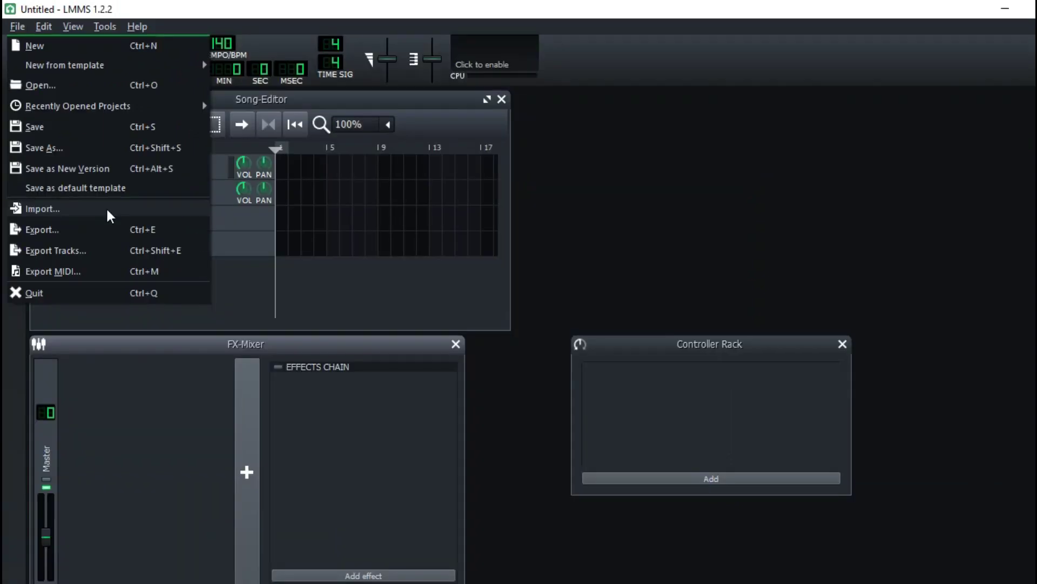
# Step: Import My Melo Drill.mid as Track 0, dismiss the soundfont warning, then remove Track 0
pyautogui.click(157, 308)
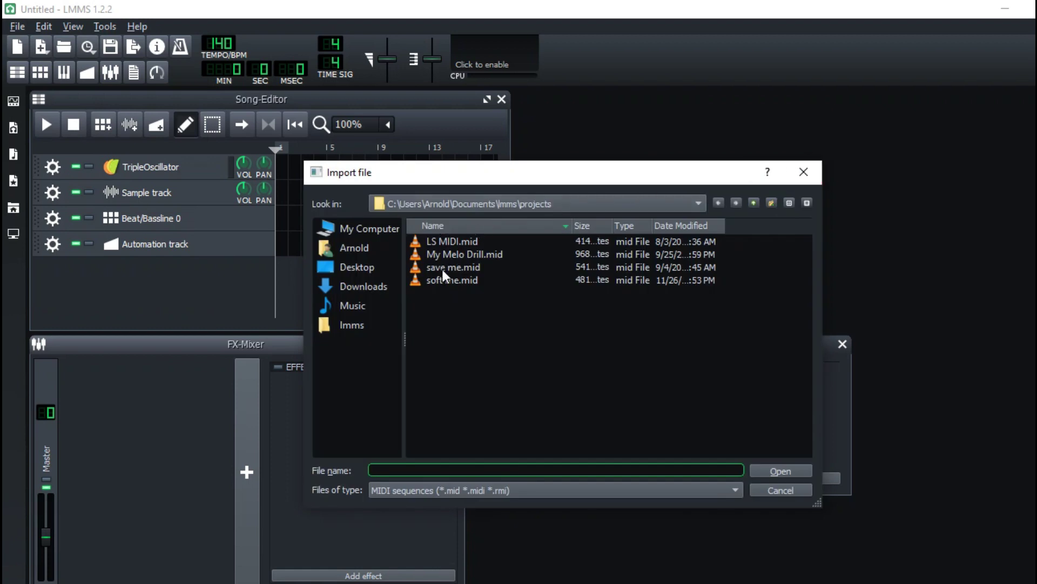
pyautogui.doubleClick(448, 255)
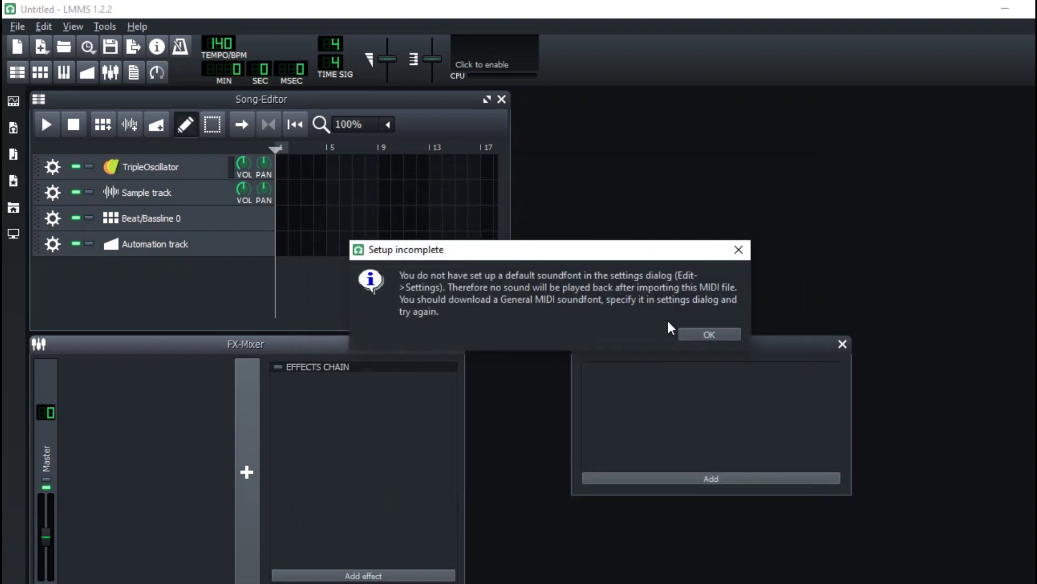
pyautogui.click(703, 329)
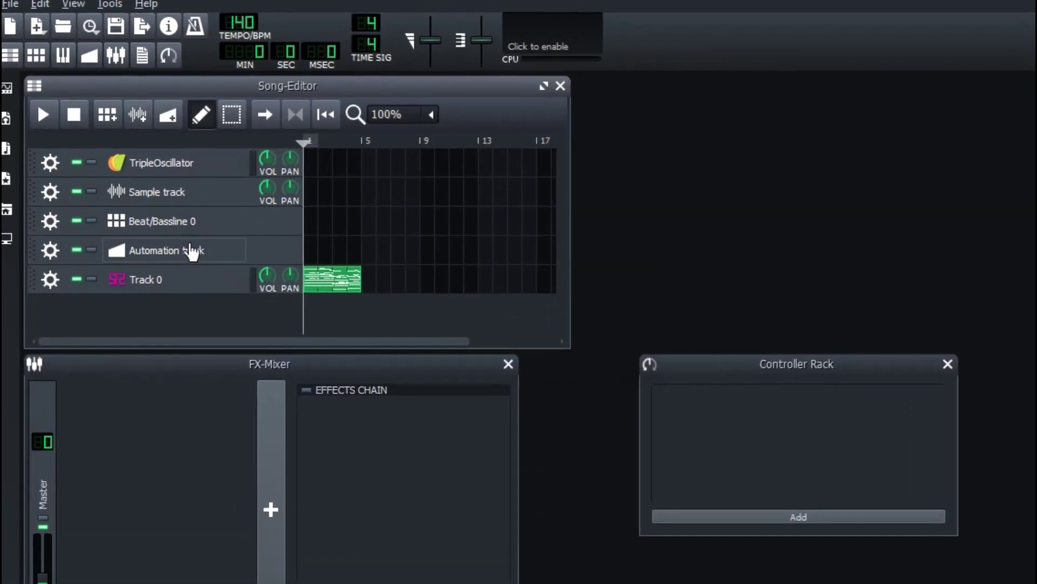
pyautogui.click(50, 279)
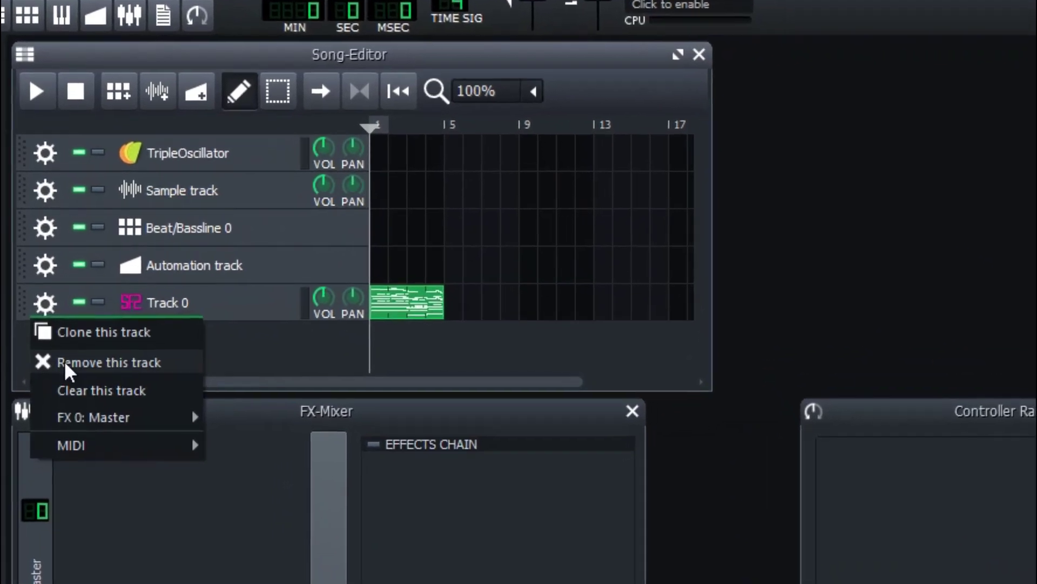
pyautogui.click(65, 365)
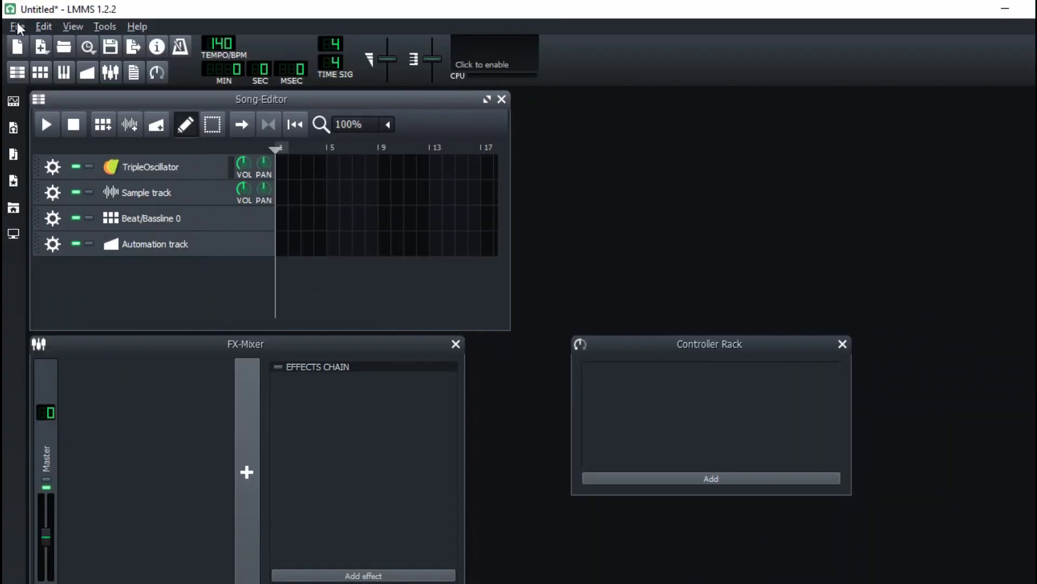
# Step: Attempt Export Tracks on the empty project, dismiss the Empty project message, then revisit the menus
pyautogui.click(18, 27)
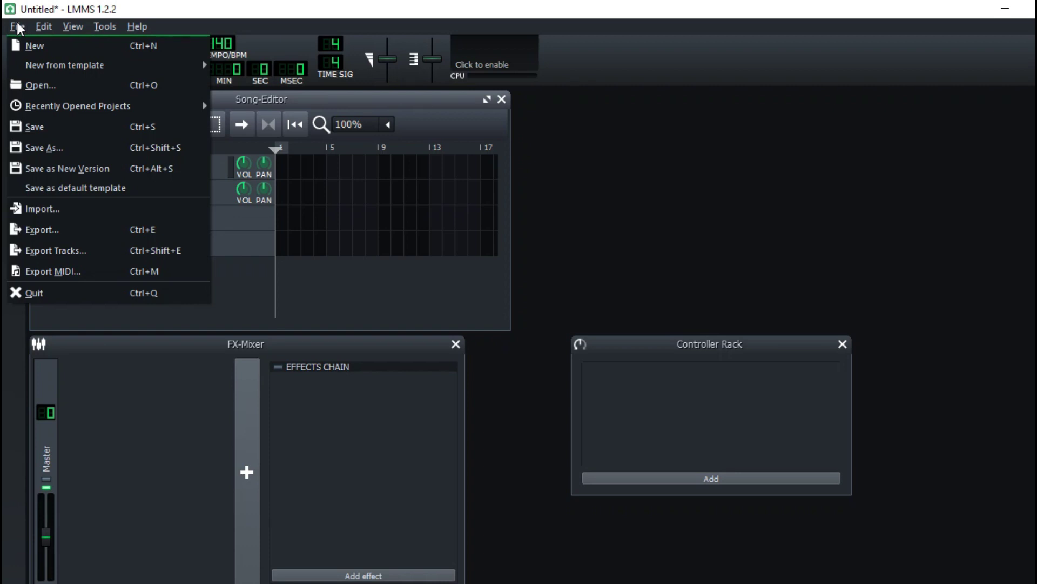
pyautogui.click(118, 250)
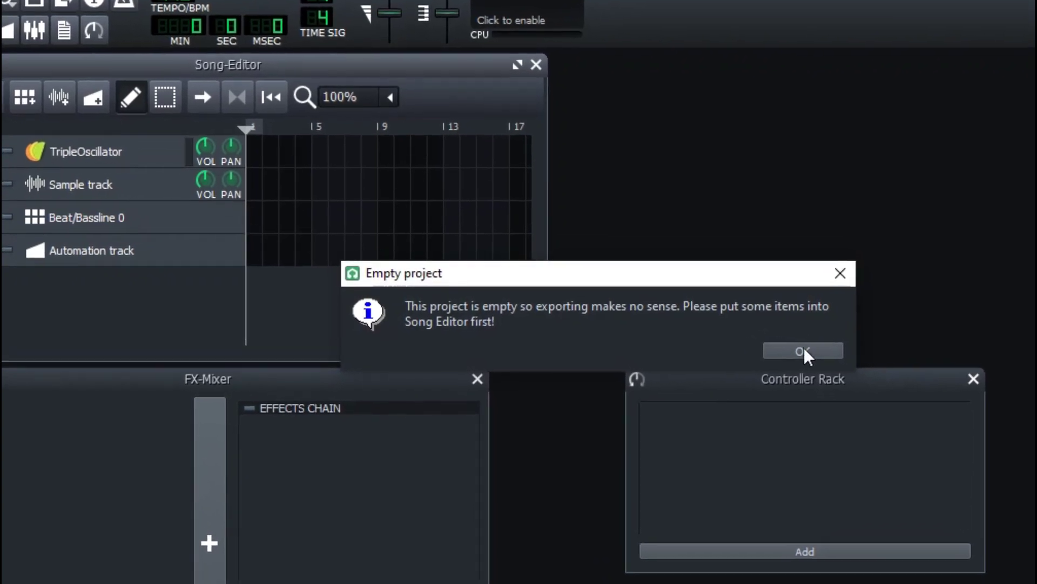
pyautogui.click(786, 345)
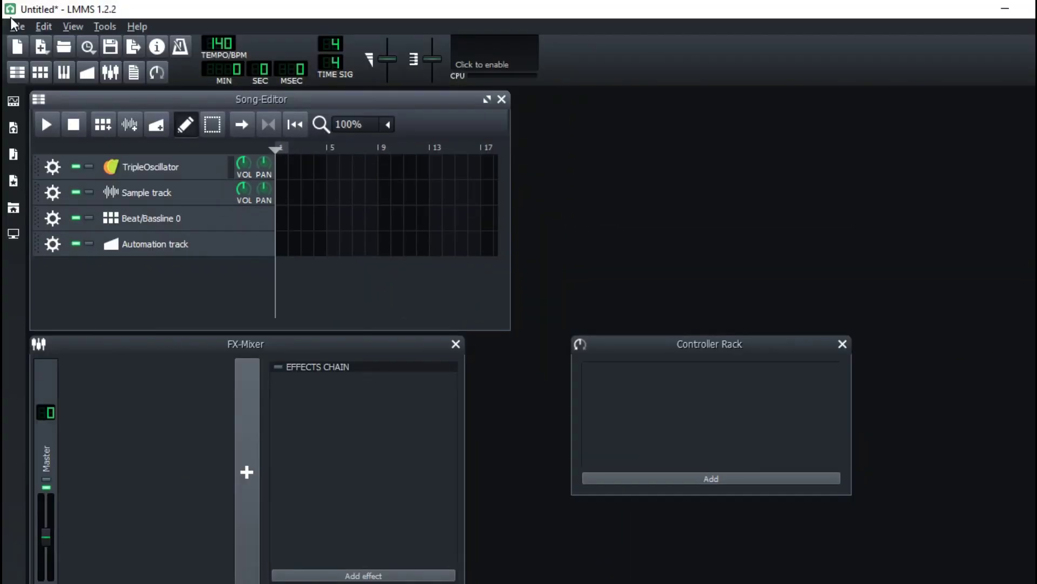
pyautogui.click(13, 25)
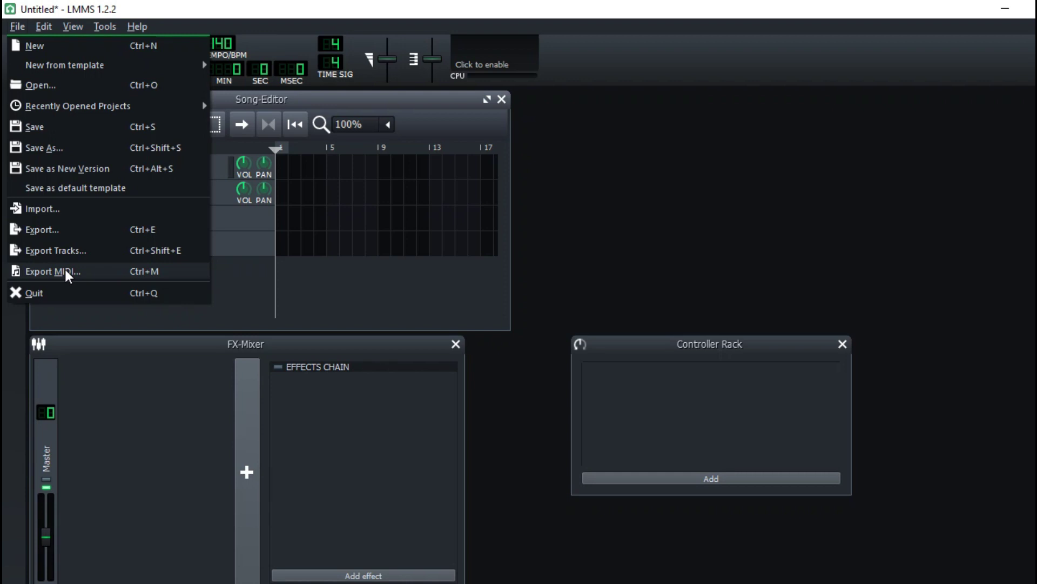
pyautogui.moveTo(43, 23)
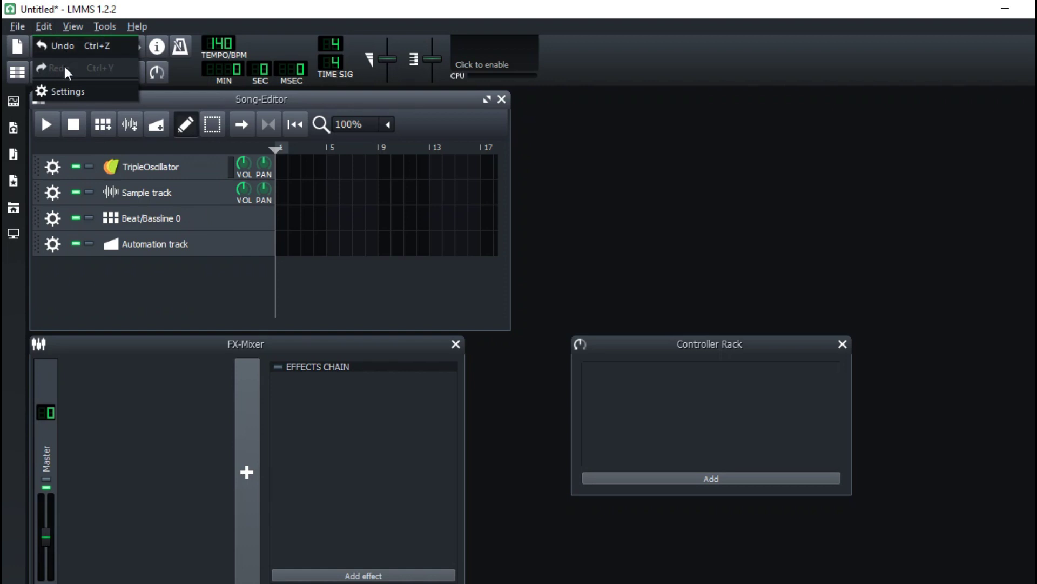
# Step: In Settings, review the MIDI page and keep WinMM MIDI as the MIDI interface
pyautogui.click(58, 93)
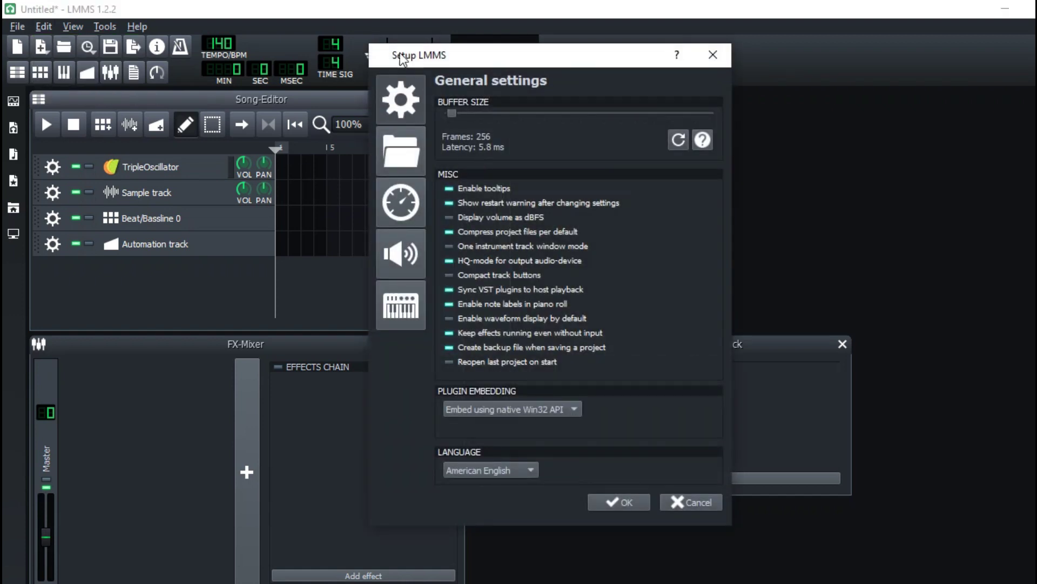
pyautogui.click(403, 319)
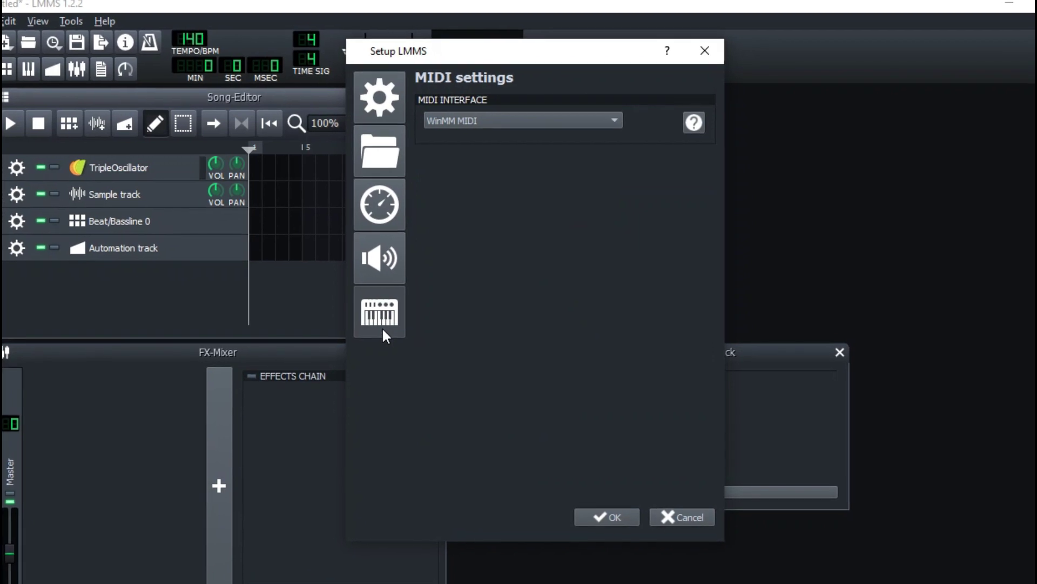
pyautogui.click(466, 125)
pyautogui.click(455, 172)
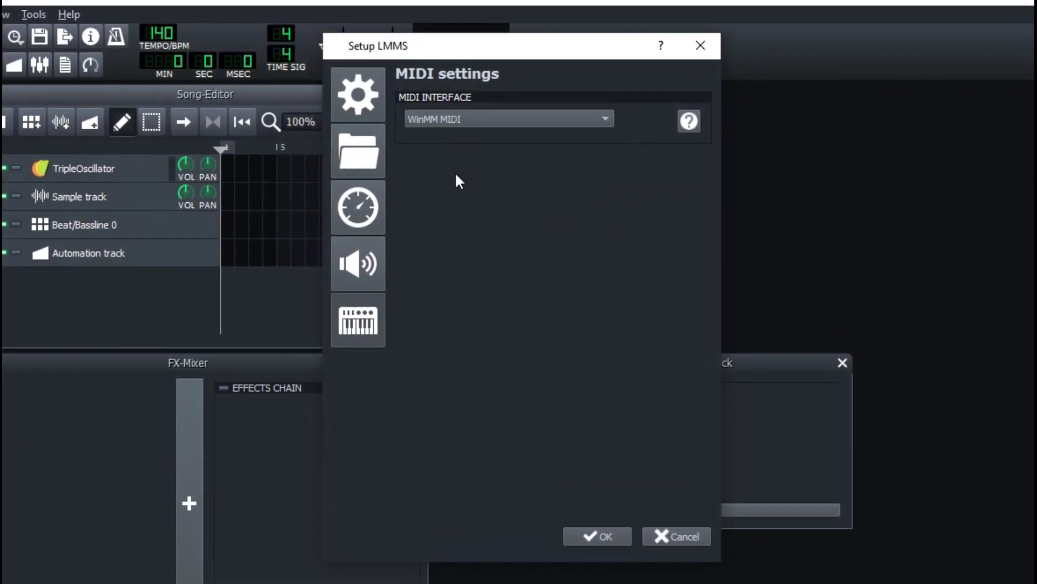
# Step: Keep SDL as the audio interface, review the Performance page, then go to Paths
pyautogui.click(348, 266)
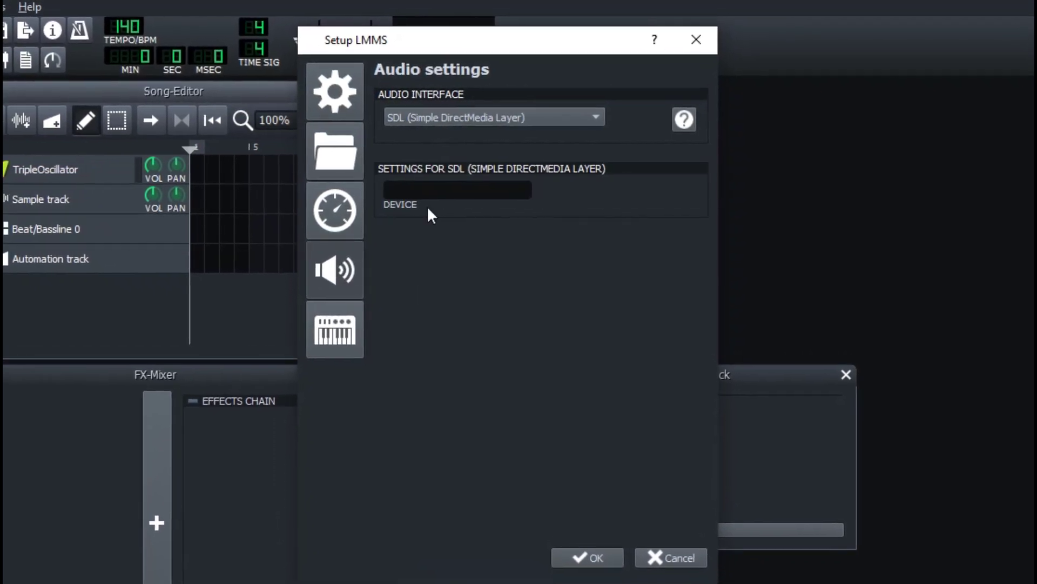
pyautogui.click(474, 119)
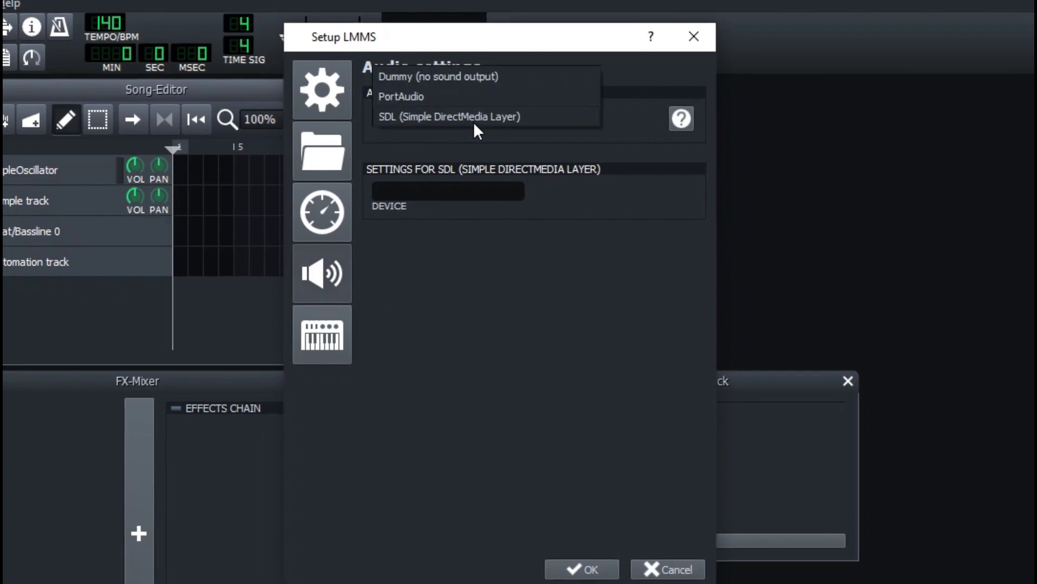
pyautogui.click(488, 237)
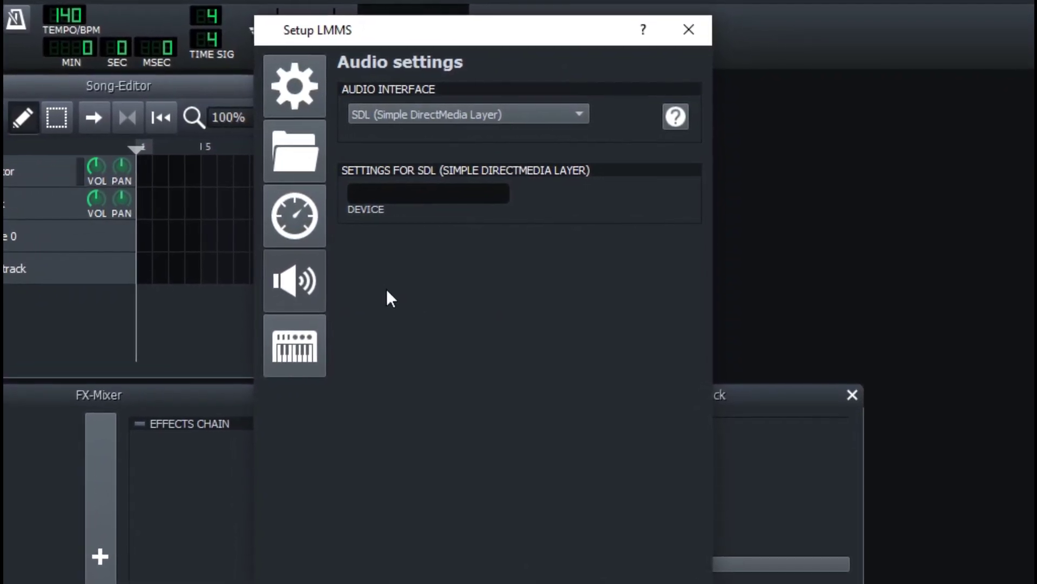
pyautogui.click(281, 203)
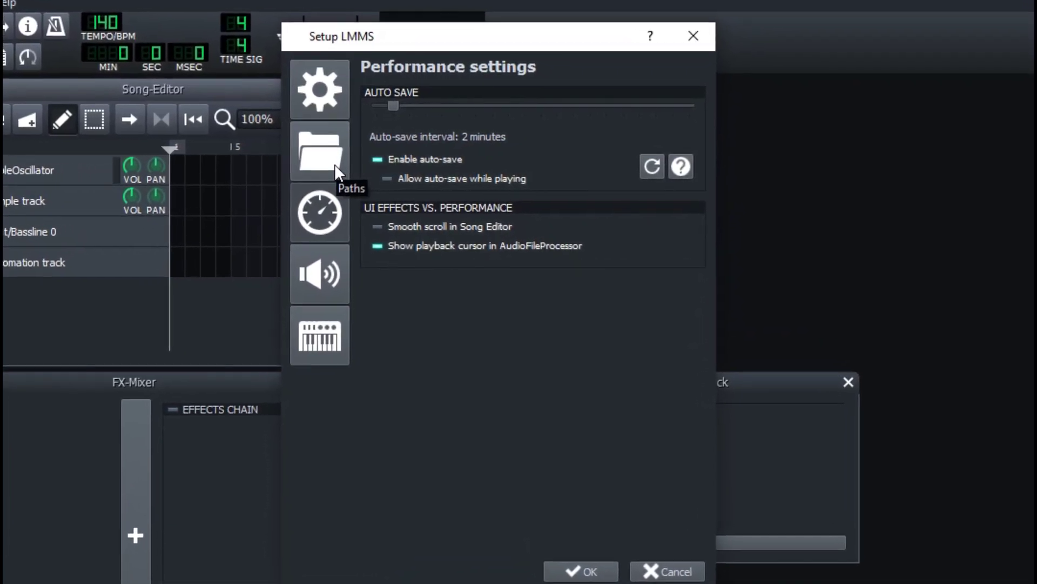
pyautogui.click(354, 163)
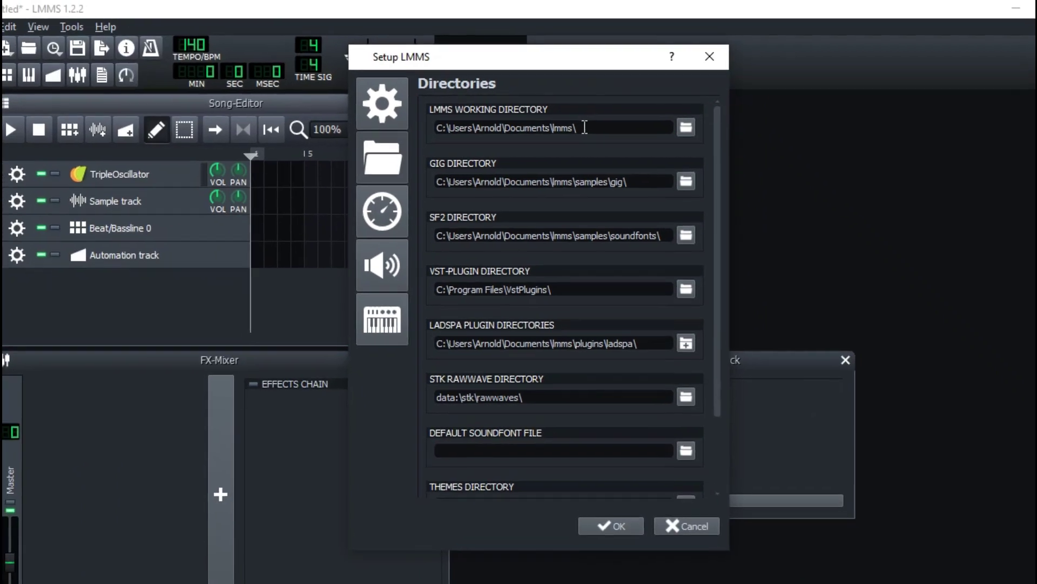
# Step: Select the LMMS Working Directory path on the Directories page
pyautogui.click(419, 137)
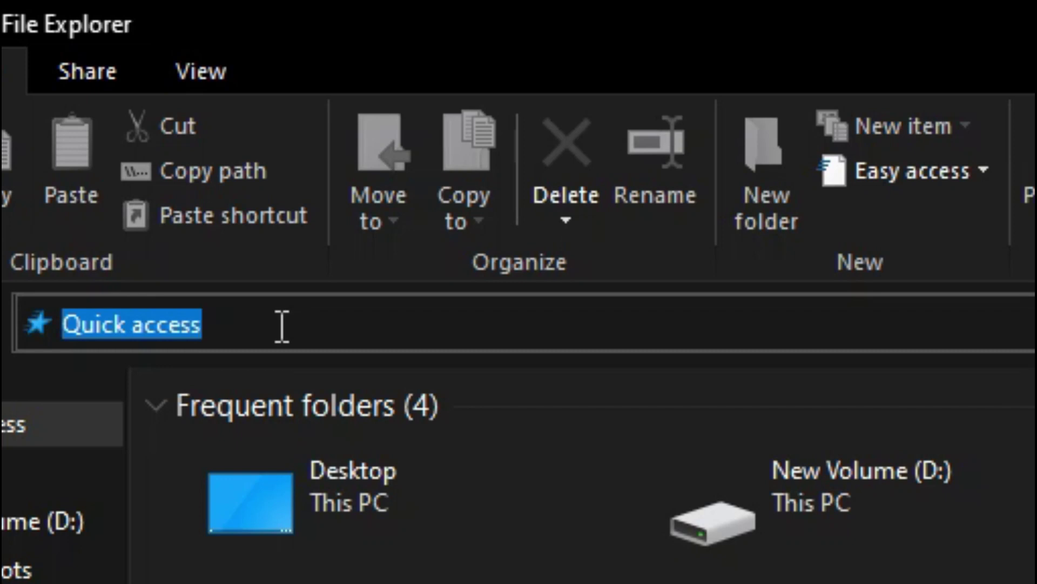
# Step: Paste the working directory path in File Explorer, peek into lmms/projects, then return to LMMS
pyautogui.write('C:\\Users\\Arnold\\Documents\\lmms\\')
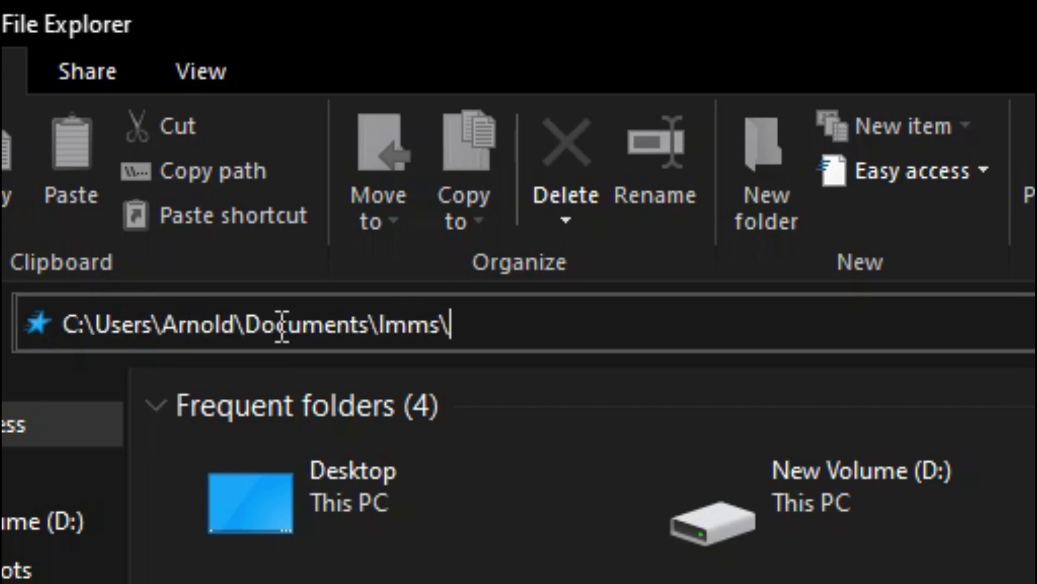
pyautogui.press('Return')
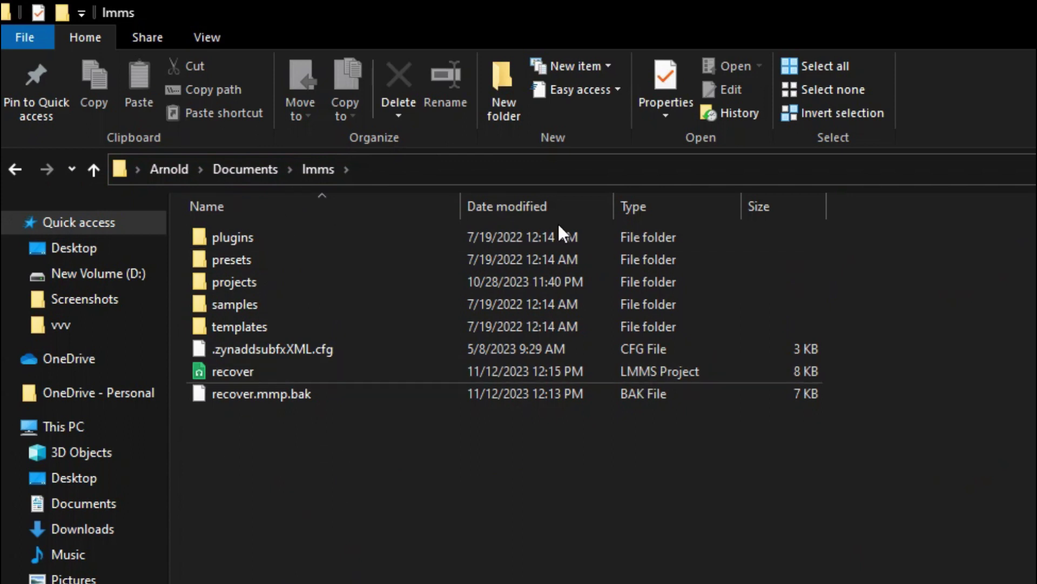
pyautogui.doubleClick(251, 282)
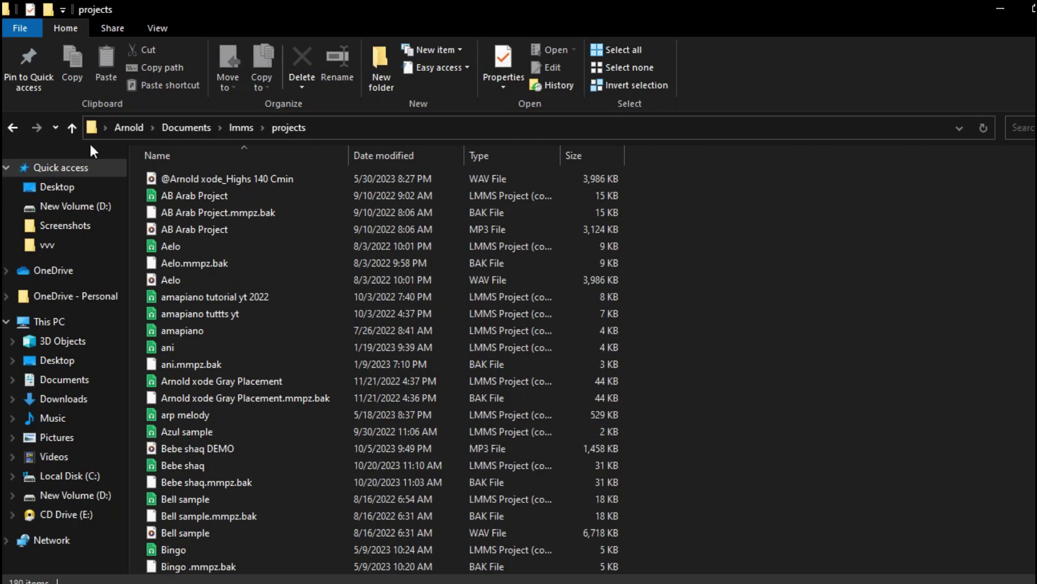
pyautogui.click(12, 128)
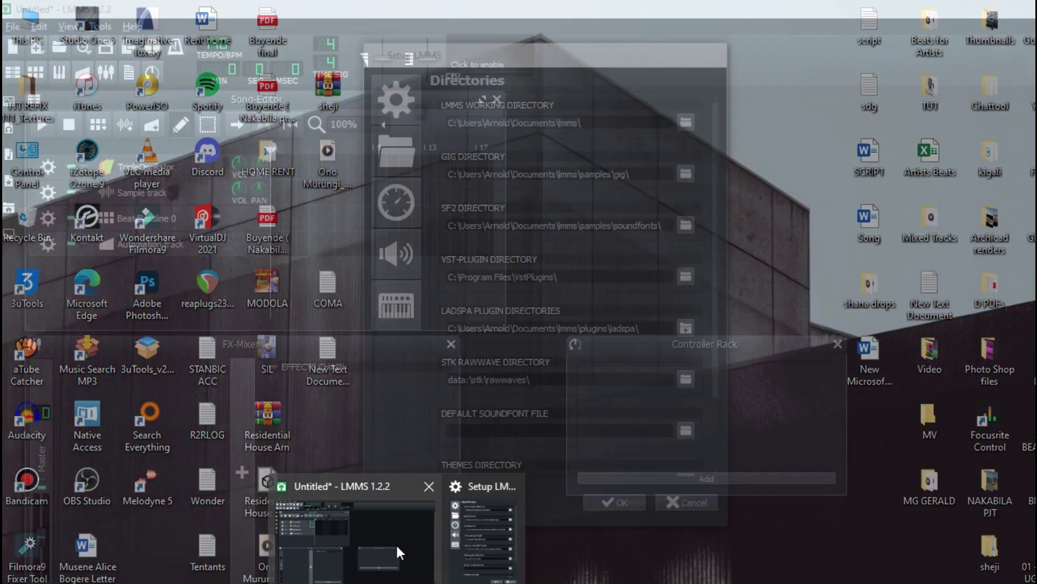
pyautogui.click(398, 547)
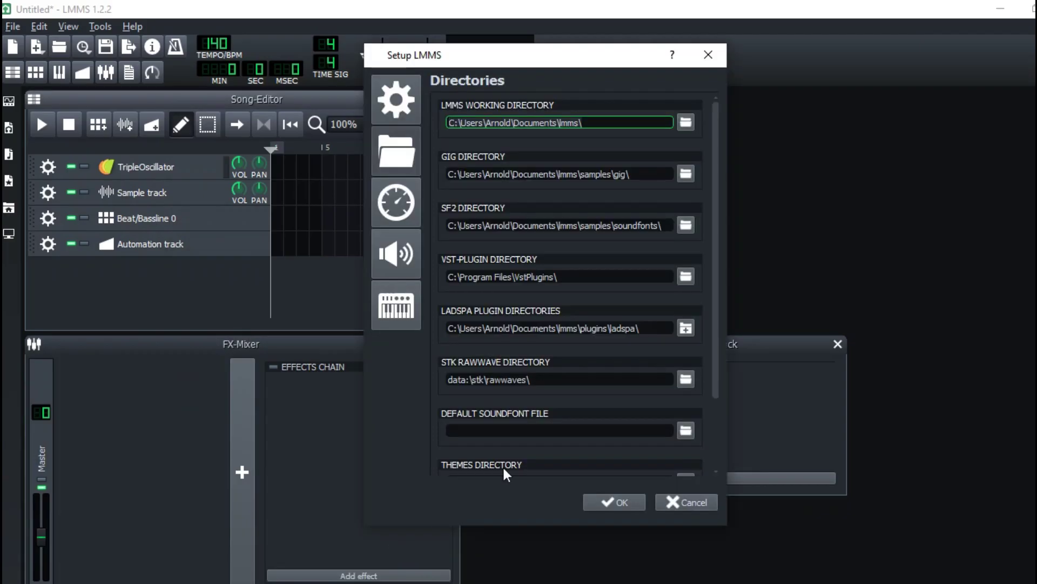
# Step: Inspect the GIG, SF2 and VST-plugin paths, then scroll down to the Themes Directory
pyautogui.click(646, 175)
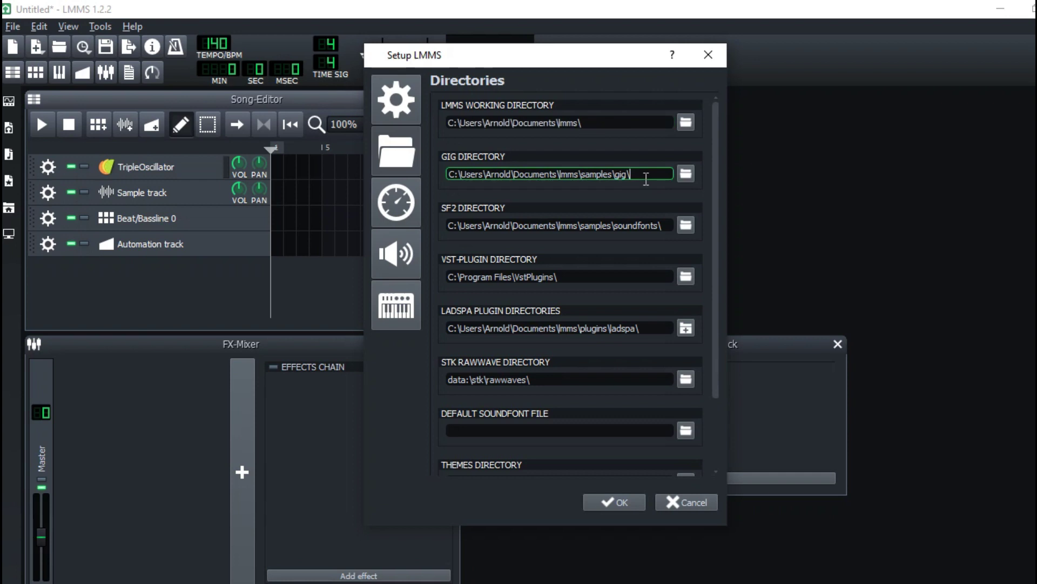
pyautogui.click(669, 227)
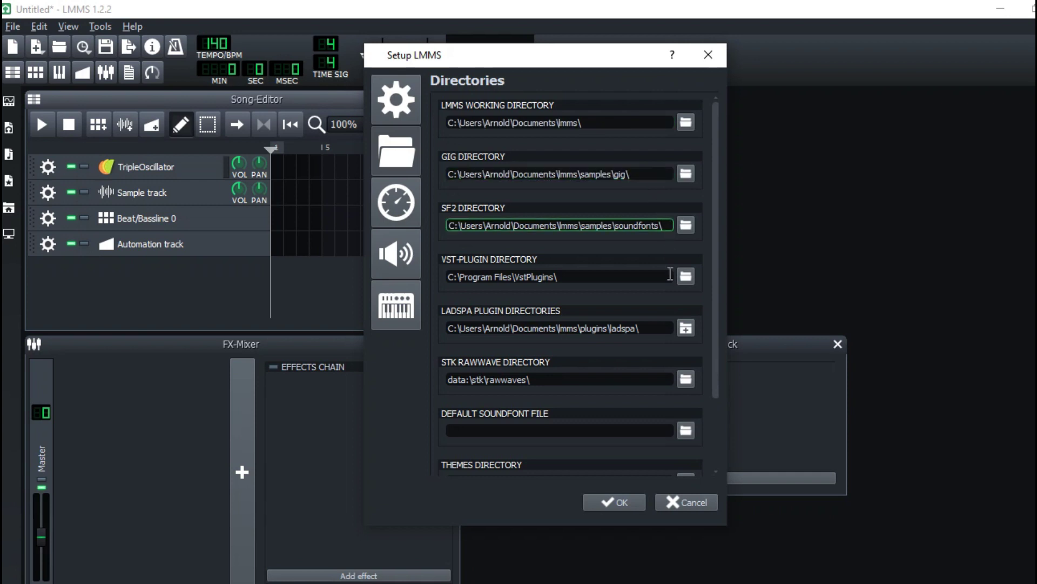
pyautogui.click(653, 274)
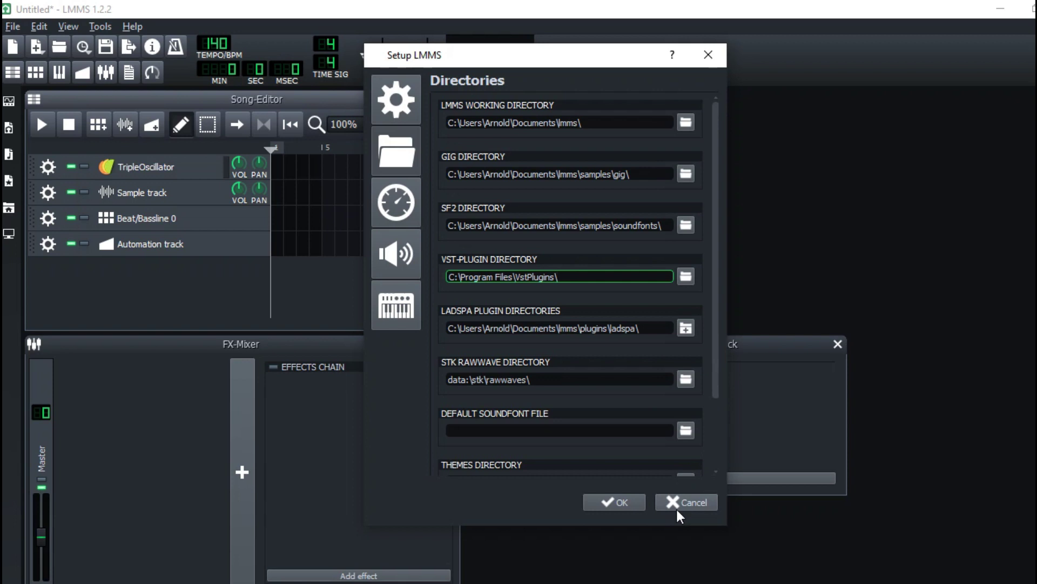
pyautogui.moveTo(715, 378); pyautogui.dragTo(712, 488)
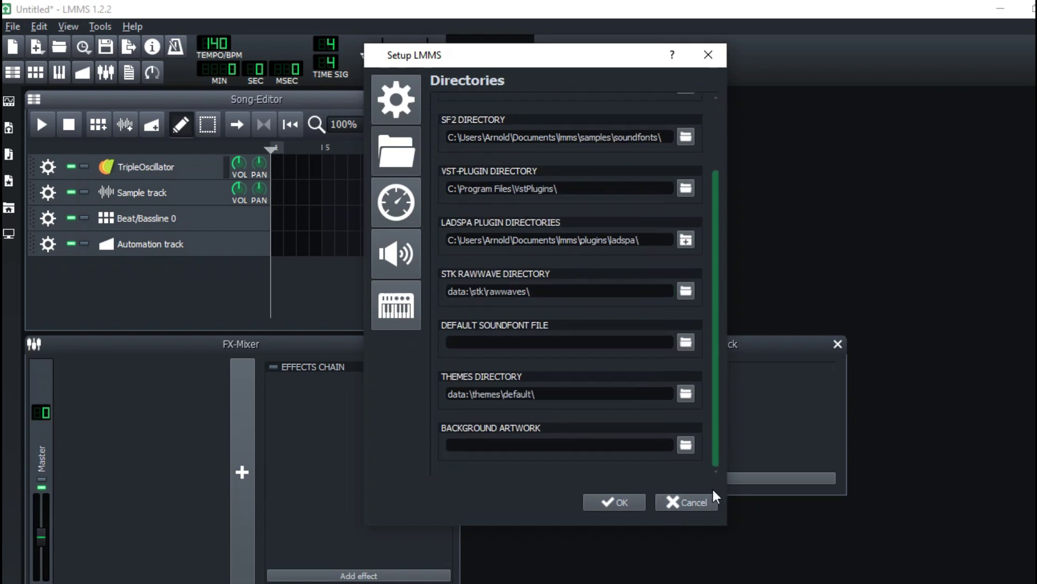
# Step: Select D:/LMMS THEMES/JustDark as the themes directory
pyautogui.click(686, 397)
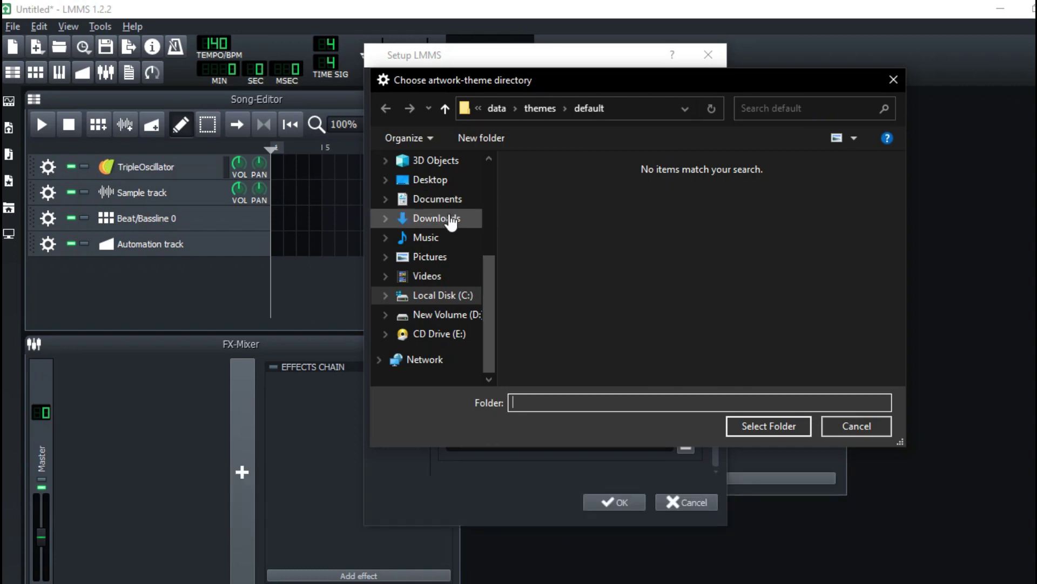
pyautogui.click(459, 319)
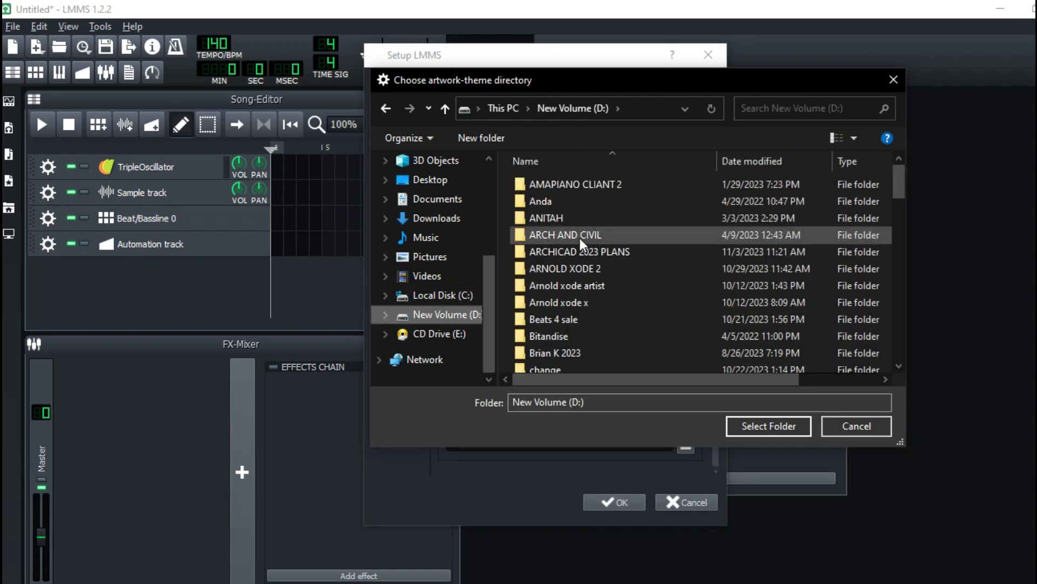
pyautogui.scroll(-6, 579, 271)
pyautogui.click(557, 346)
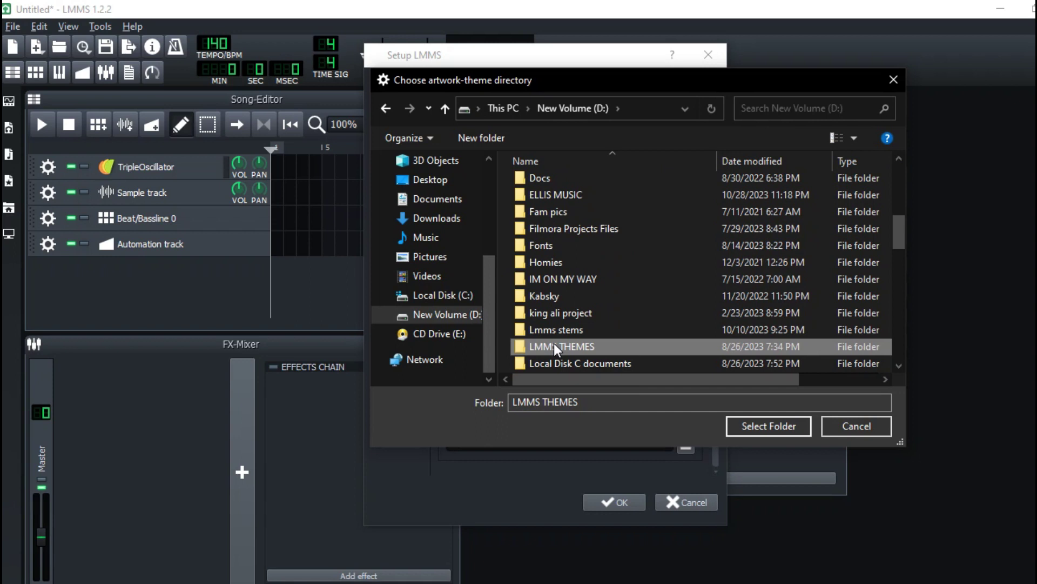
pyautogui.doubleClick(612, 348)
pyautogui.click(565, 200)
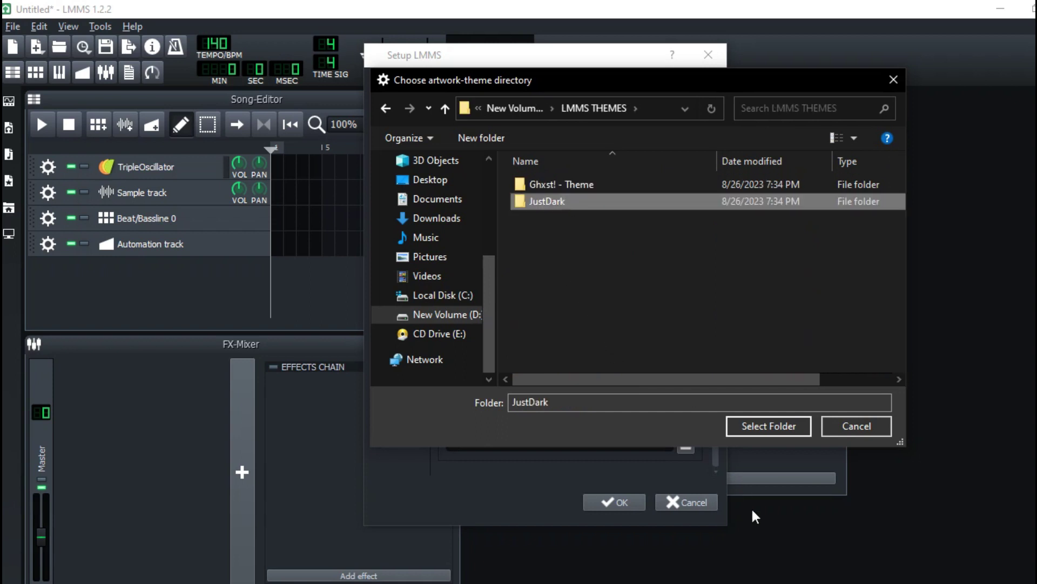
pyautogui.click(752, 429)
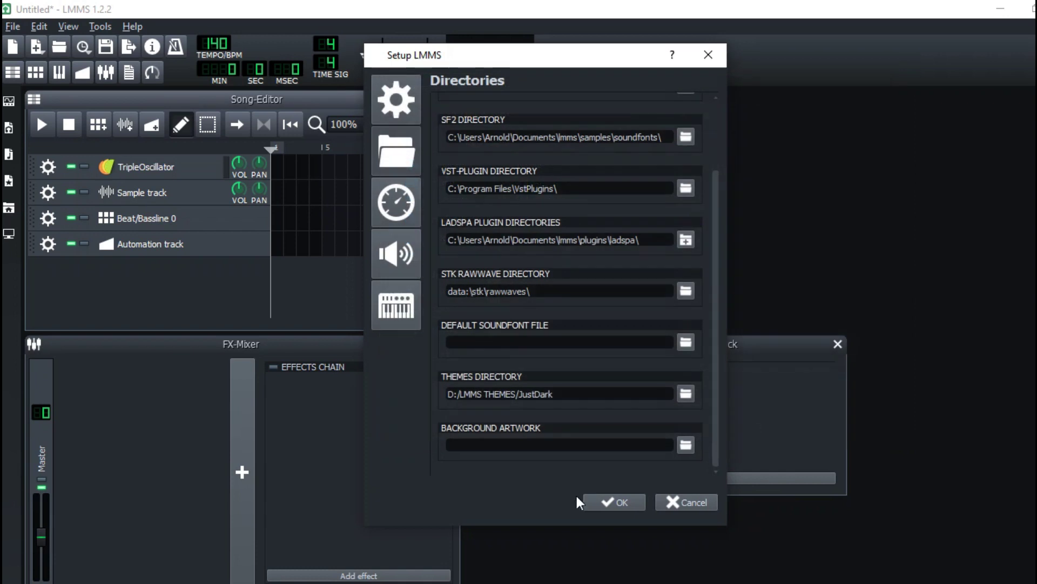
# Step: Apply the settings, acknowledge the restart notice, and quit LMMS discarding the project
pyautogui.click(594, 502)
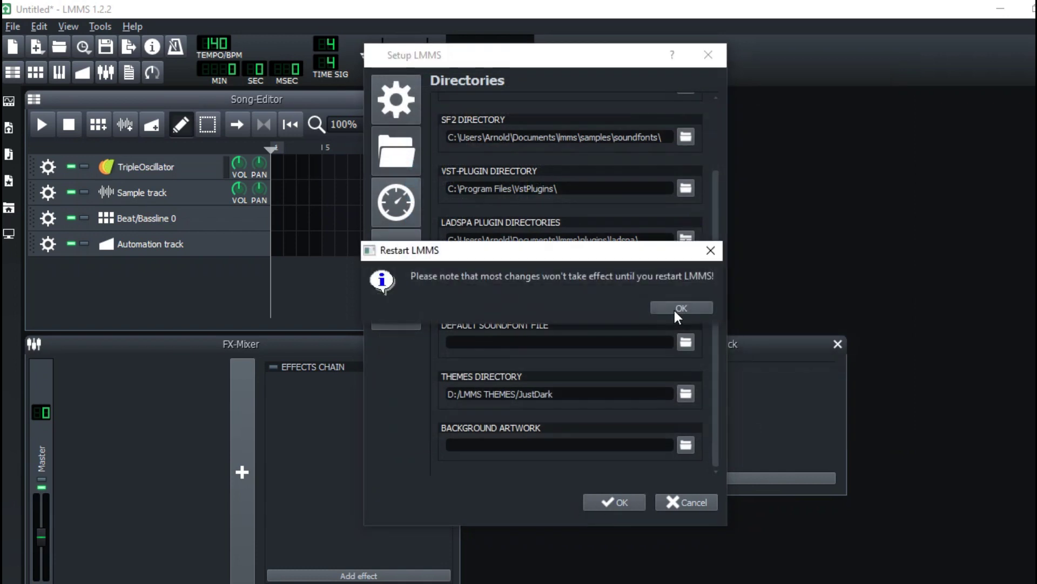
pyautogui.click(676, 308)
pyautogui.hotkey('ctrl', 'q')
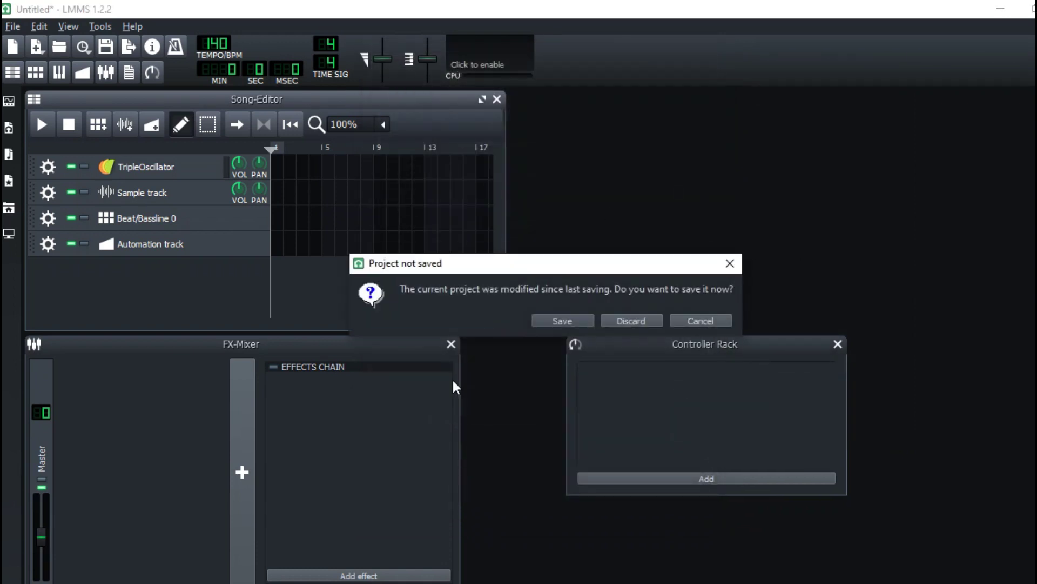
pyautogui.click(645, 315)
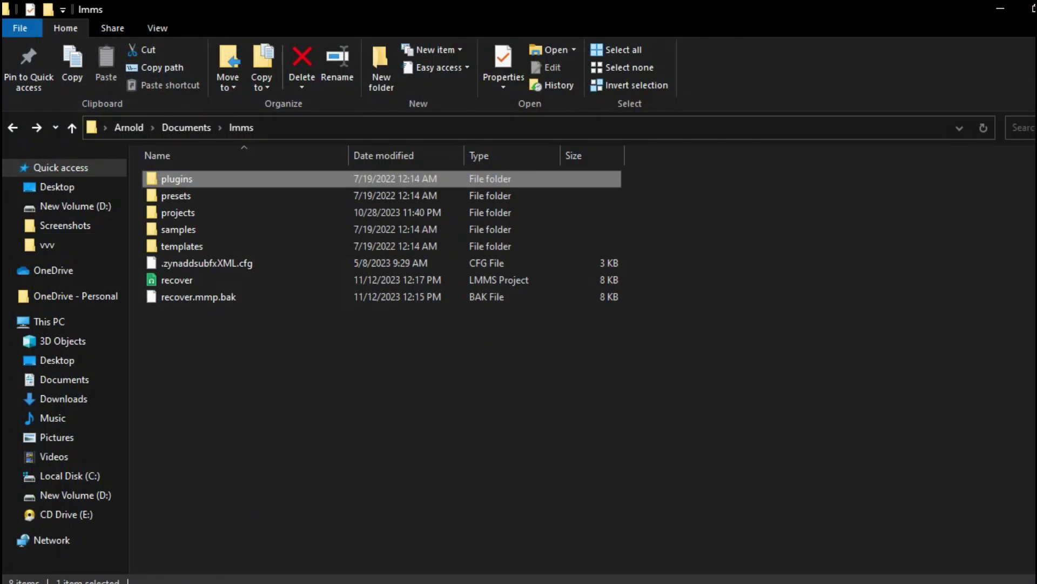
# Step: Relaunch LMMS from the Start menu
pyautogui.press('super')
pyautogui.click(304, 580)
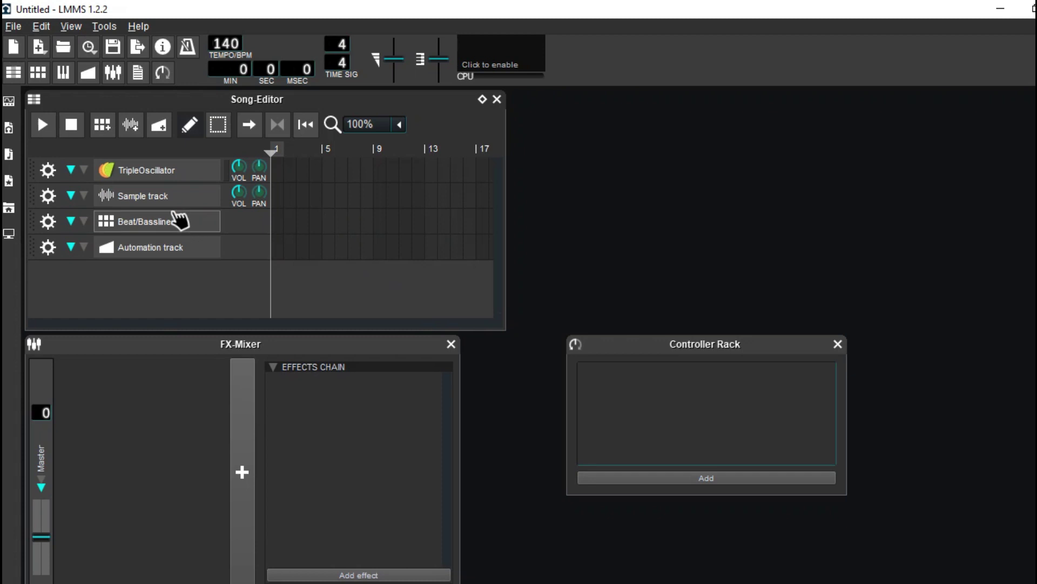
# Step: In Settings > Directories, set the Themes Directory to the Ghxst! - Theme folder
pyautogui.click(13, 25)
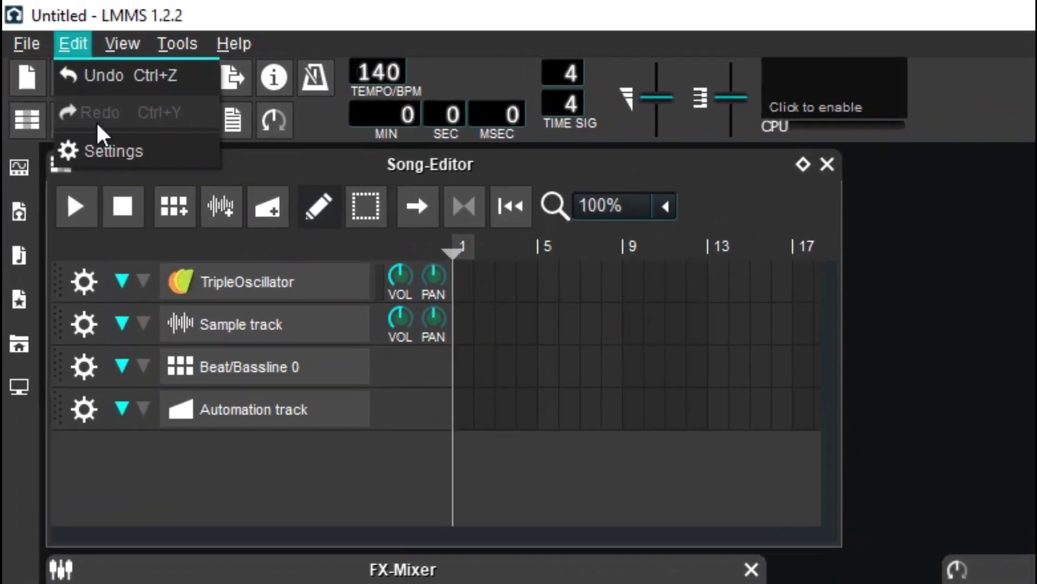
pyautogui.click(87, 123)
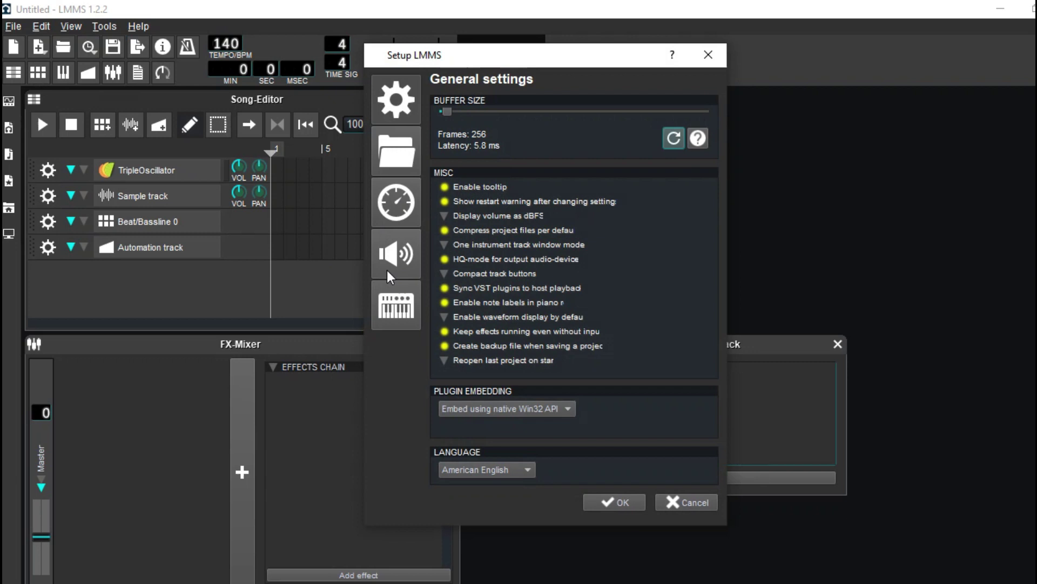
pyautogui.click(391, 305)
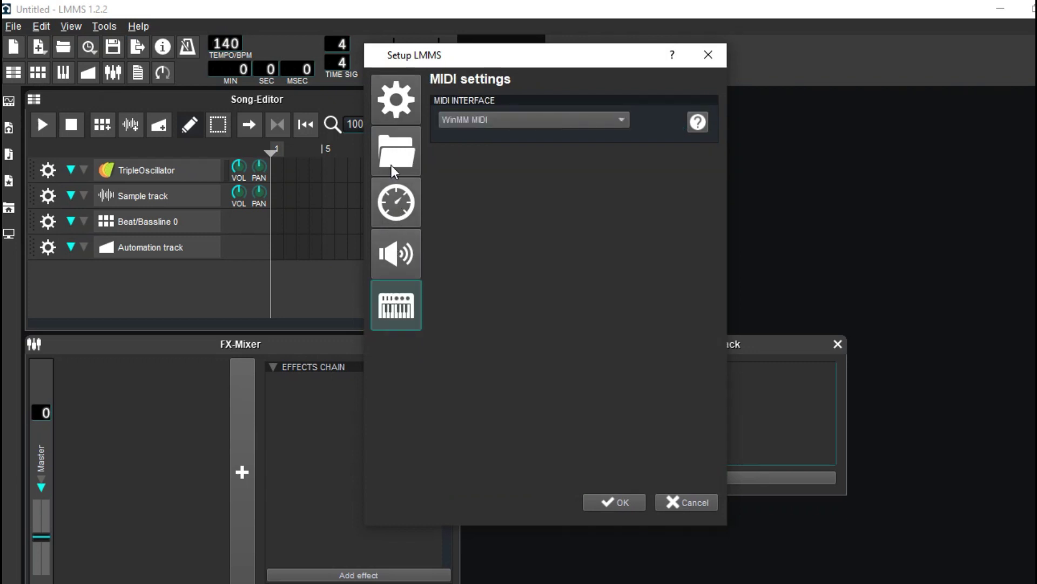
pyautogui.click(396, 152)
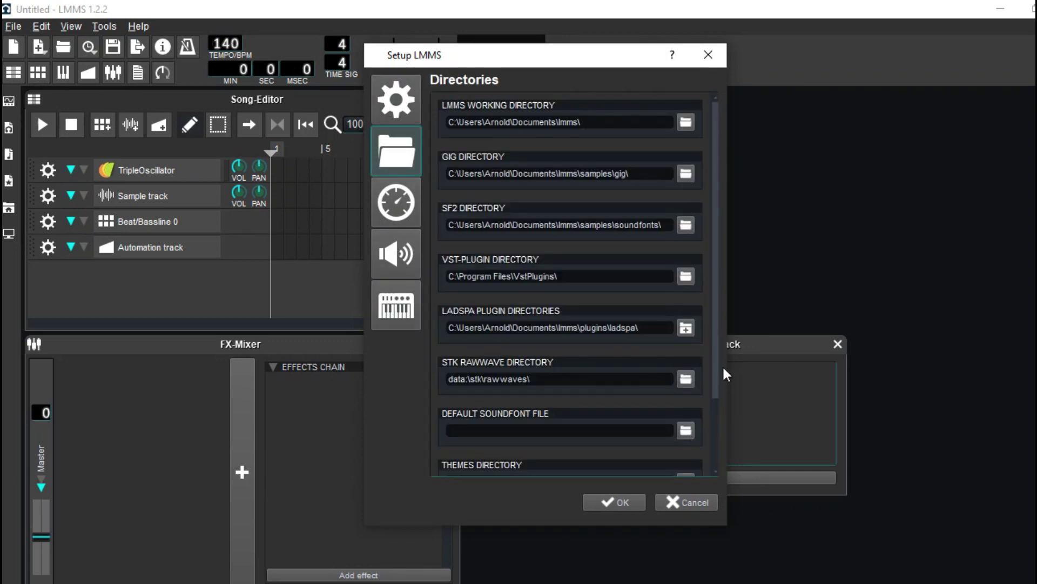
pyautogui.moveTo(717, 357); pyautogui.dragTo(718, 439)
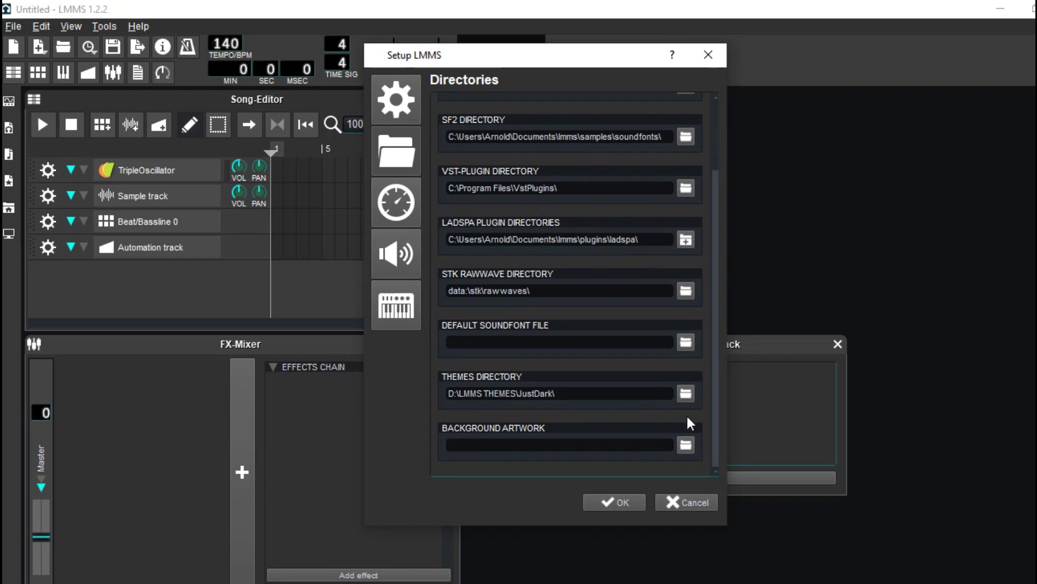
pyautogui.click(684, 393)
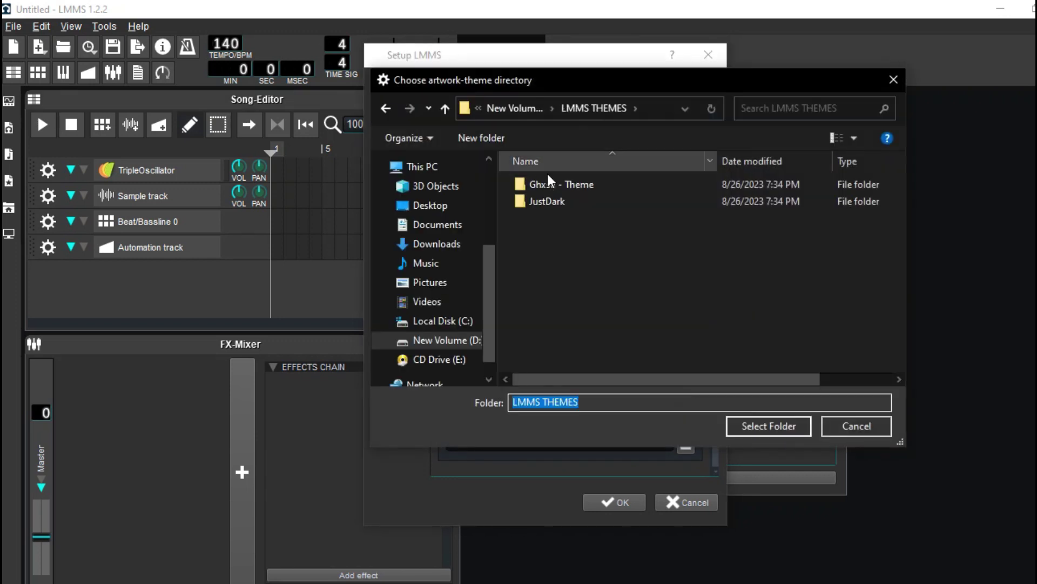
pyautogui.click(557, 184)
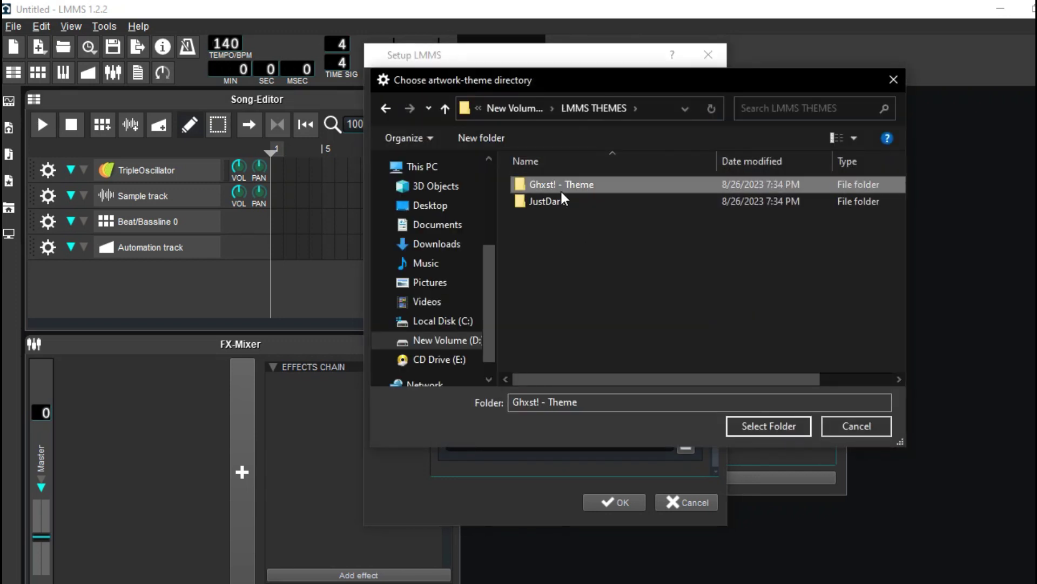
pyautogui.click(760, 429)
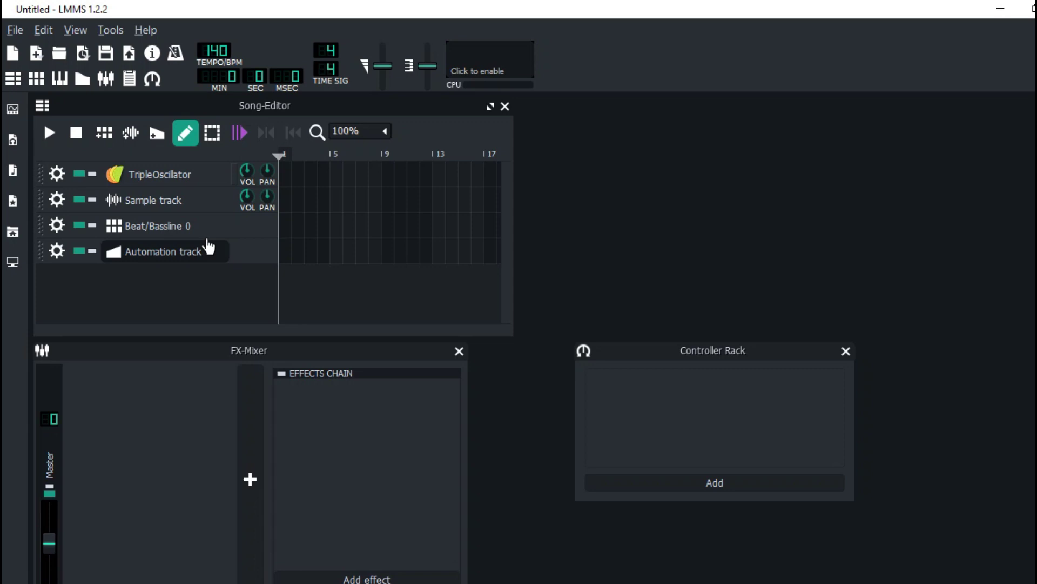
# Step: Bring up the LMMS settings from the Edit menu
pyautogui.click(15, 31)
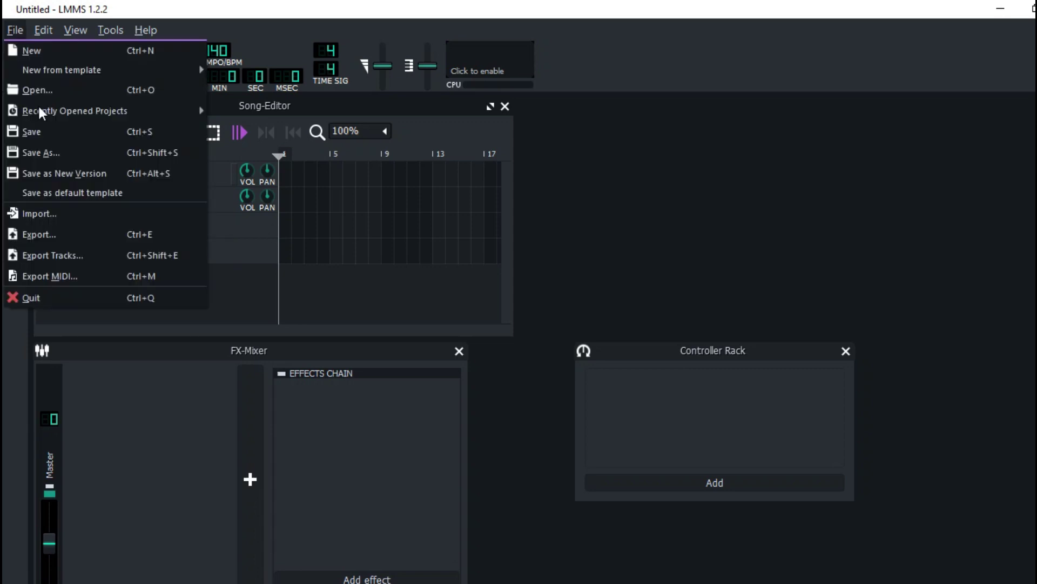
pyautogui.moveTo(45, 32)
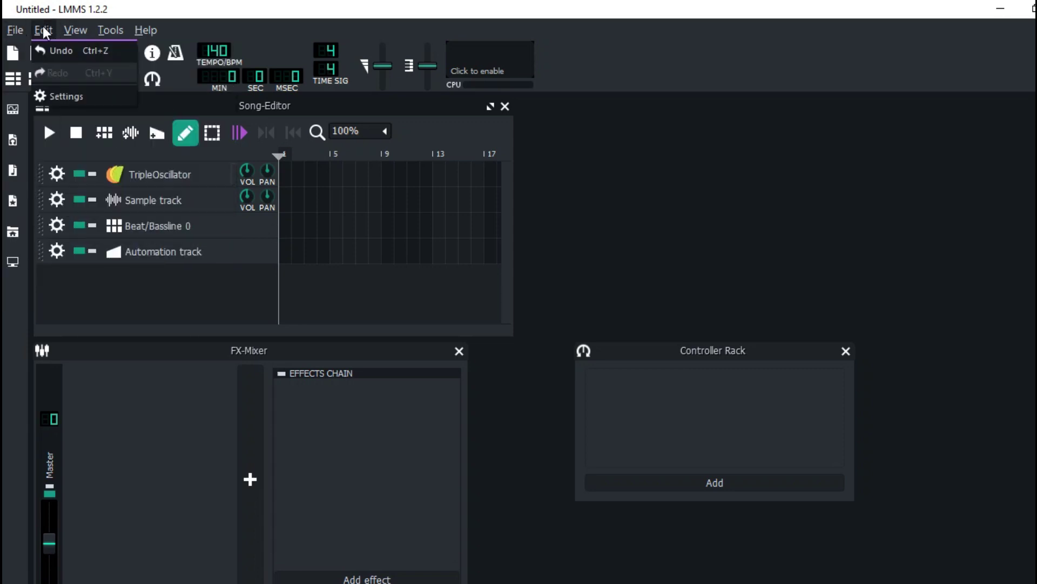
pyautogui.click(60, 94)
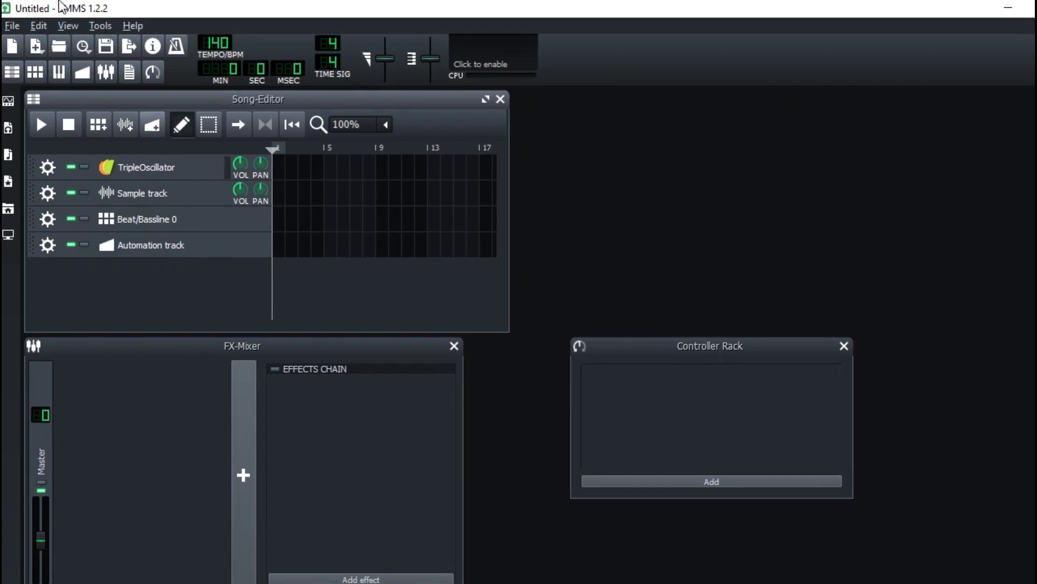
# Step: Hide the Song-Editor, then show the Beat+Bassline Editor, FX-Mixer, Controller Rack and Piano-Roll
pyautogui.click(68, 26)
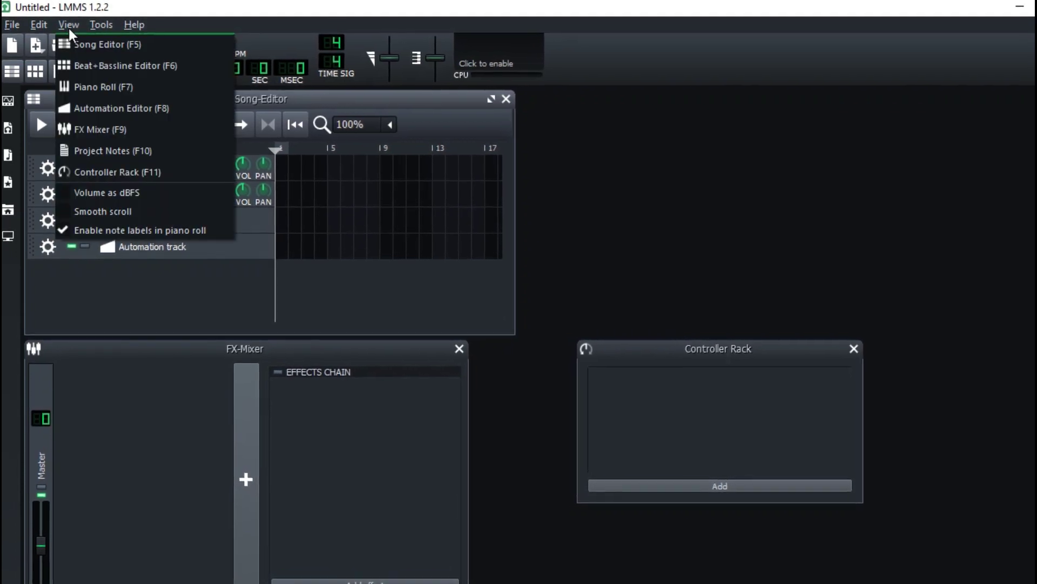
pyautogui.click(92, 46)
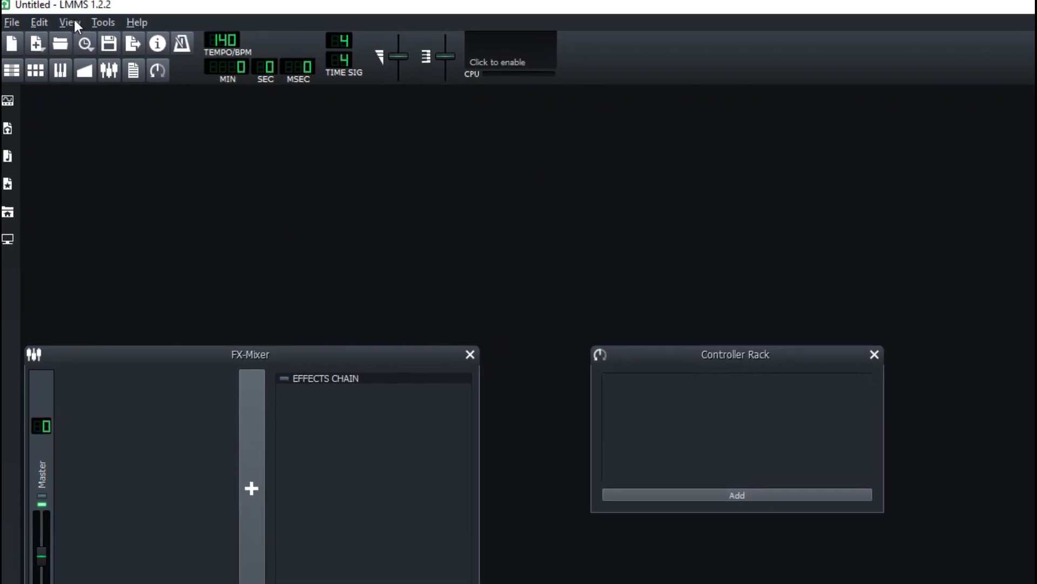
pyautogui.click(75, 22)
pyautogui.click(108, 60)
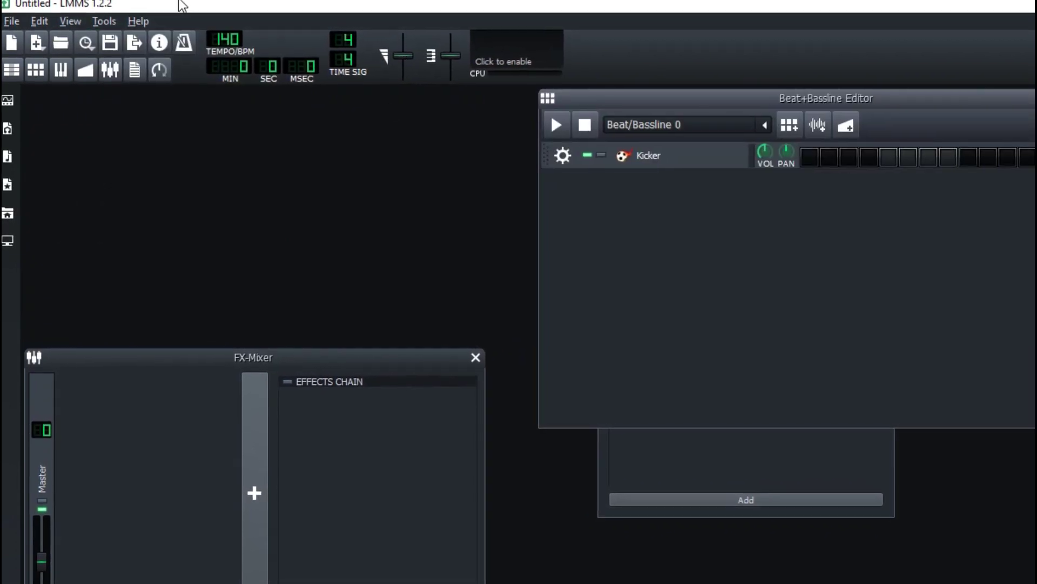
pyautogui.click(73, 21)
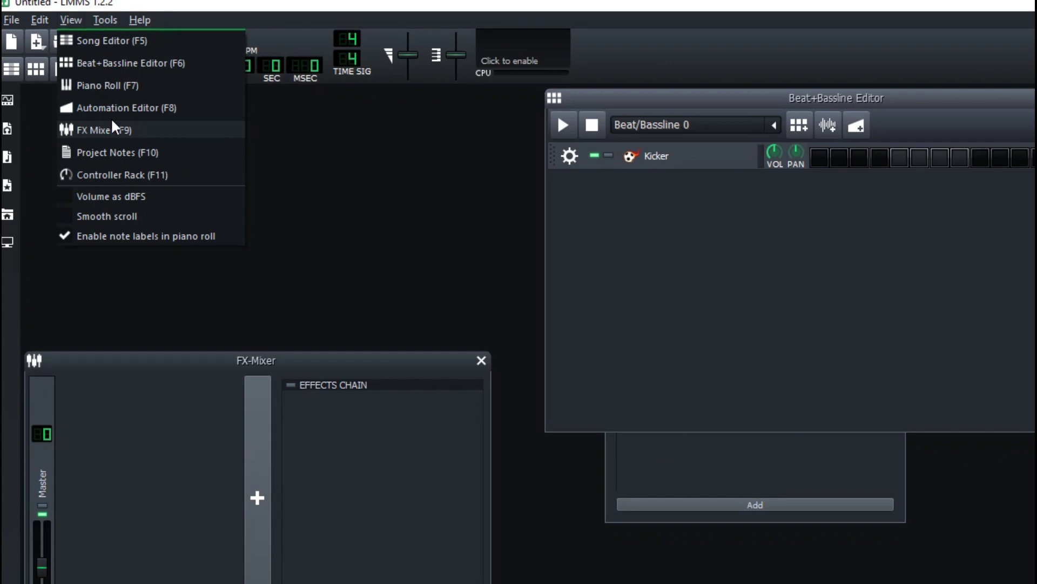
pyautogui.click(113, 122)
pyautogui.click(70, 22)
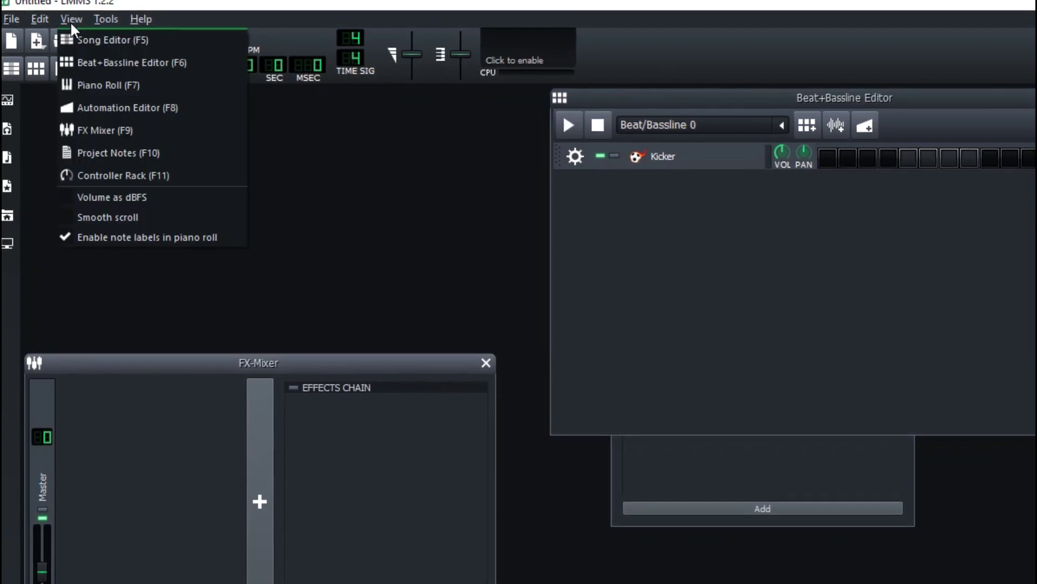
pyautogui.click(101, 178)
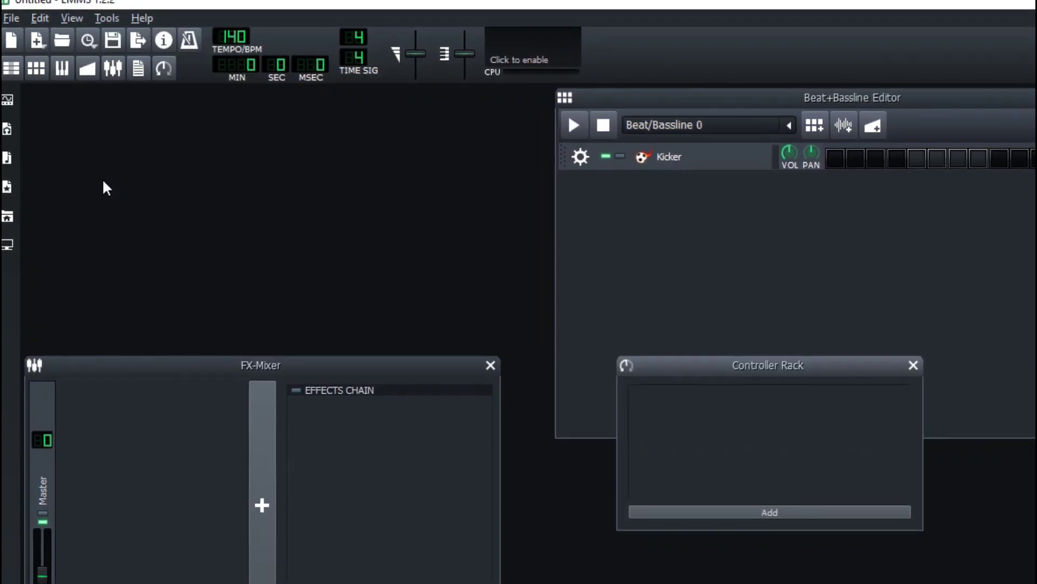
pyautogui.click(70, 16)
pyautogui.click(105, 80)
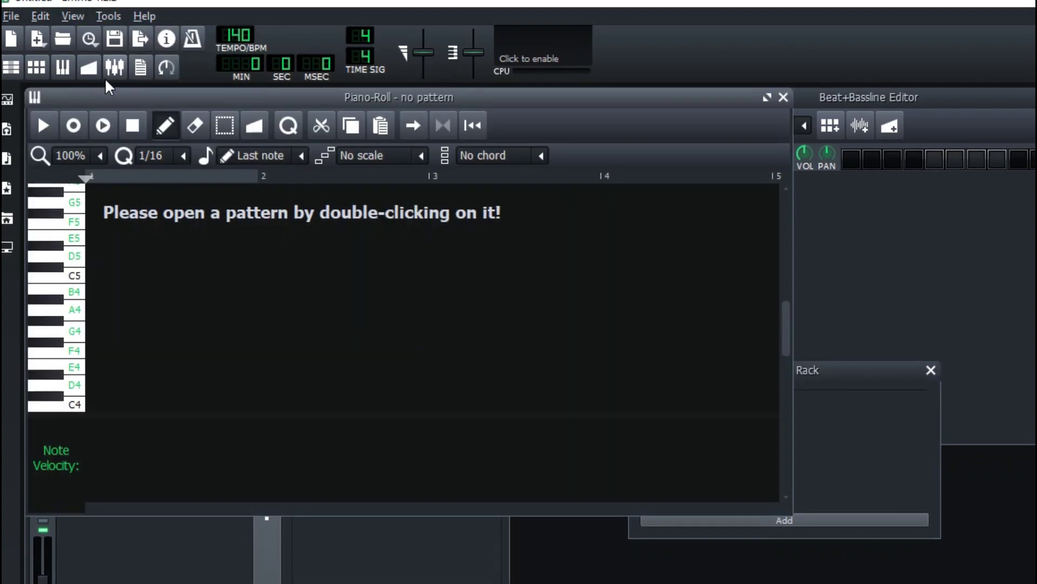
# Step: Look over the Help menu, then start a new project with the default tracks
pyautogui.click(72, 17)
pyautogui.click(71, 17)
pyautogui.click(144, 15)
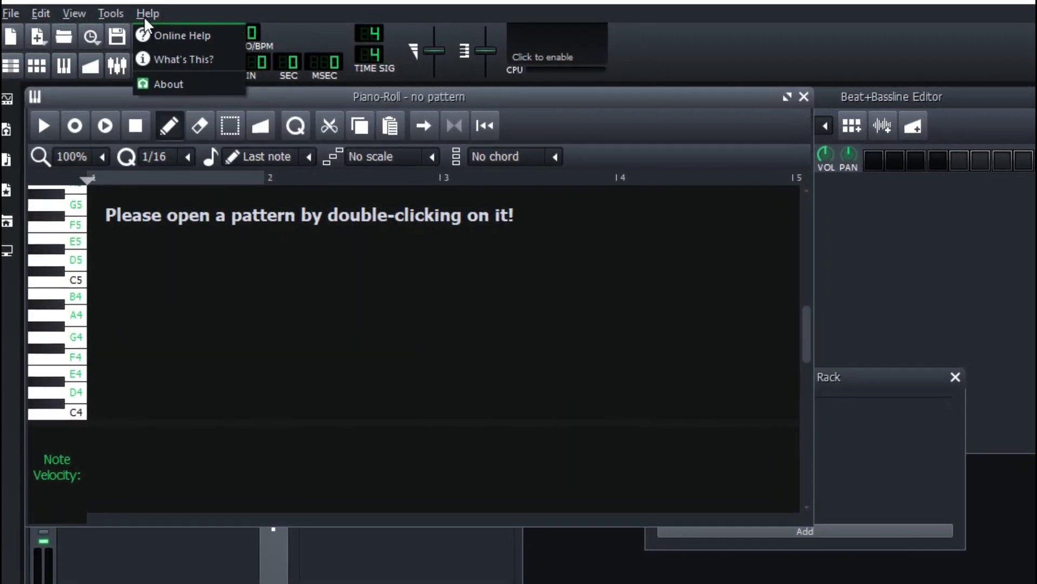
pyautogui.press('Escape')
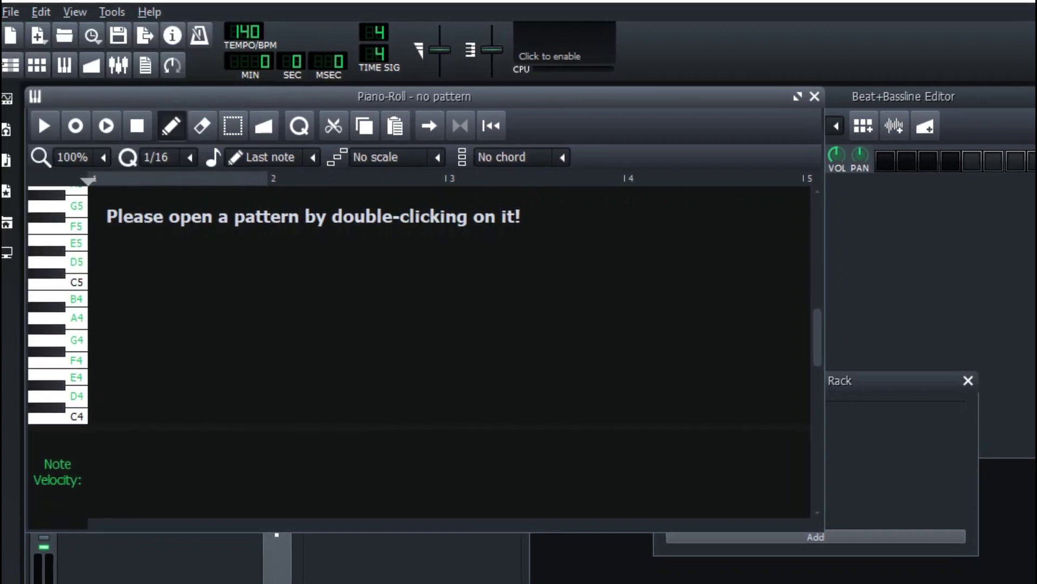
pyautogui.click(7, 37)
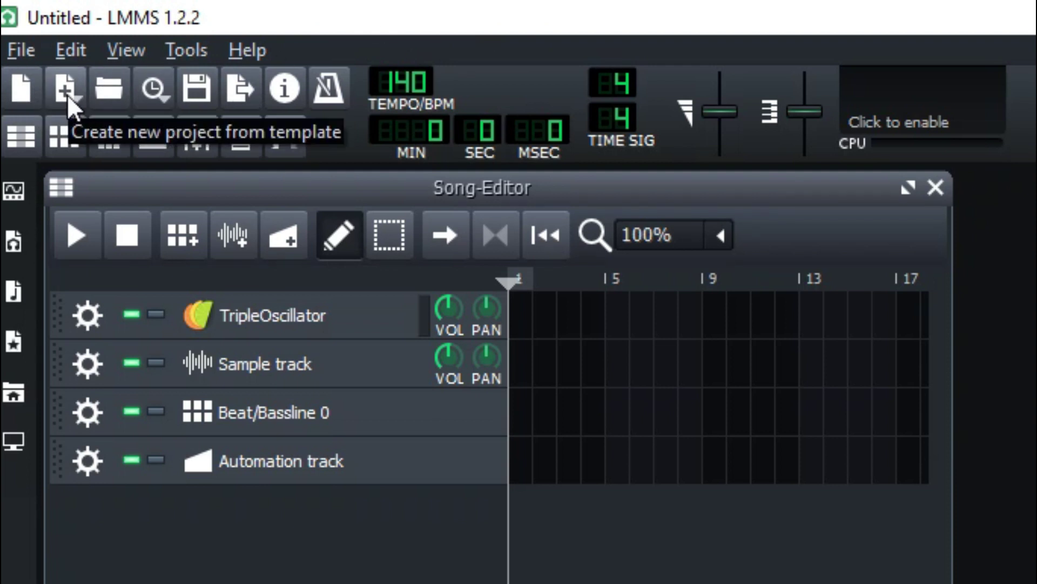
# Step: Start from the AcousticDrumset template, then a new default project with the FX-Mixer closed
pyautogui.click(66, 92)
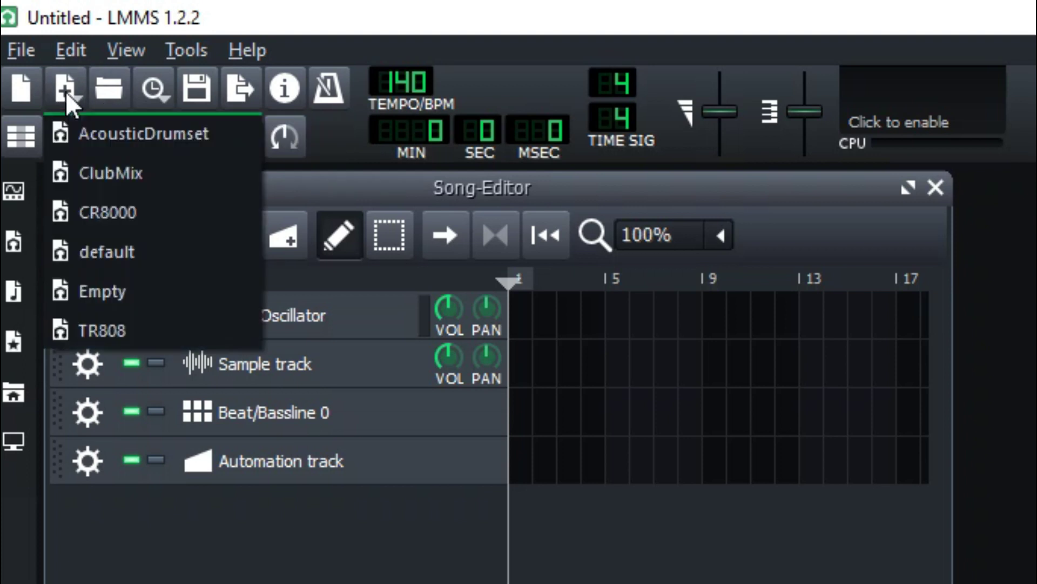
pyautogui.click(104, 133)
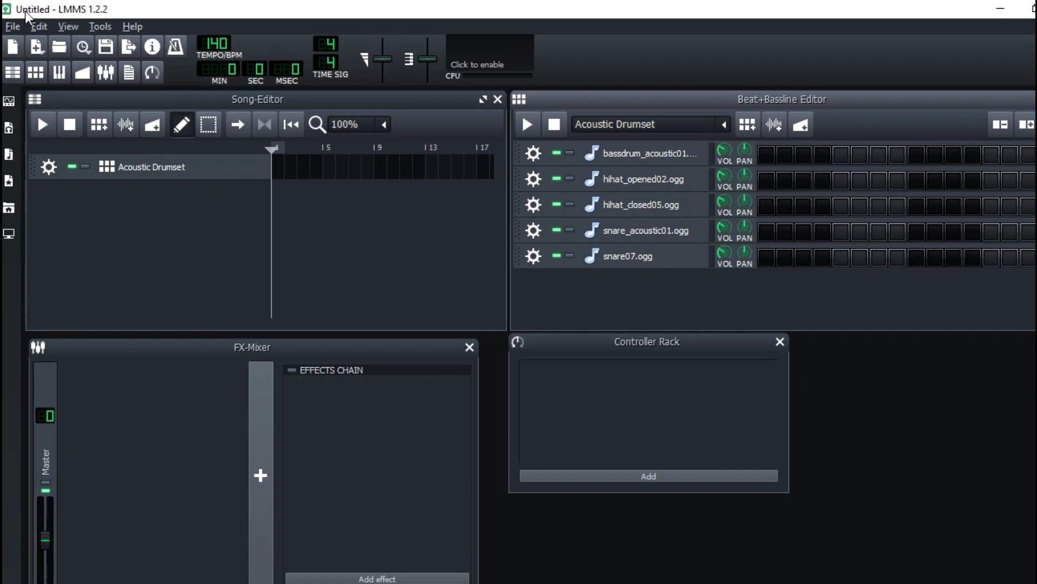
pyautogui.click(16, 44)
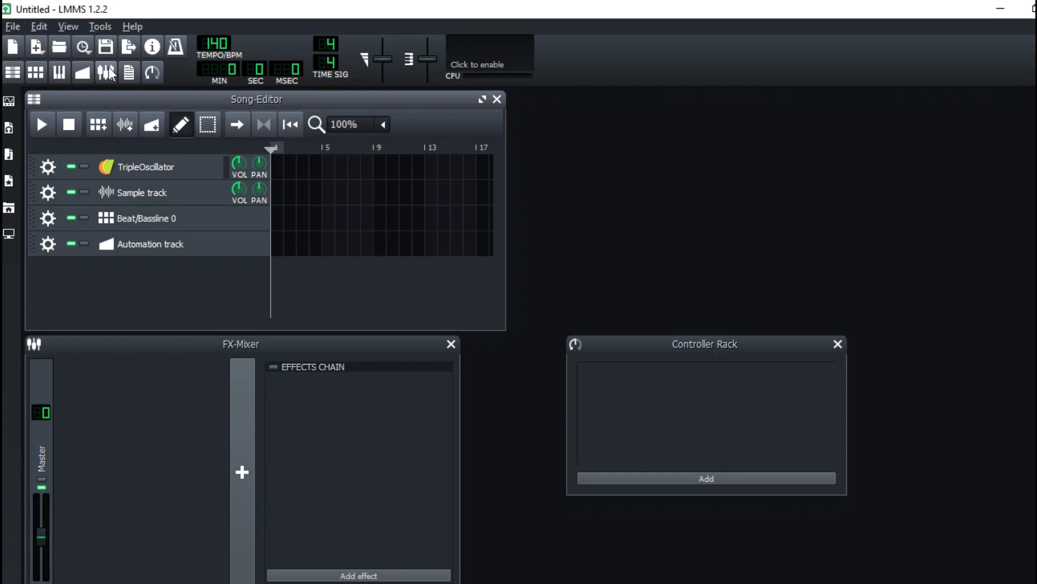
pyautogui.click(106, 72)
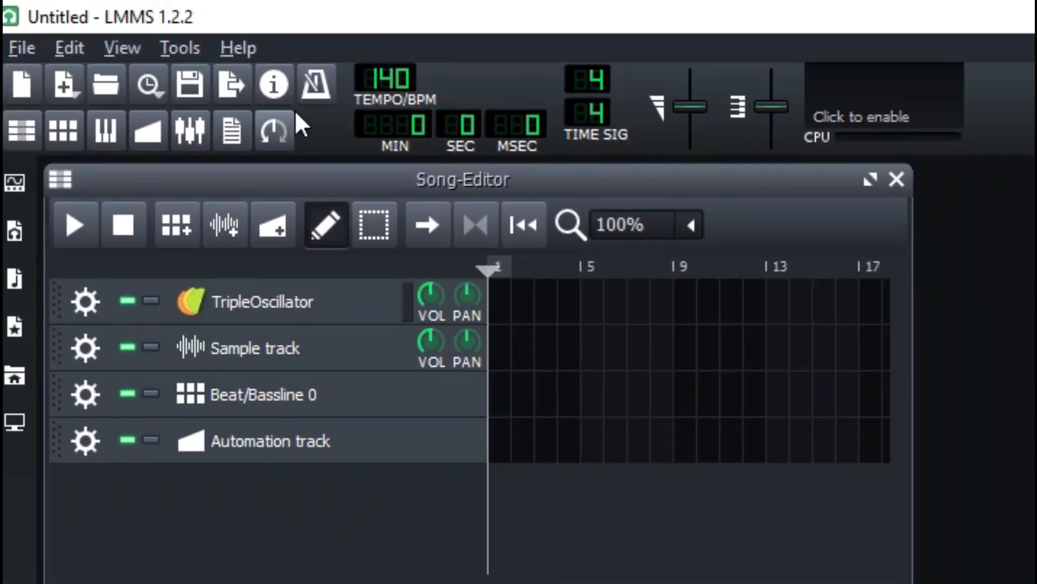
# Step: Turn on the metronome and play the song briefly
pyautogui.click(314, 88)
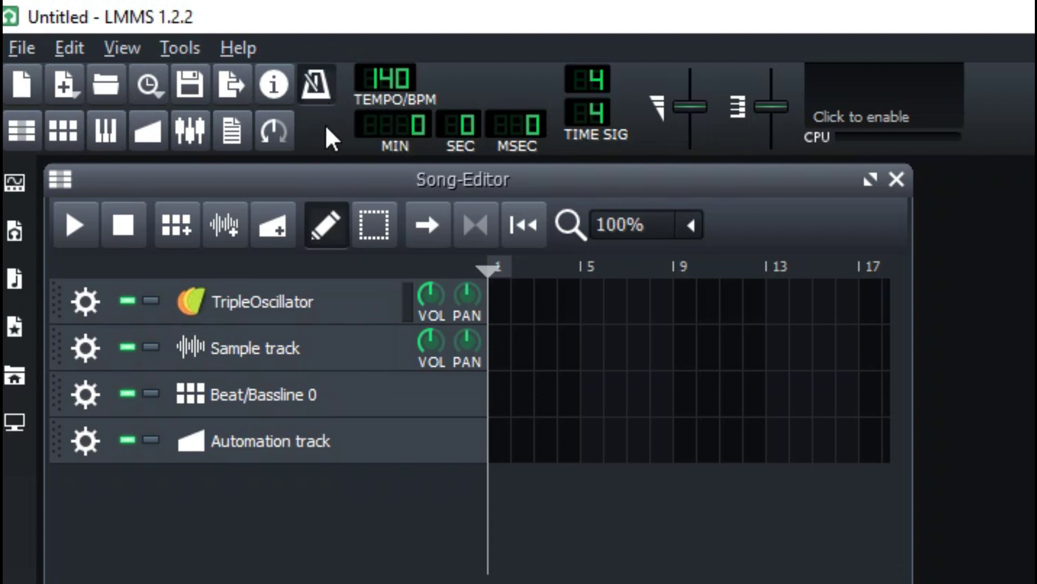
pyautogui.press('F10')
pyautogui.press('space')
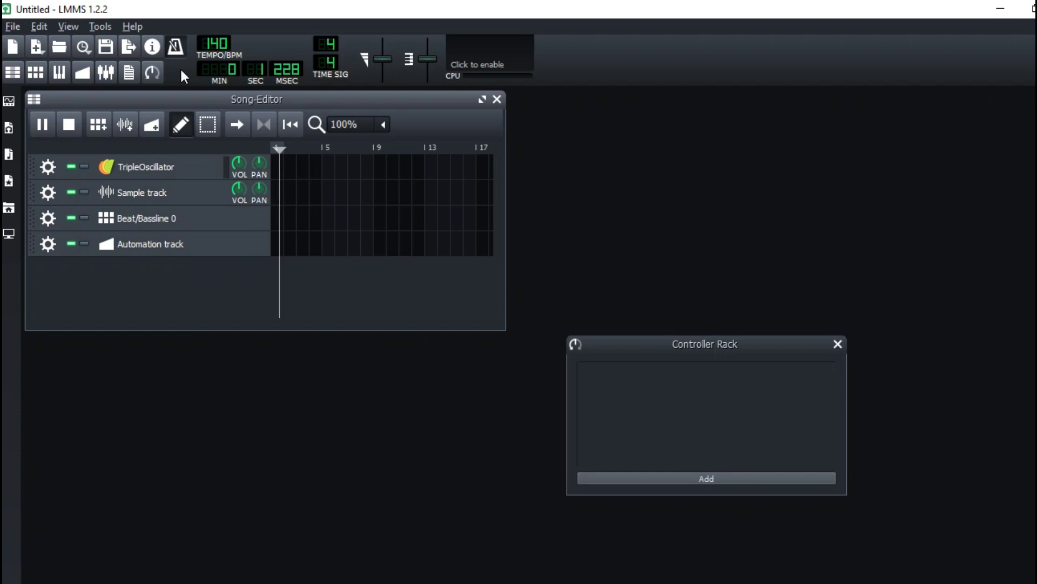
pyautogui.press('space')
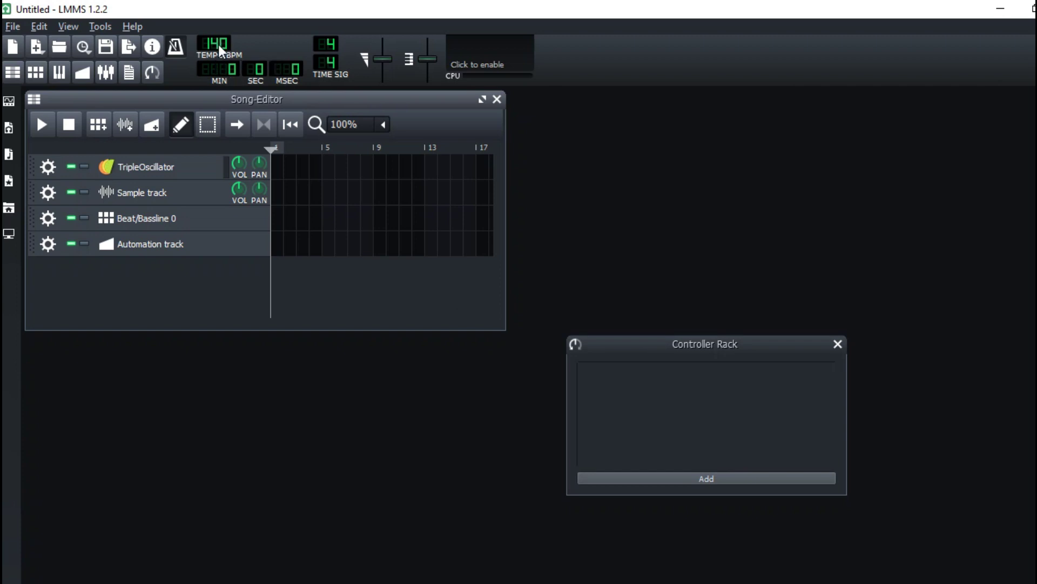
# Step: Set the tempo to 90 BPM and play the song at that speed
pyautogui.doubleClick(220, 44)
pyautogui.write('90')
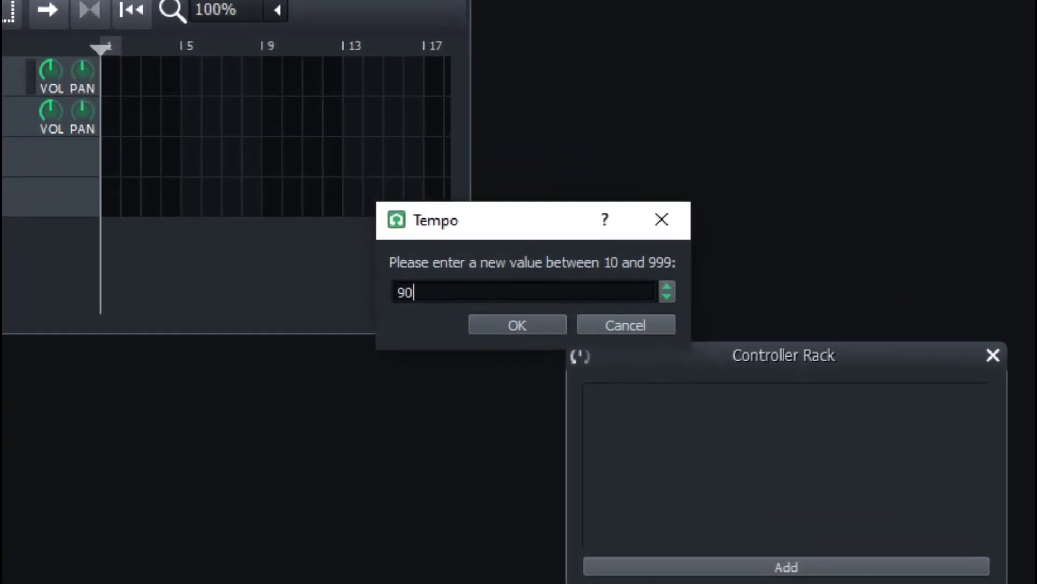
pyautogui.press('Return')
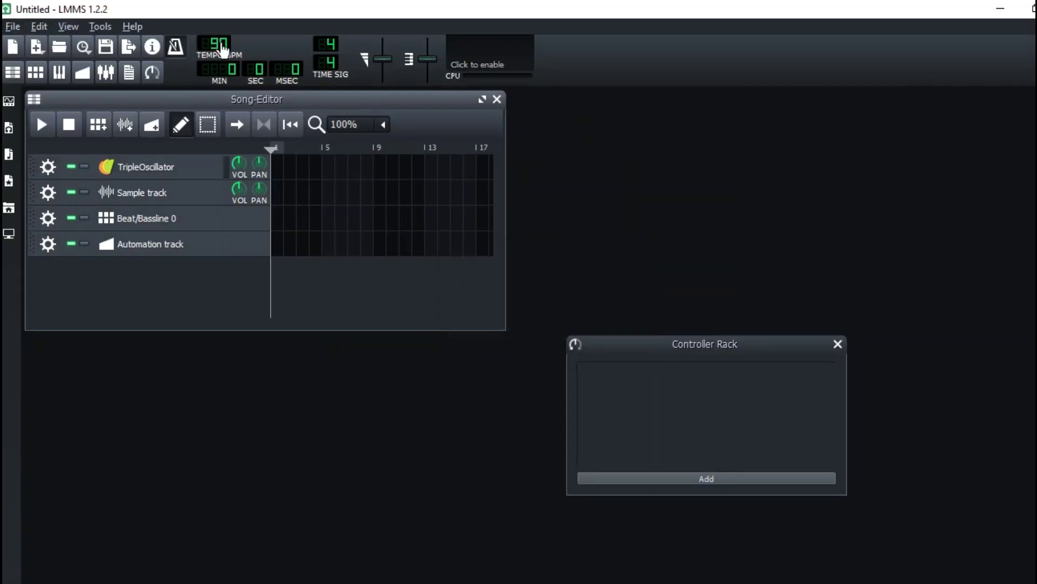
pyautogui.press('space')
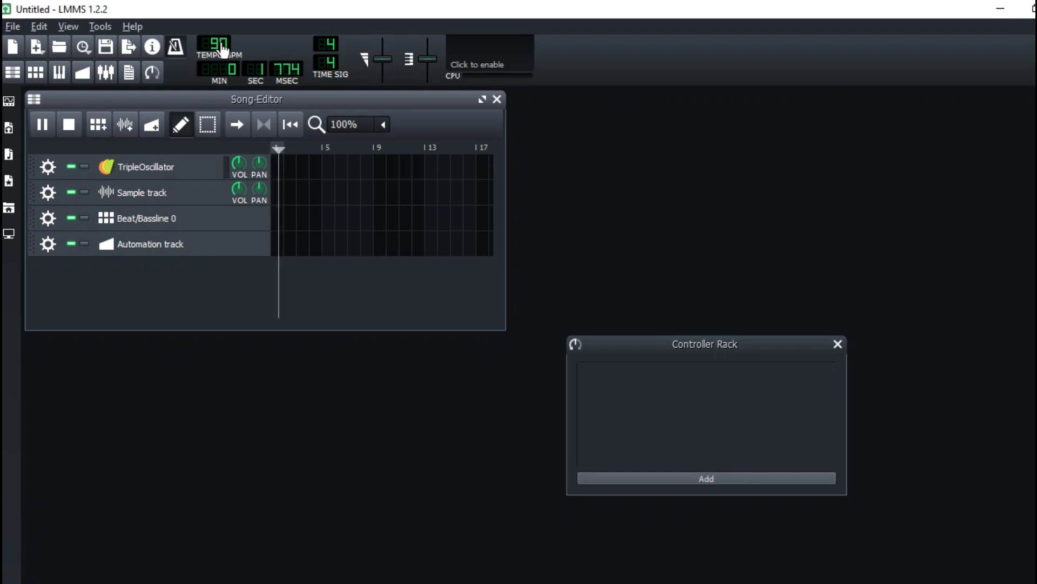
pyautogui.press('space')
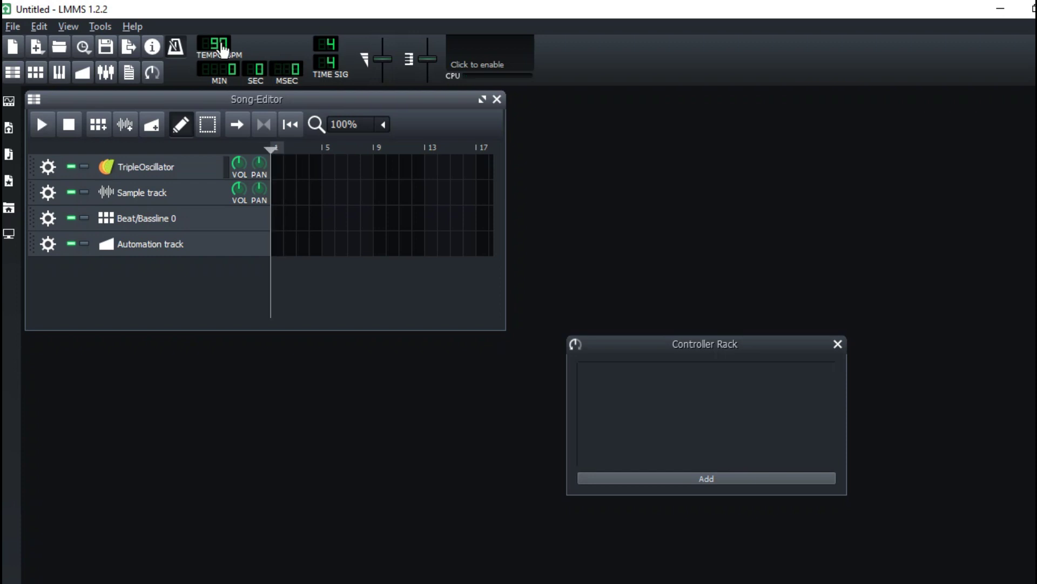
# Step: Drag the tempo up to about 114 BPM, then down to 75 BPM, playing each
pyautogui.moveTo(223, 50); pyautogui.dragTo(224, 5)
pyautogui.press('space')
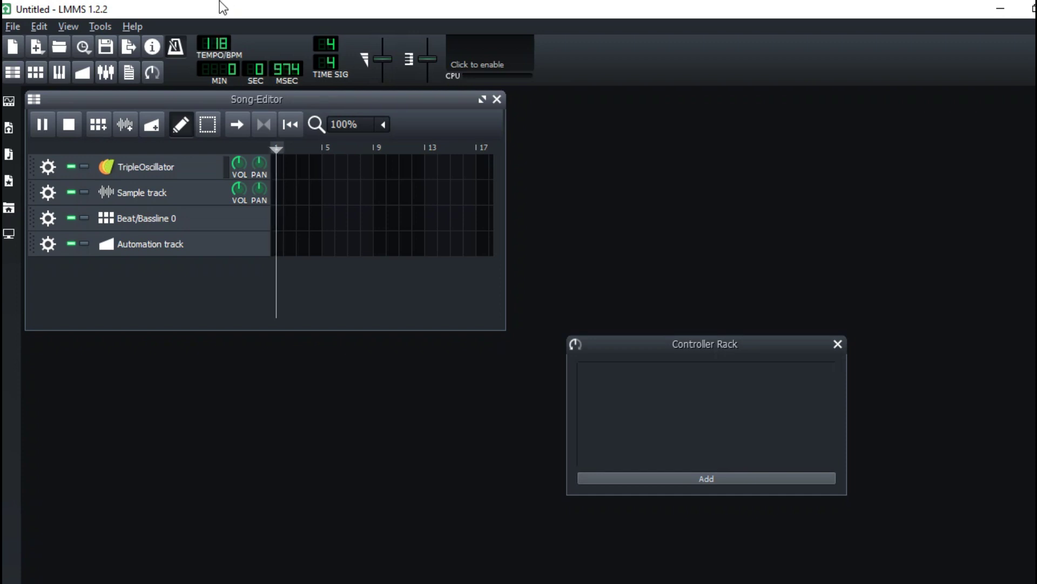
pyautogui.press('space')
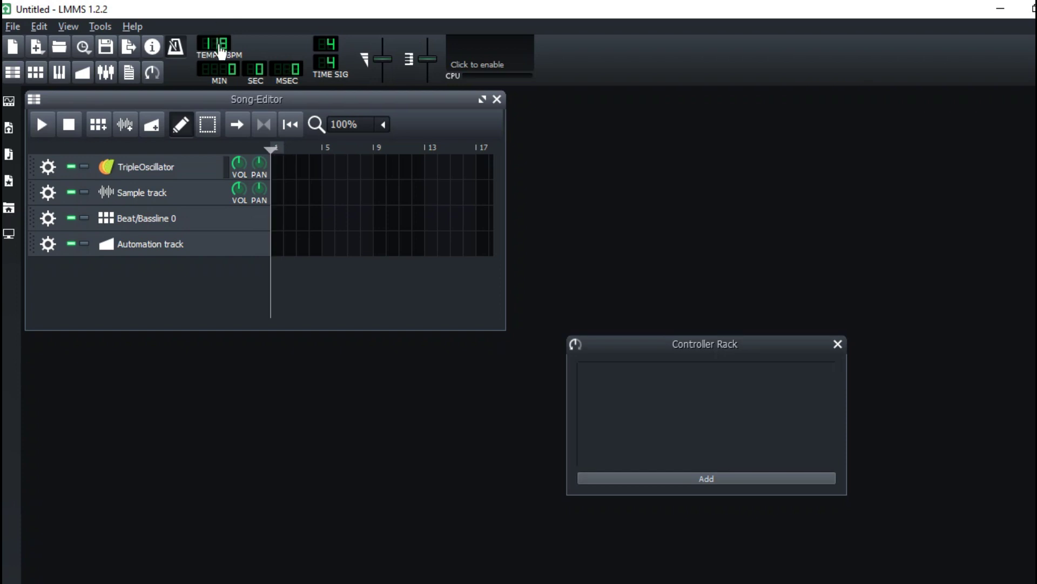
pyautogui.moveTo(221, 49); pyautogui.dragTo(222, 124)
pyautogui.press('space')
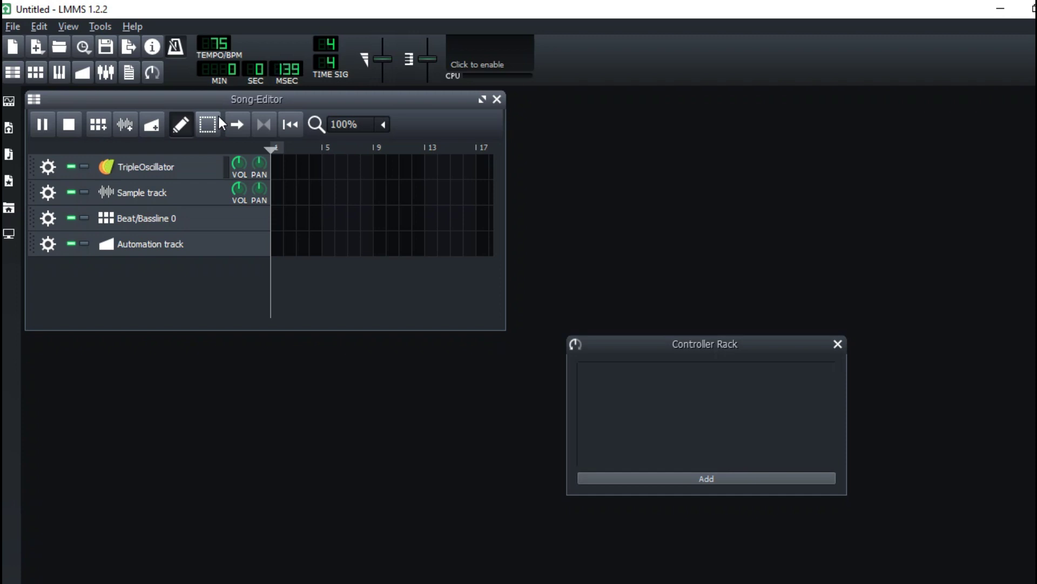
pyautogui.press('space')
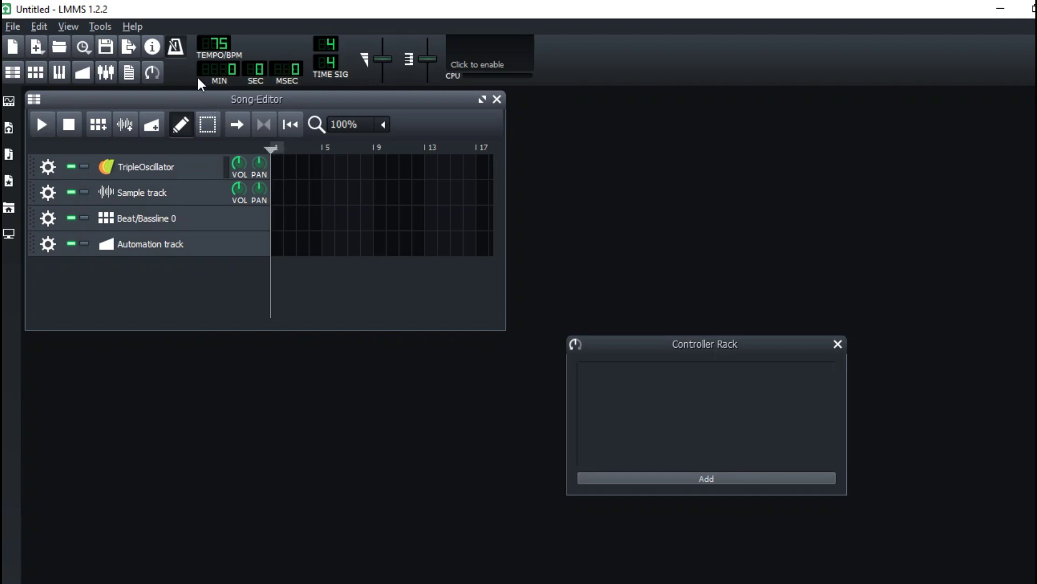
# Step: Nudge the tempo to 78, then enter a final tempo of 145 BPM
pyautogui.moveTo(222, 55)
pyautogui.mouseDown()
pyautogui.moveTo(225, 5)
pyautogui.moveTo(216, 5)
pyautogui.moveTo(220, 47)
pyautogui.mouseUp()
pyautogui.doubleClick(219, 47)
pyautogui.write('1')
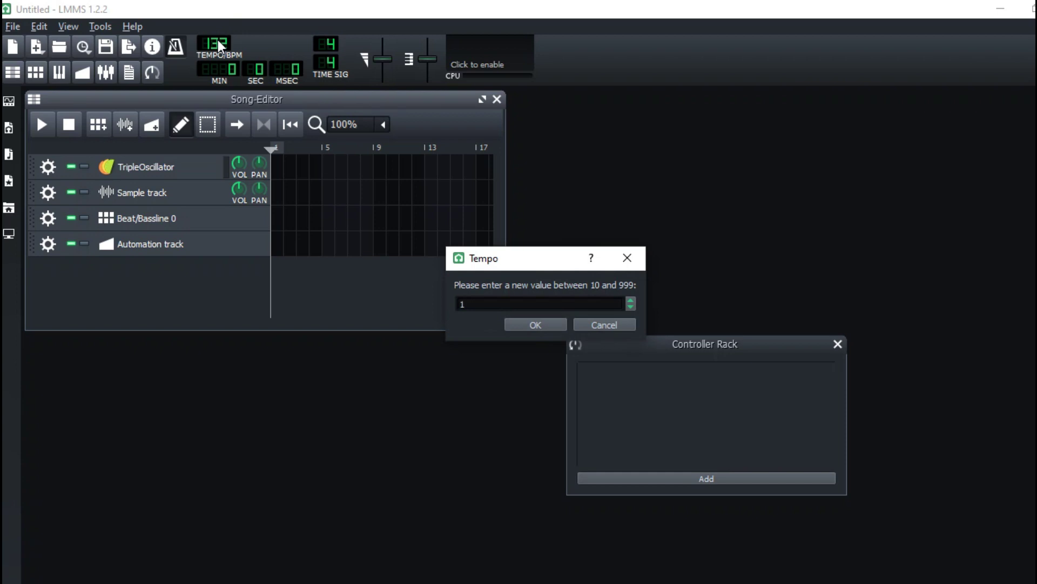
pyautogui.write('45')
pyautogui.press('Return')
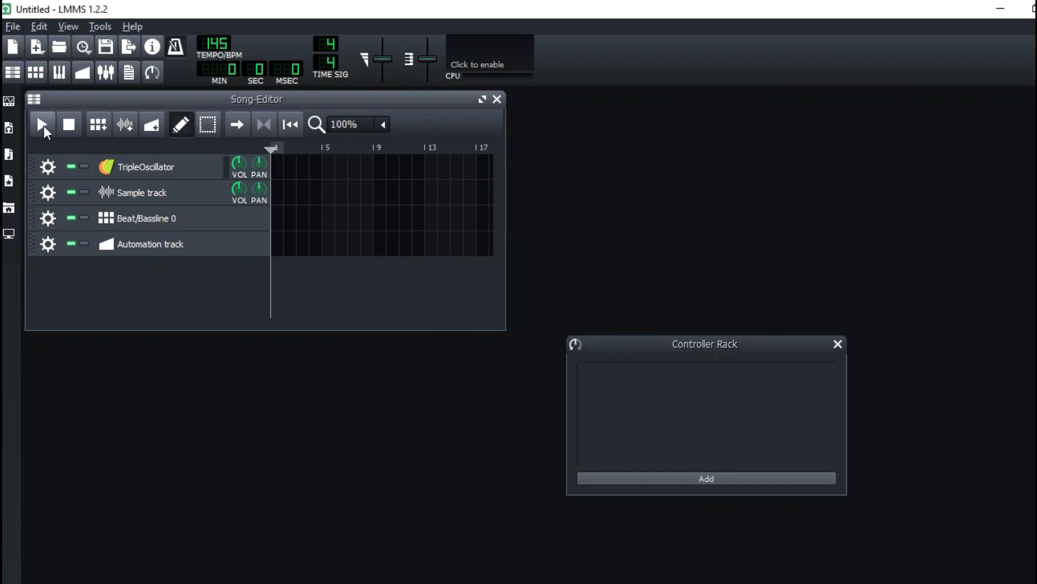
# Step: Stop and replay the song, then switch the time display to BAR/BEAT/TICK
pyautogui.click(69, 123)
pyautogui.press('space')
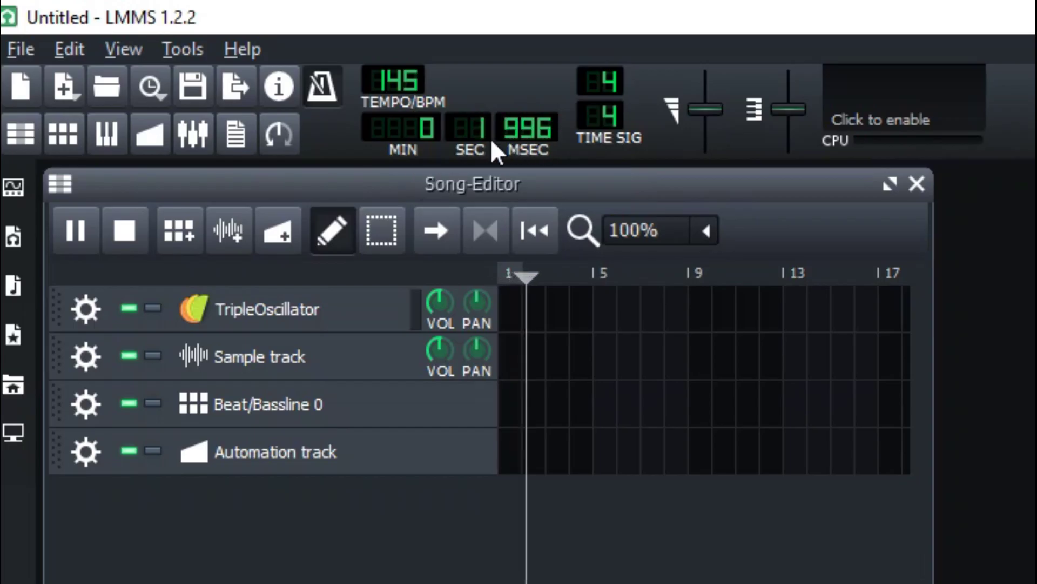
pyautogui.press('space')
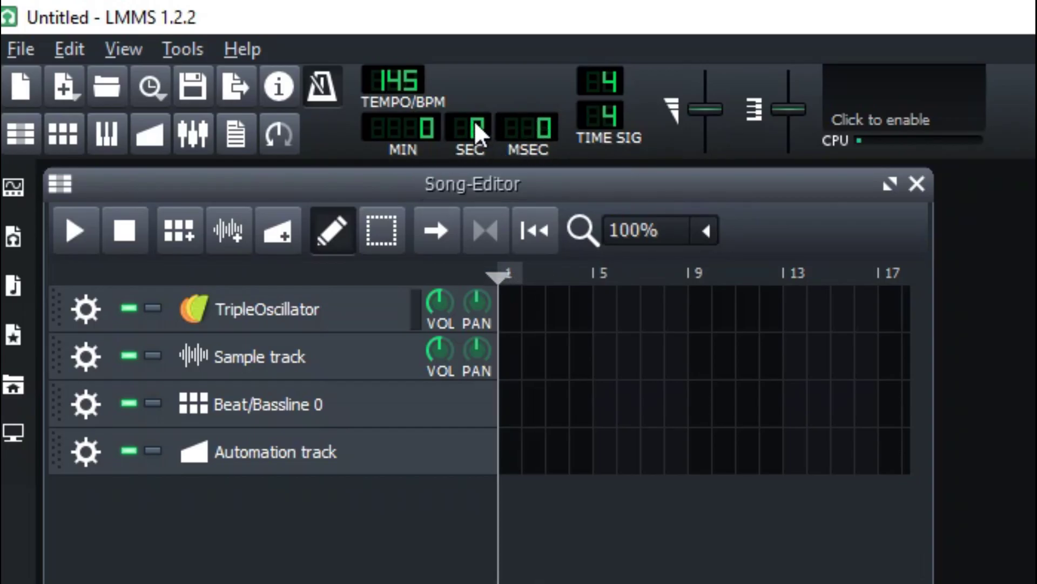
pyautogui.click(404, 124)
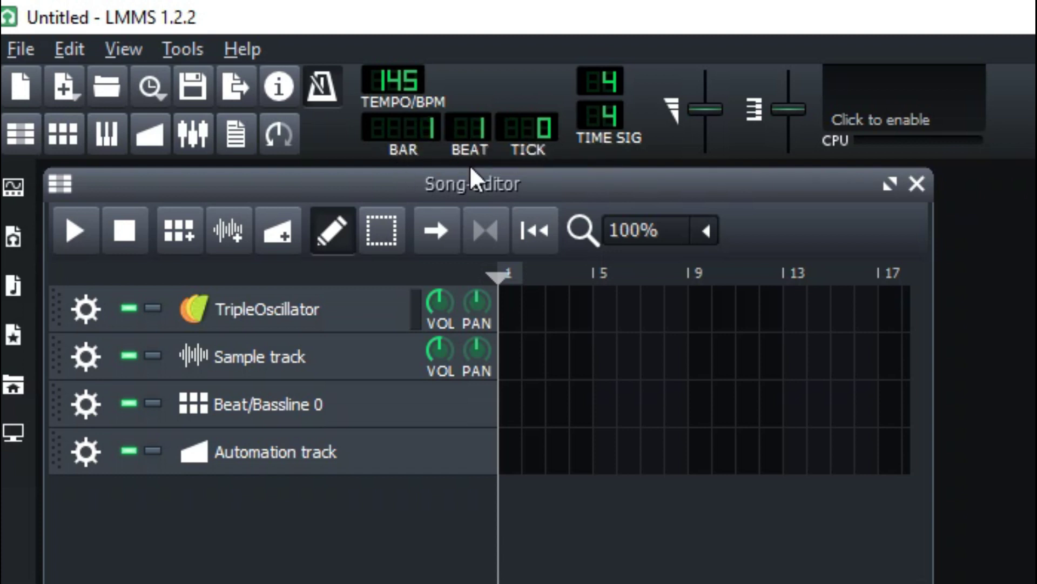
pyautogui.click(278, 133)
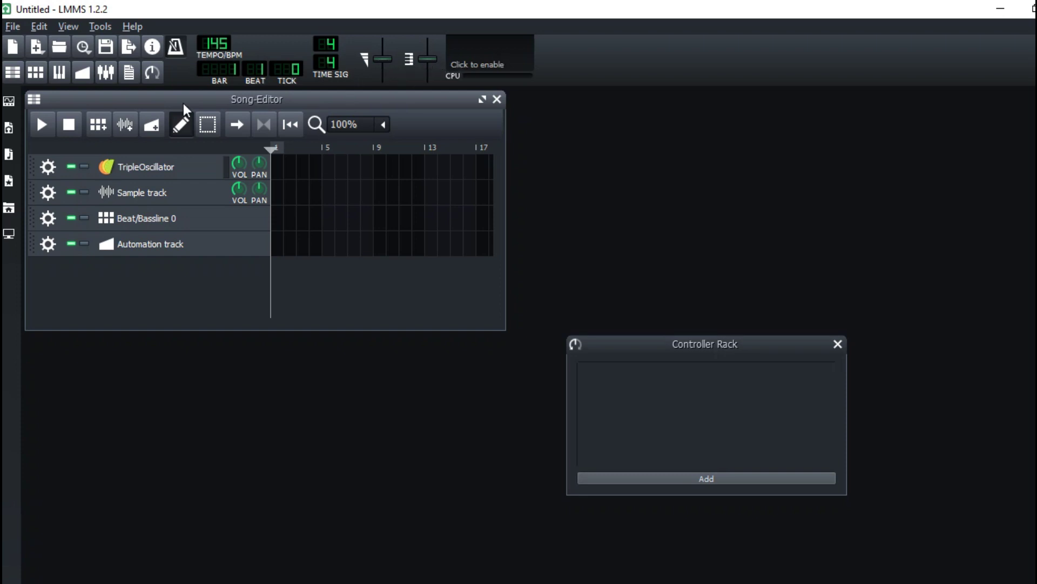
pyautogui.click(14, 77)
pyautogui.click(14, 77)
pyautogui.click(14, 77)
pyautogui.click(14, 77)
pyautogui.click(36, 71)
pyautogui.click(35, 72)
pyautogui.click(51, 72)
pyautogui.click(51, 72)
pyautogui.click(72, 76)
pyautogui.click(72, 76)
pyautogui.click(98, 72)
pyautogui.click(99, 72)
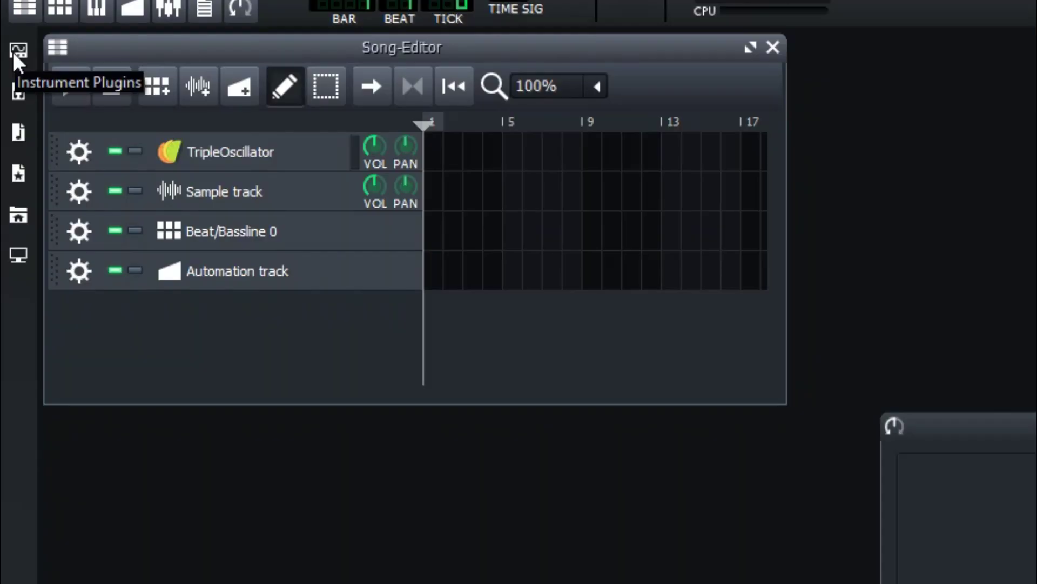
# Step: Add an AudioFileProcessor track and load the 100 bpm Why me sample from drive D:
pyautogui.click(15, 52)
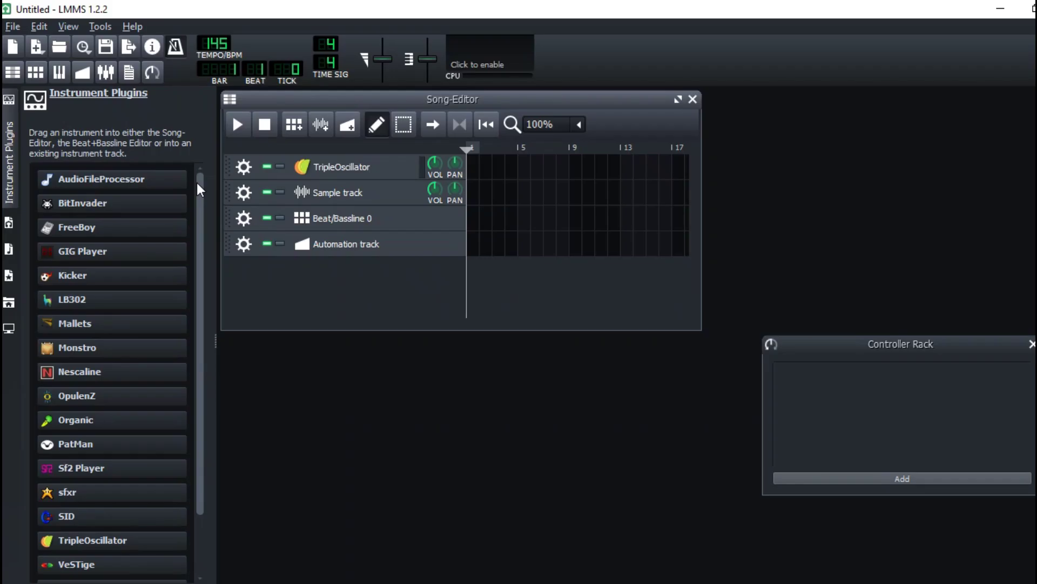
pyautogui.moveTo(119, 190)
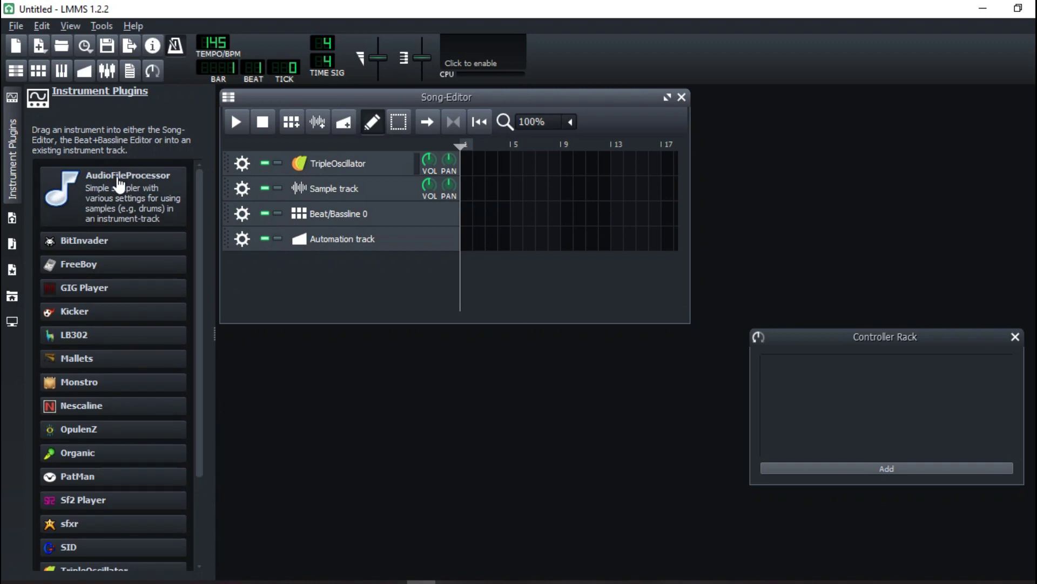
pyautogui.moveTo(119, 185); pyautogui.dragTo(346, 284)
pyautogui.click(879, 250)
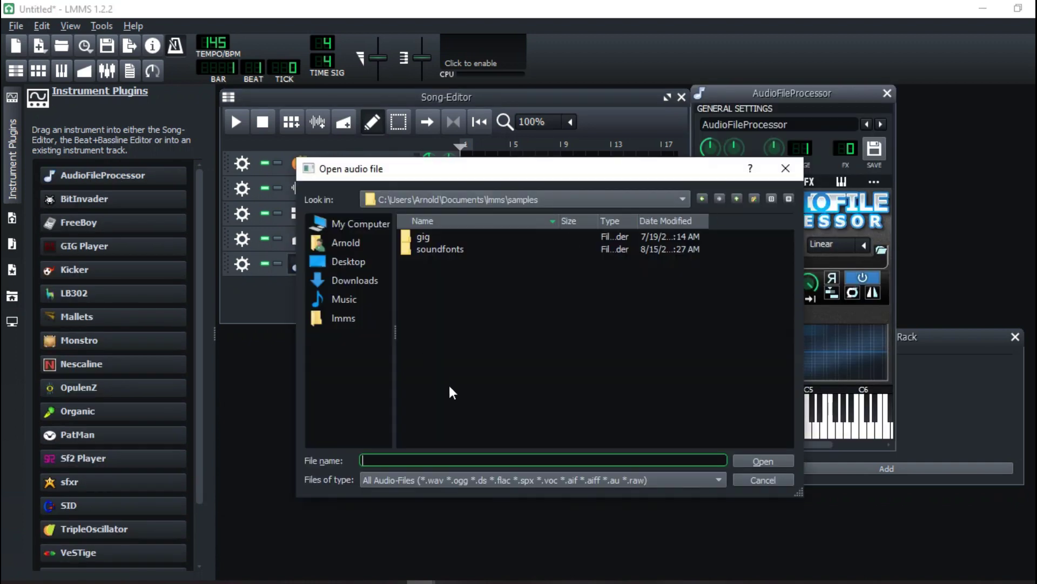
pyautogui.click(355, 228)
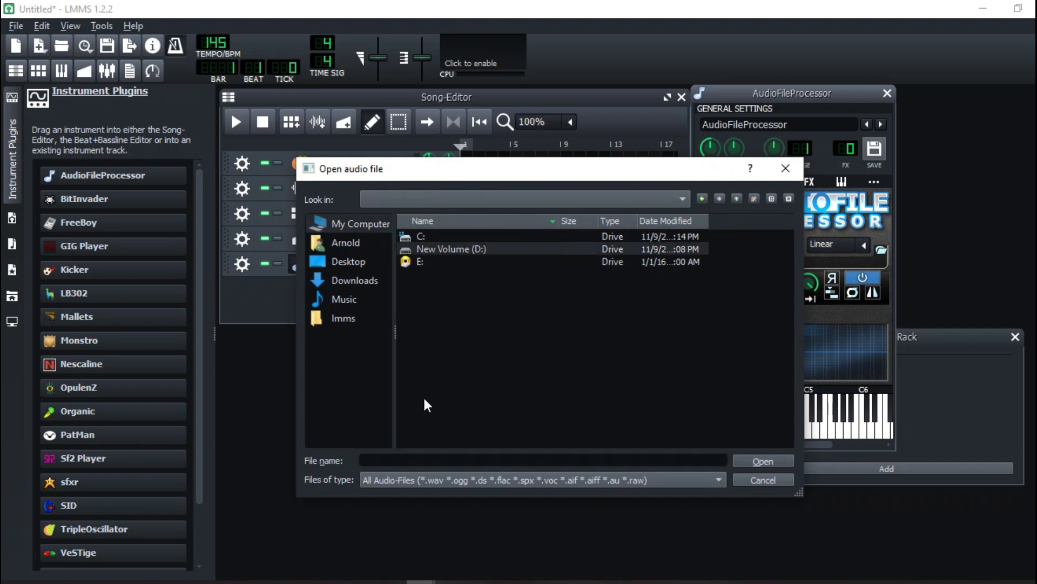
pyautogui.hotkey('alt', 'Left')
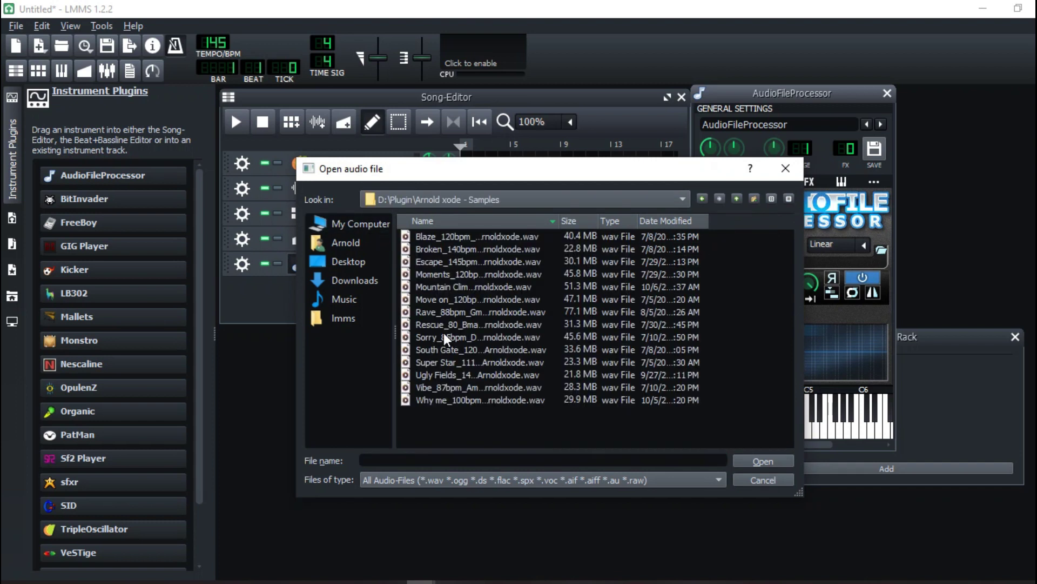
pyautogui.doubleClick(462, 399)
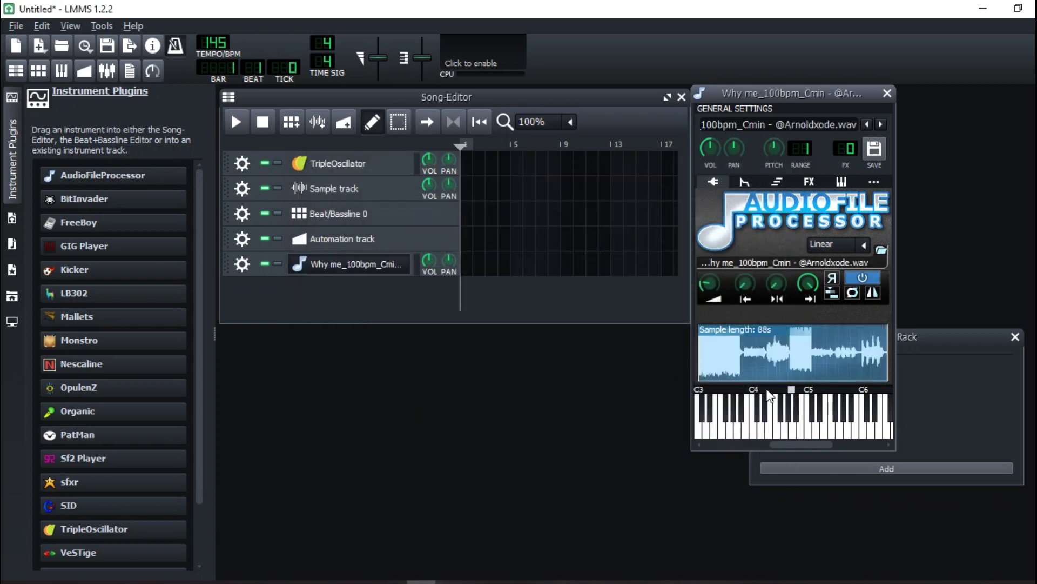
# Step: Play several notes to audition the loaded sample
pyautogui.click(791, 435)
pyautogui.click(772, 432)
pyautogui.click(822, 429)
pyautogui.click(845, 430)
pyautogui.click(865, 432)
# Step: Close the sample instrument window and remove its track
pyautogui.click(888, 93)
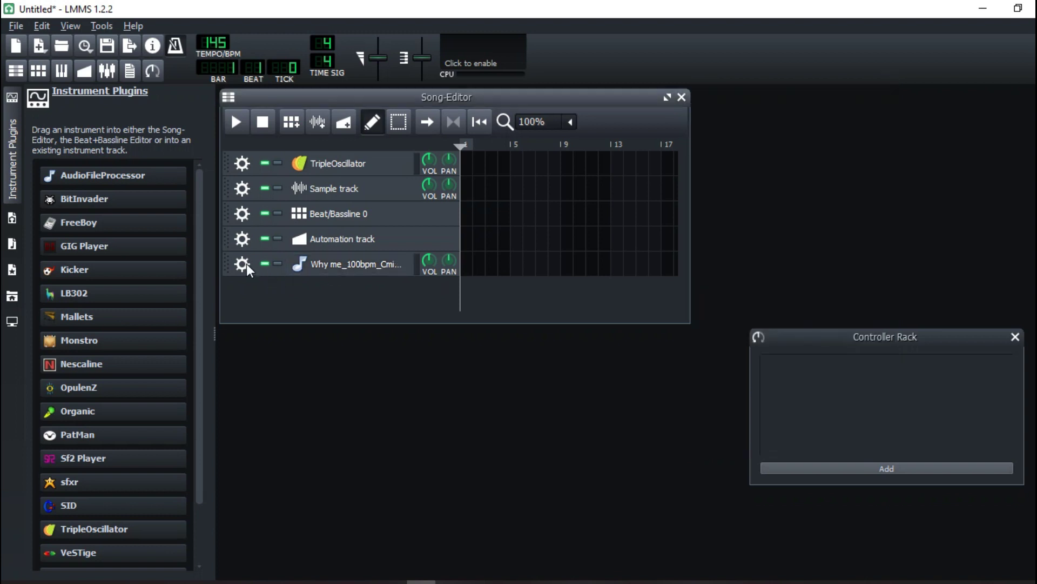
pyautogui.click(242, 264)
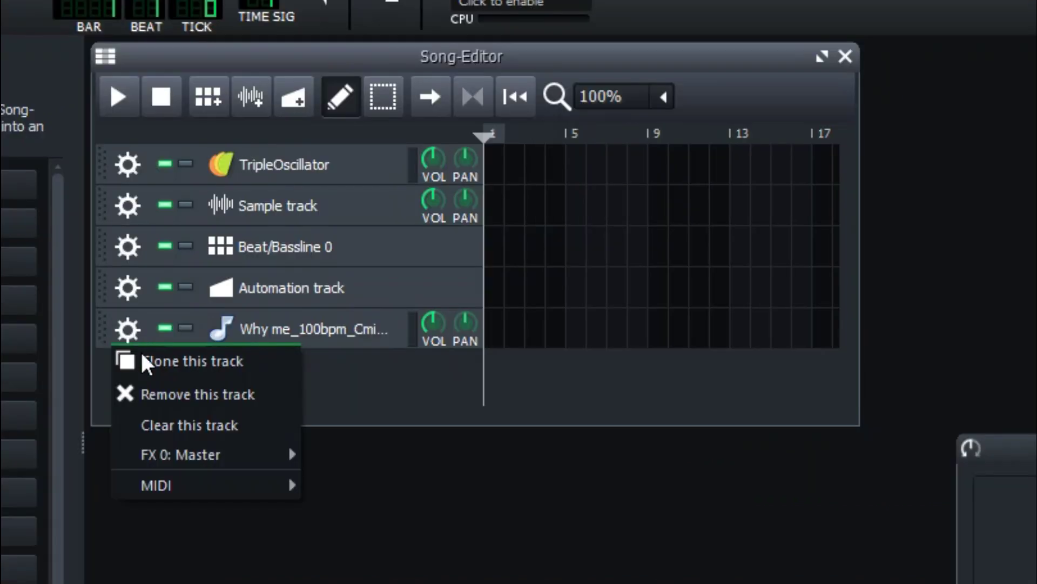
pyautogui.click(158, 397)
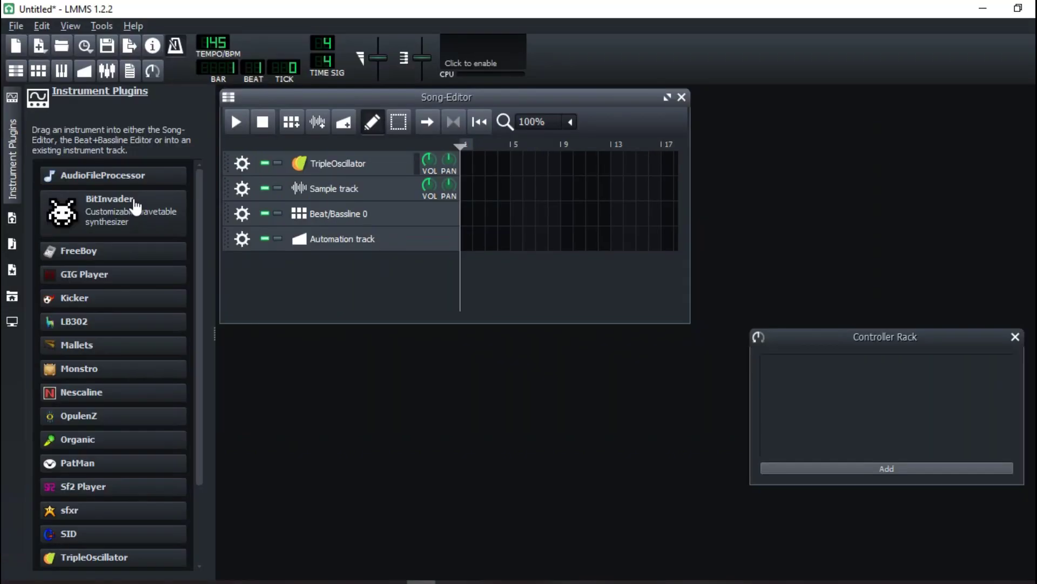
# Step: Add a BitInvader track and play a couple of notes
pyautogui.moveTo(135, 207); pyautogui.dragTo(378, 292)
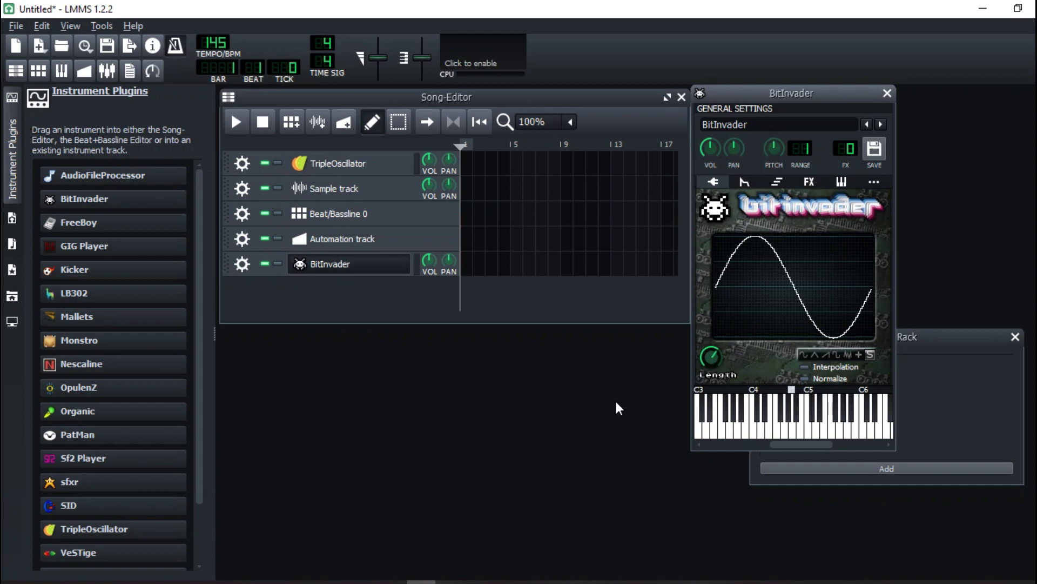
pyautogui.press('e')
pyautogui.press('p')
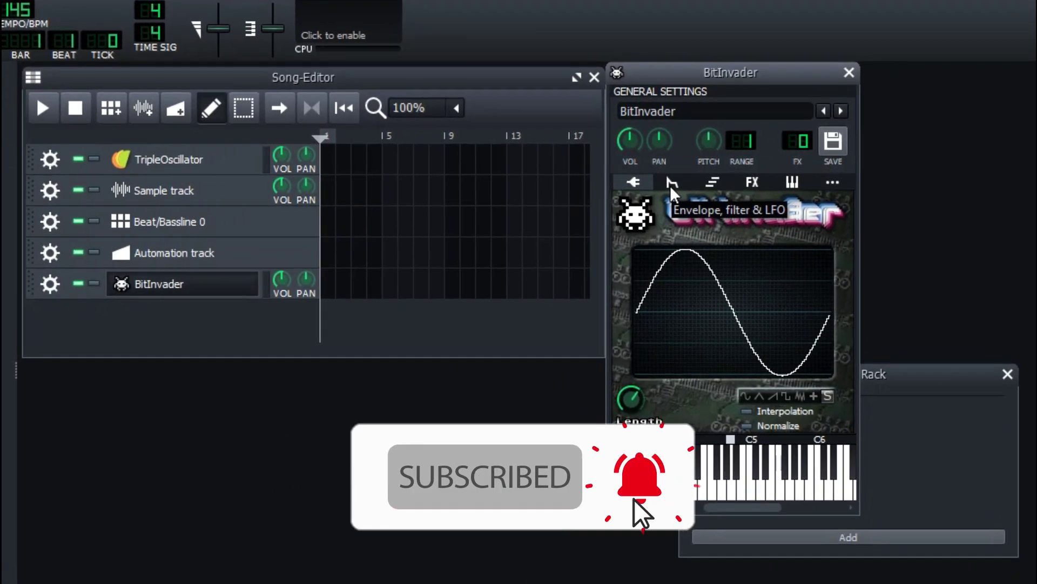
# Step: On the ENV/LFO tab, raise the volume envelope amount and adjust attack (0.032), auditioning notes
pyautogui.click(685, 184)
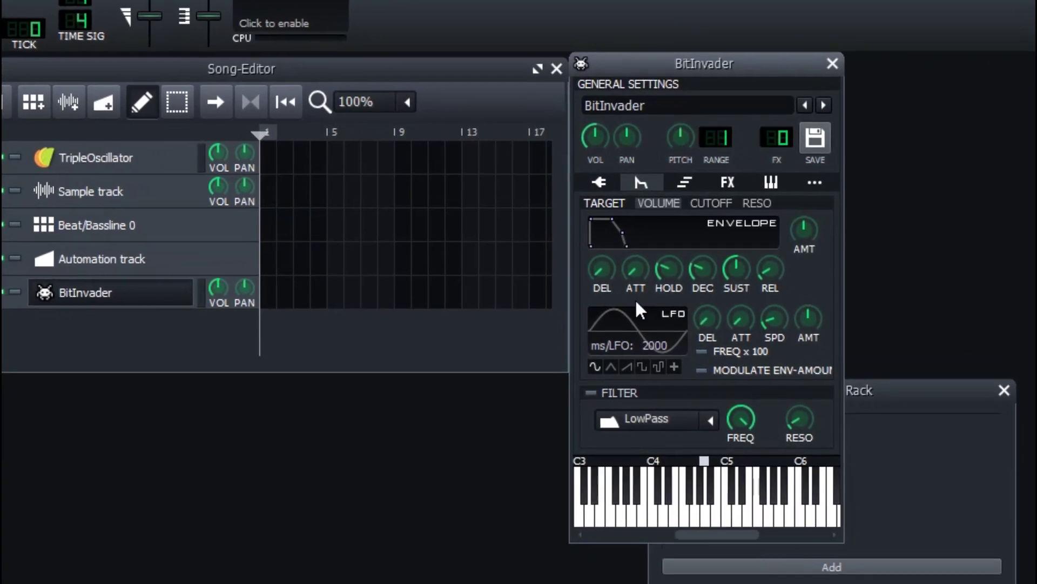
pyautogui.moveTo(655, 260); pyautogui.dragTo(615, 260)
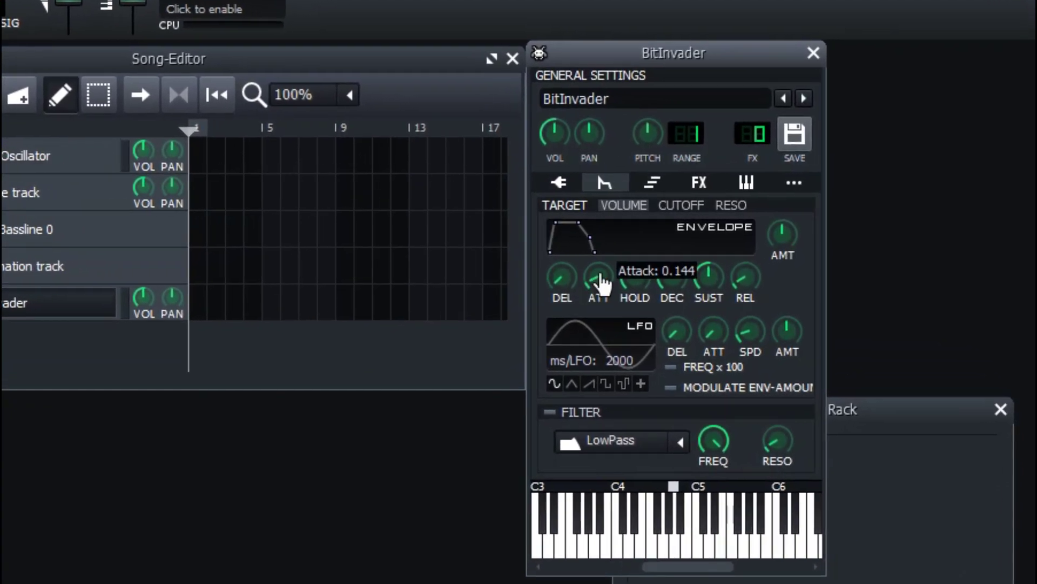
pyautogui.moveTo(773, 265); pyautogui.dragTo(776, 15)
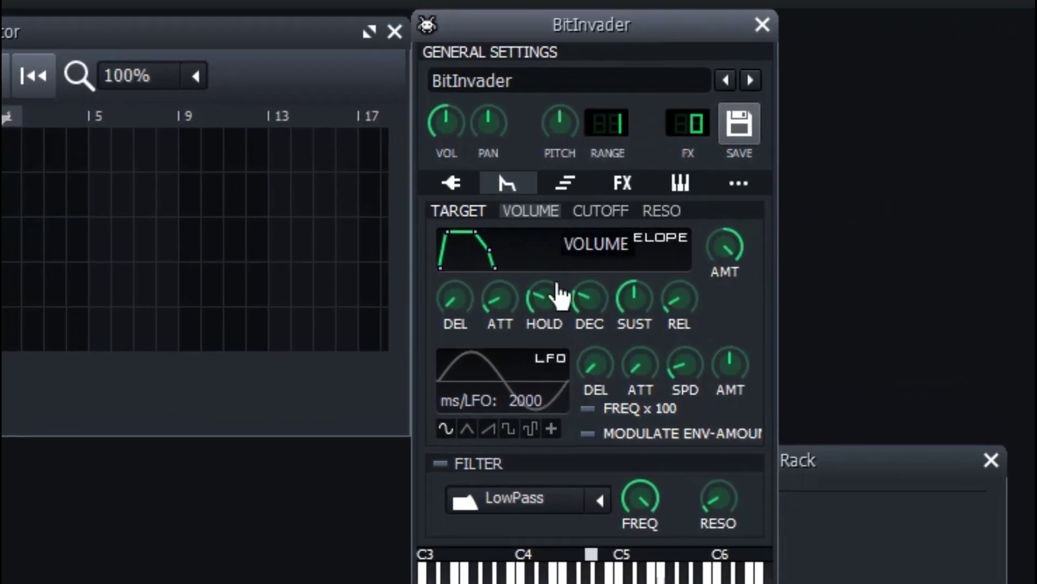
pyautogui.moveTo(474, 304); pyautogui.dragTo(474, 324)
pyautogui.press('z')
pyautogui.press('x')
pyautogui.press('v')
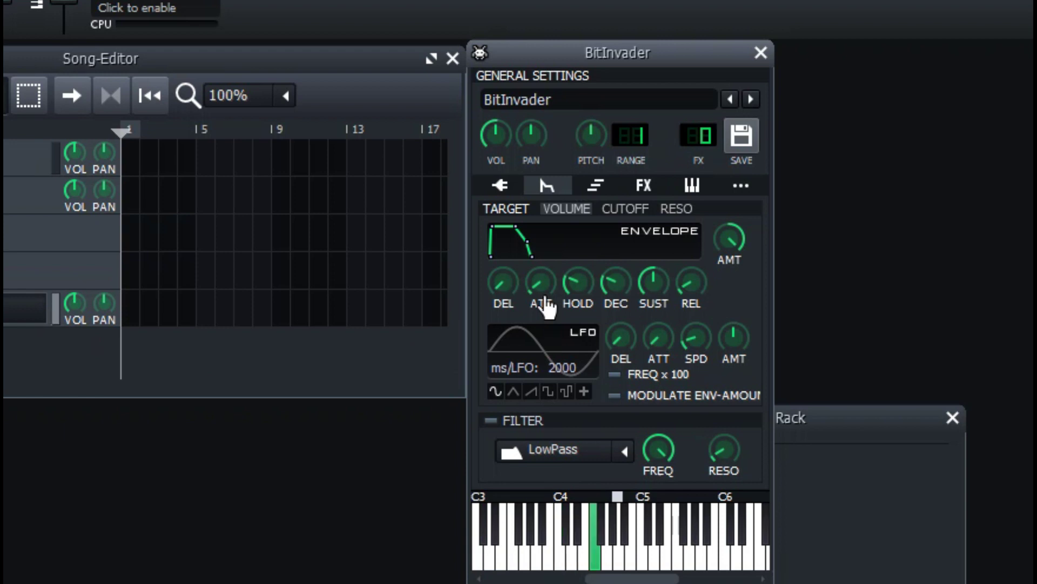
pyautogui.moveTo(537, 290); pyautogui.dragTo(533, 270)
pyautogui.press('v')
pyautogui.press('c')
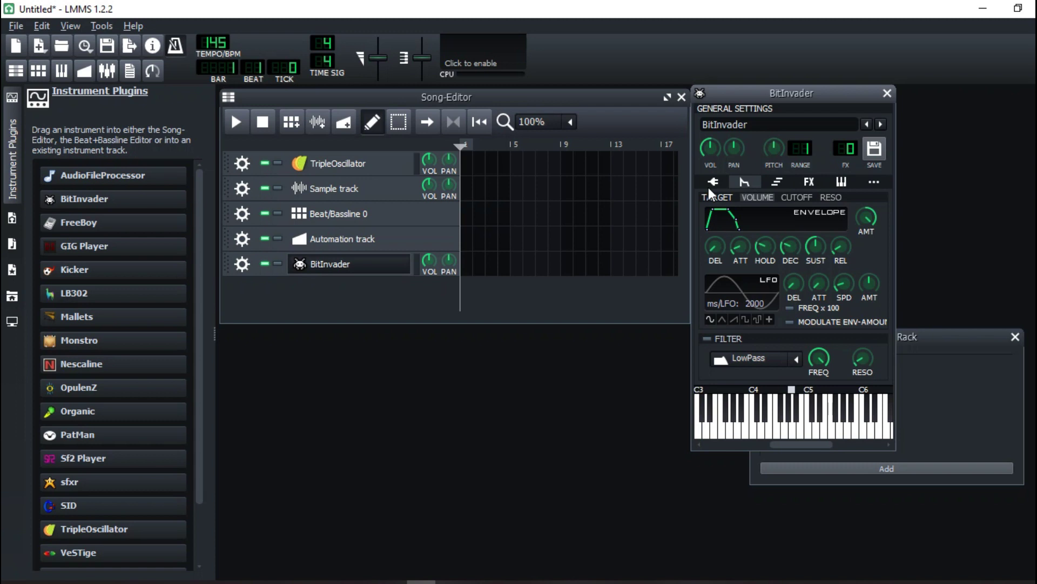
# Step: Close the BitInvader window and delete the BitInvader track
pyautogui.click(494, 189)
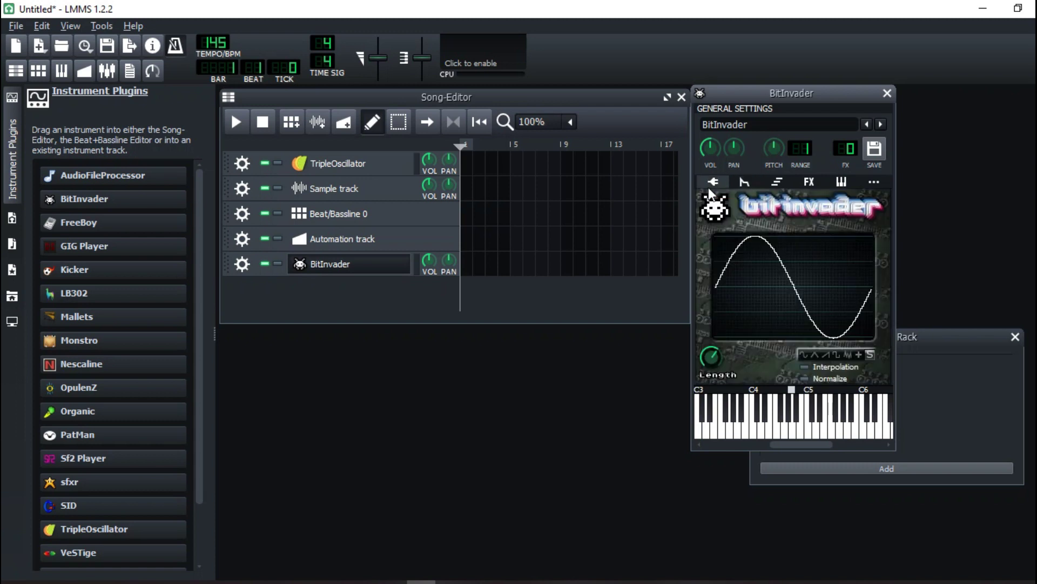
pyautogui.click(887, 93)
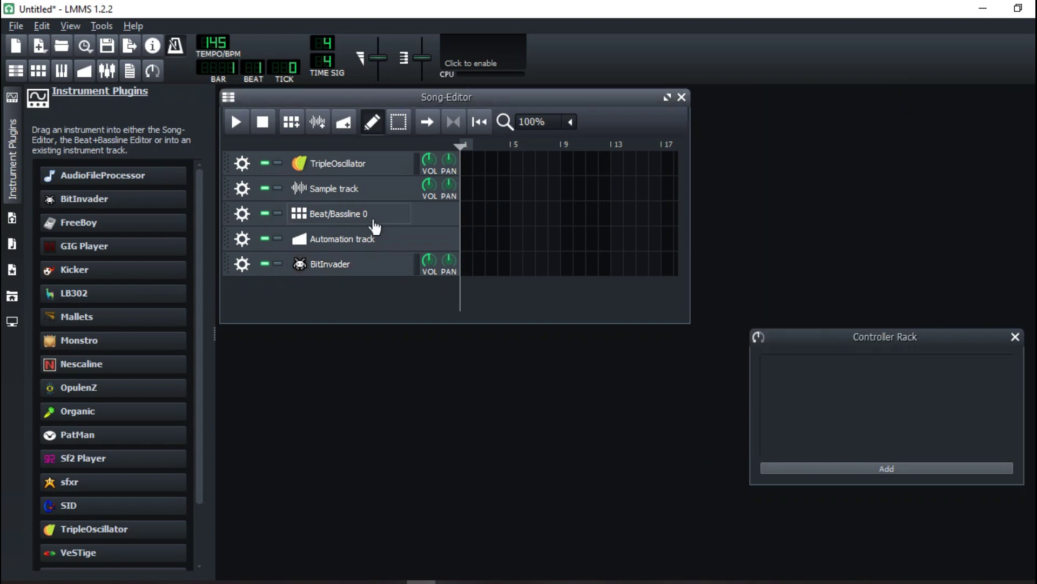
pyautogui.click(246, 265)
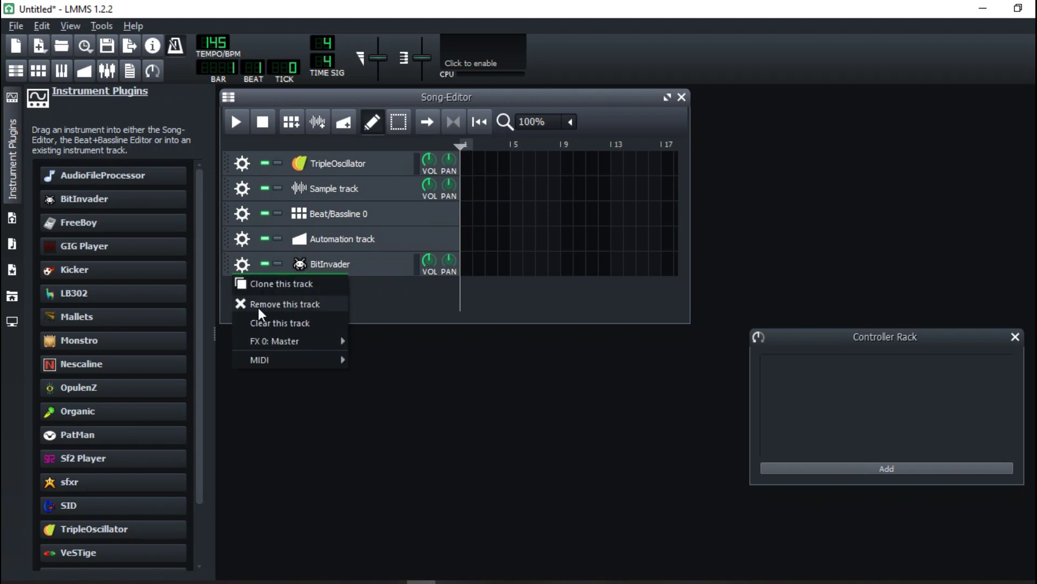
pyautogui.click(259, 306)
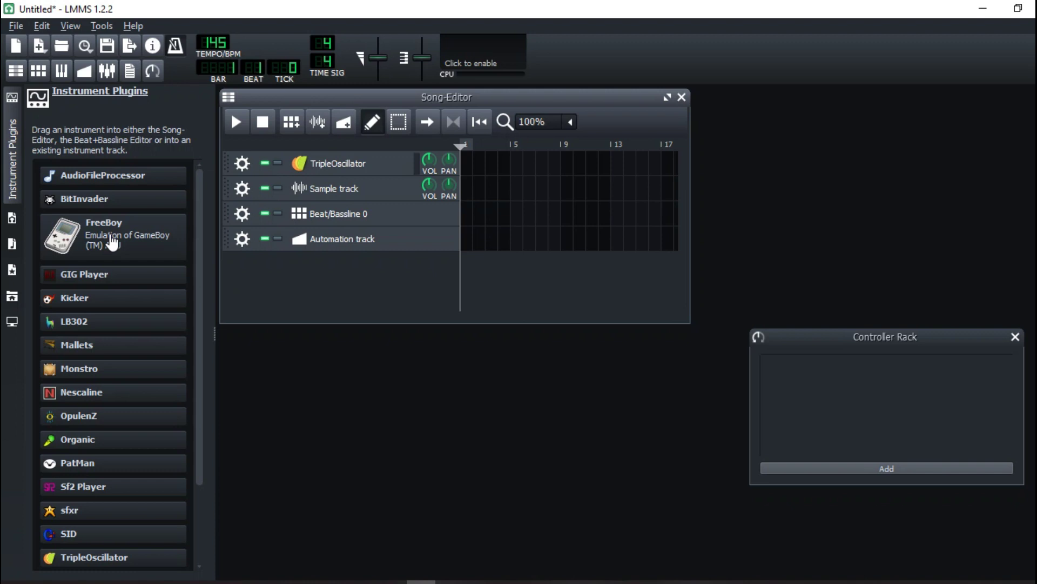
pyautogui.moveTo(112, 243); pyautogui.dragTo(341, 281)
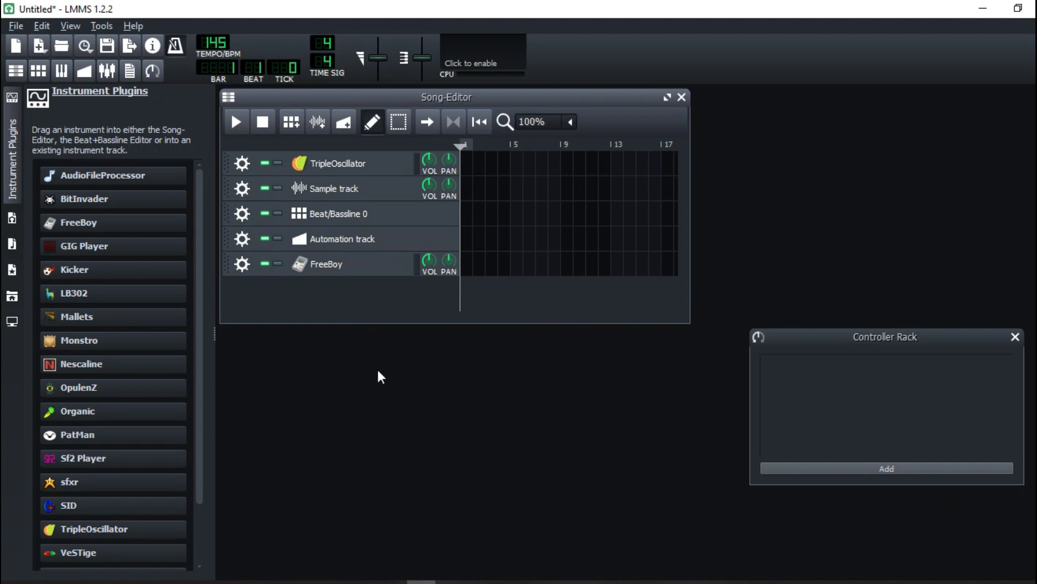
pyautogui.click(357, 265)
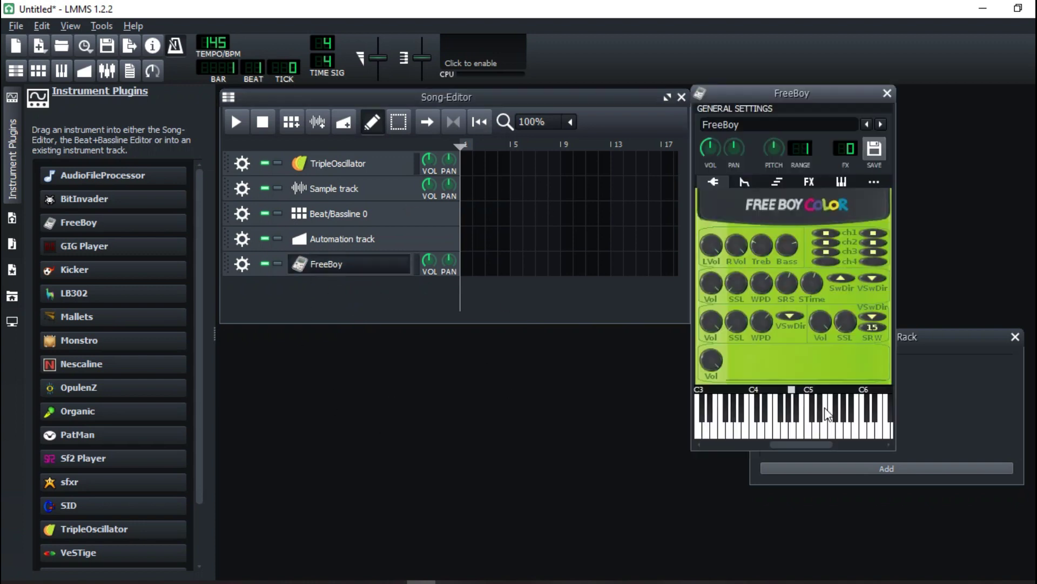
pyautogui.press('z')
pyautogui.press('x')
pyautogui.press('c')
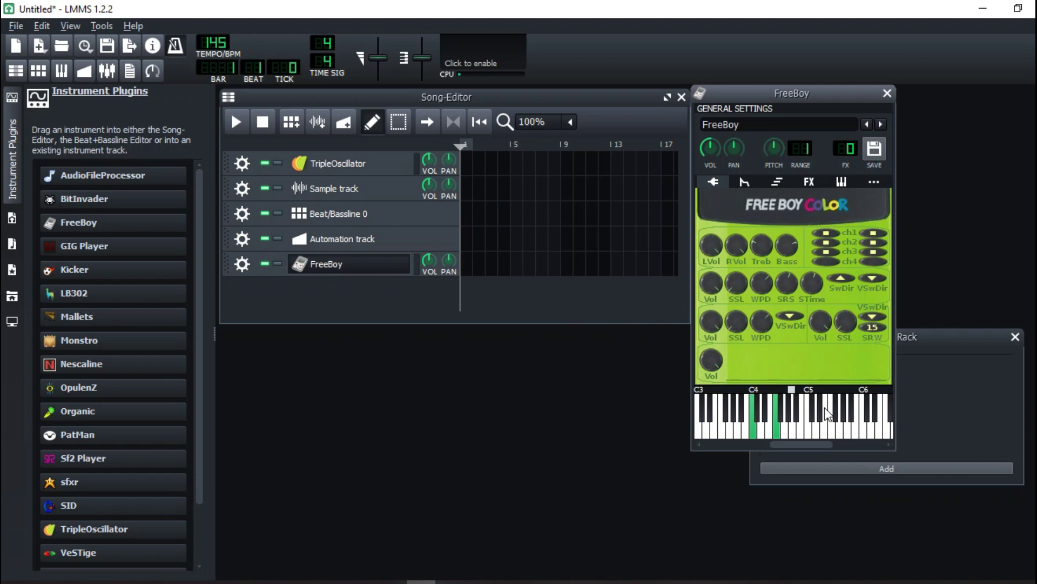
pyautogui.click(887, 93)
pyautogui.click(238, 263)
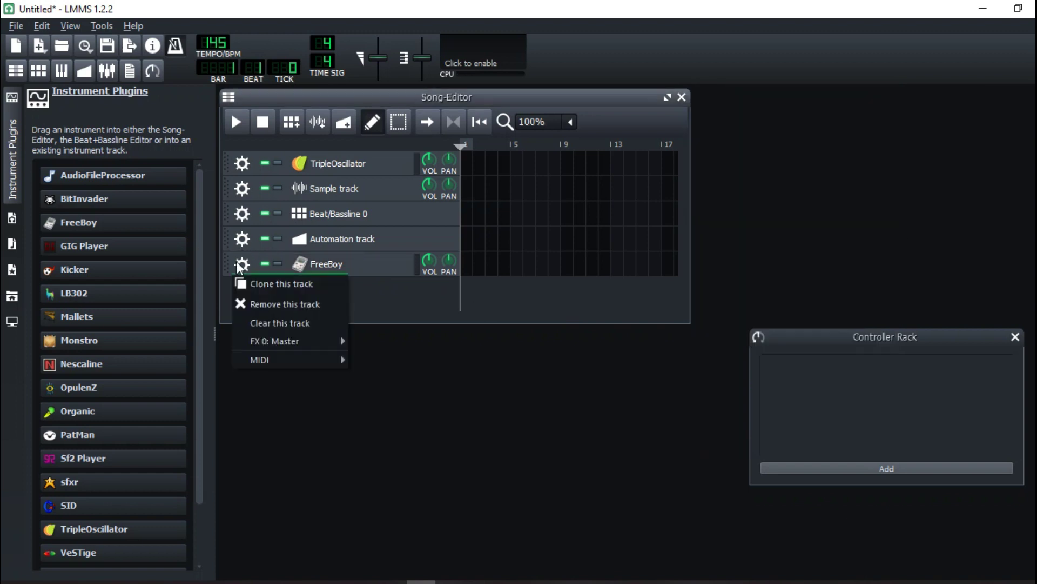
pyautogui.click(260, 305)
pyautogui.moveTo(108, 246); pyautogui.dragTo(348, 264)
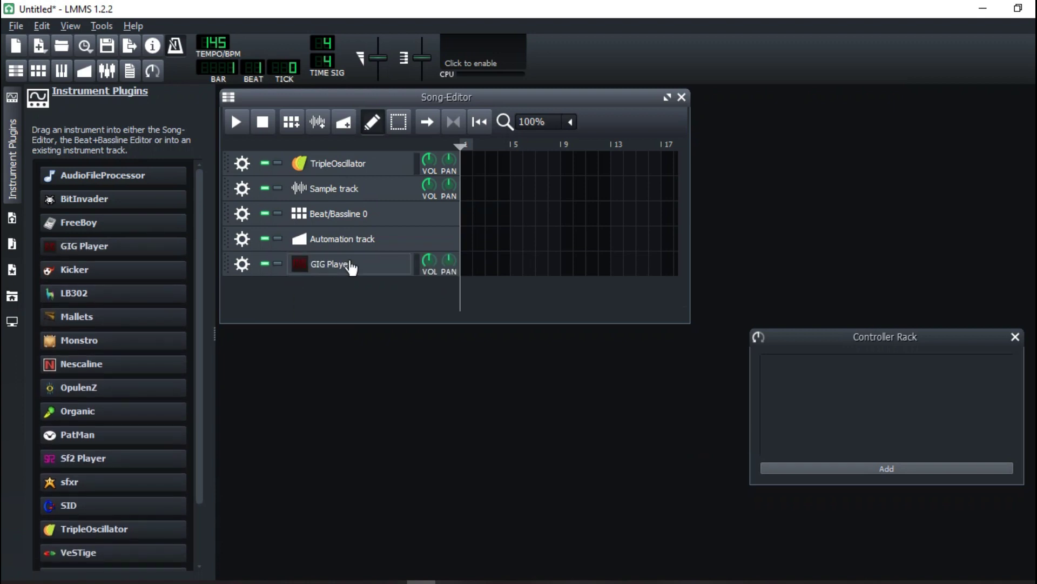
pyautogui.click(350, 265)
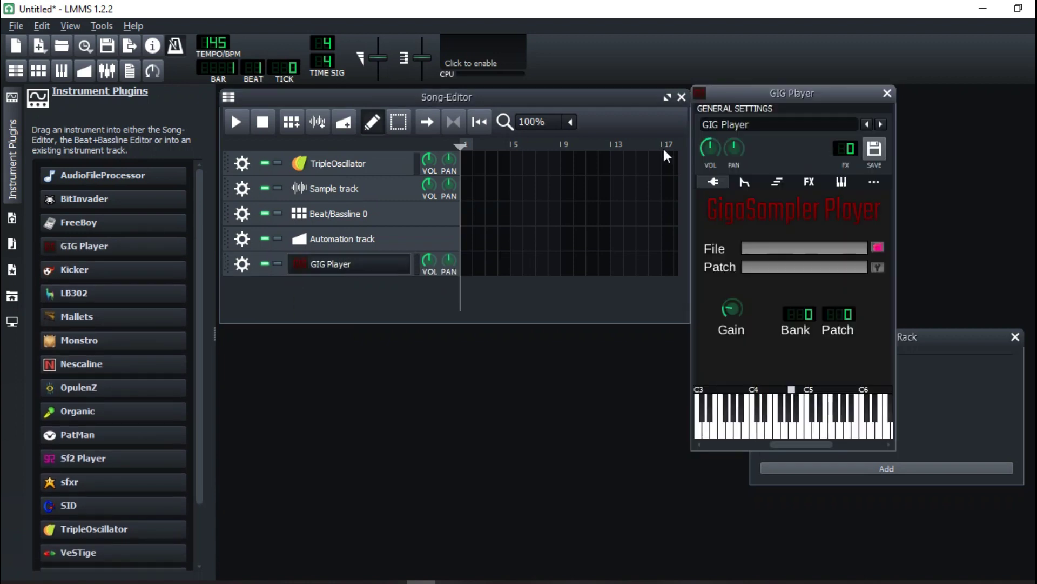
pyautogui.click(886, 98)
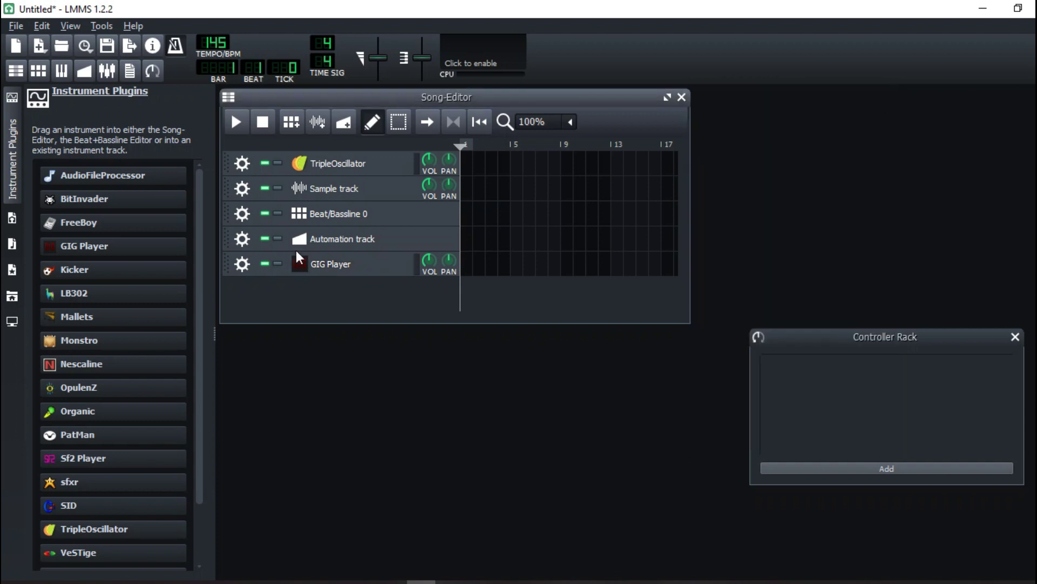
pyautogui.click(245, 265)
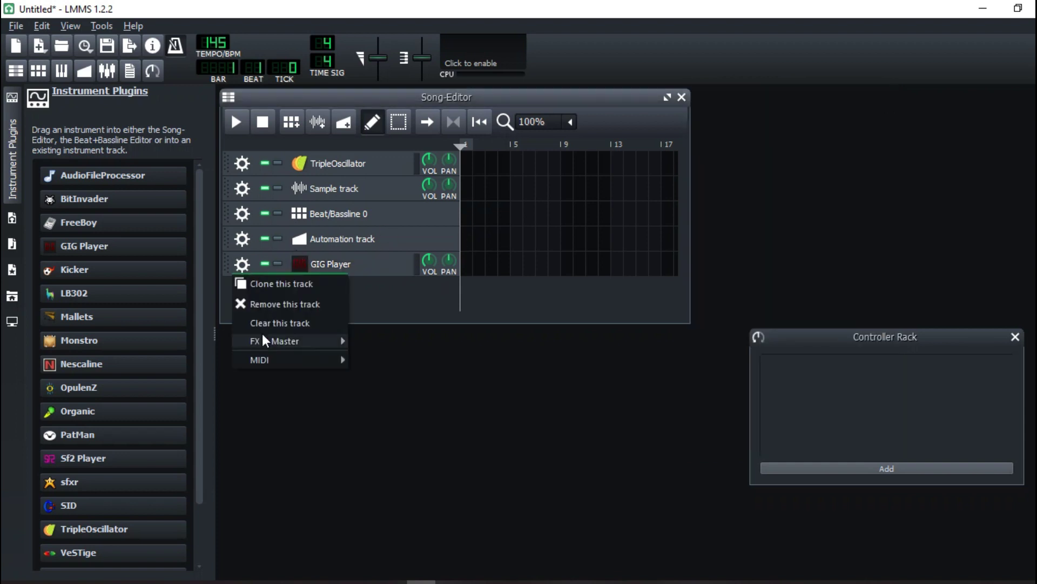
pyautogui.click(258, 304)
pyautogui.moveTo(89, 270); pyautogui.dragTo(267, 306)
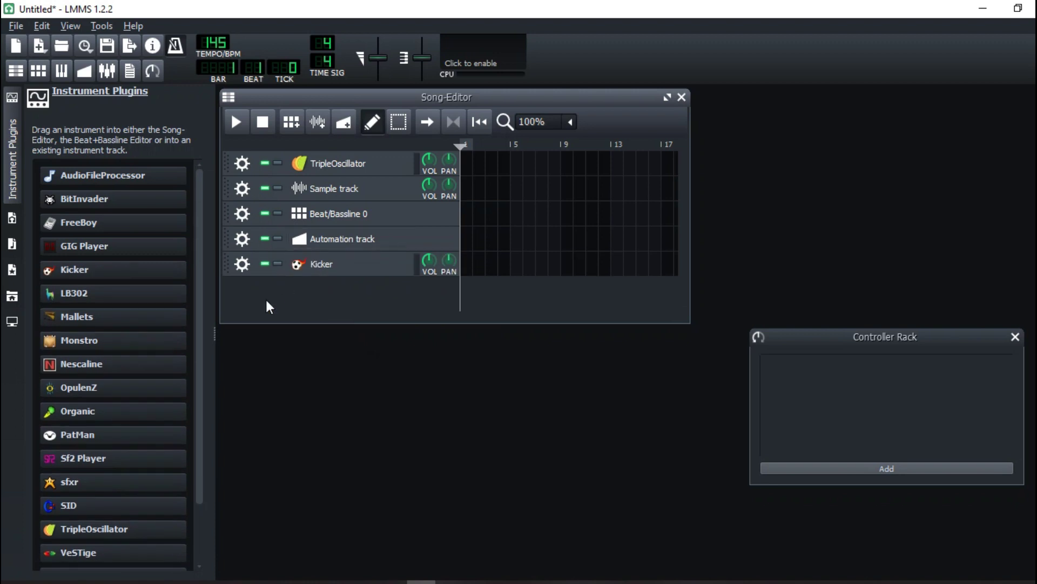
pyautogui.click(334, 270)
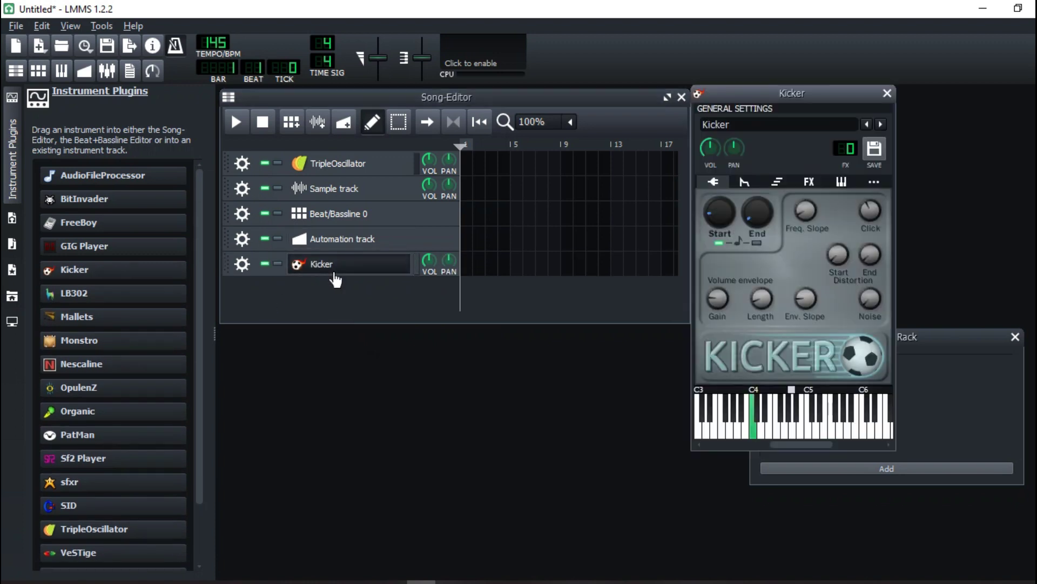
pyautogui.click(244, 262)
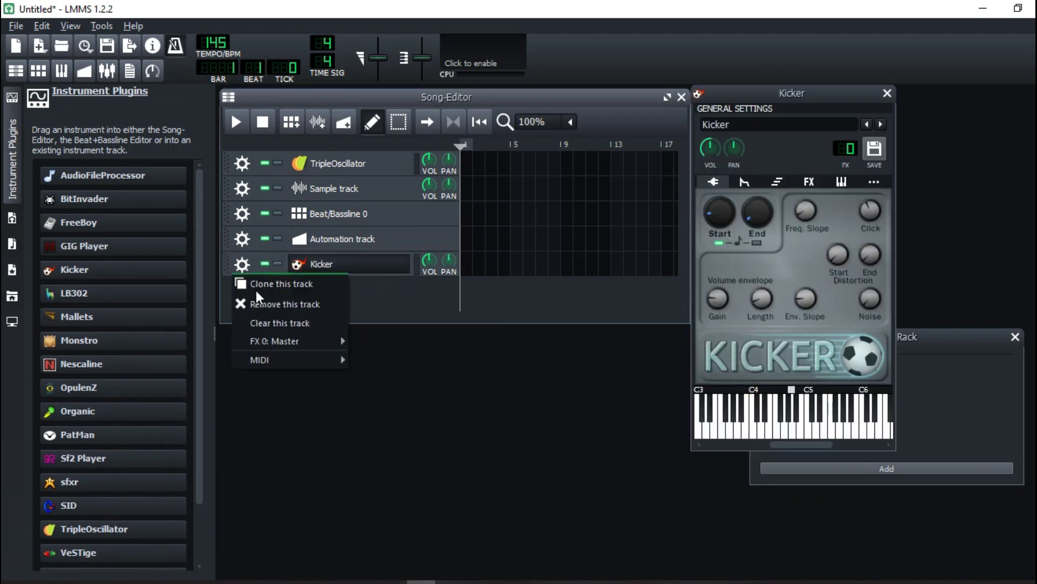
pyautogui.click(418, 294)
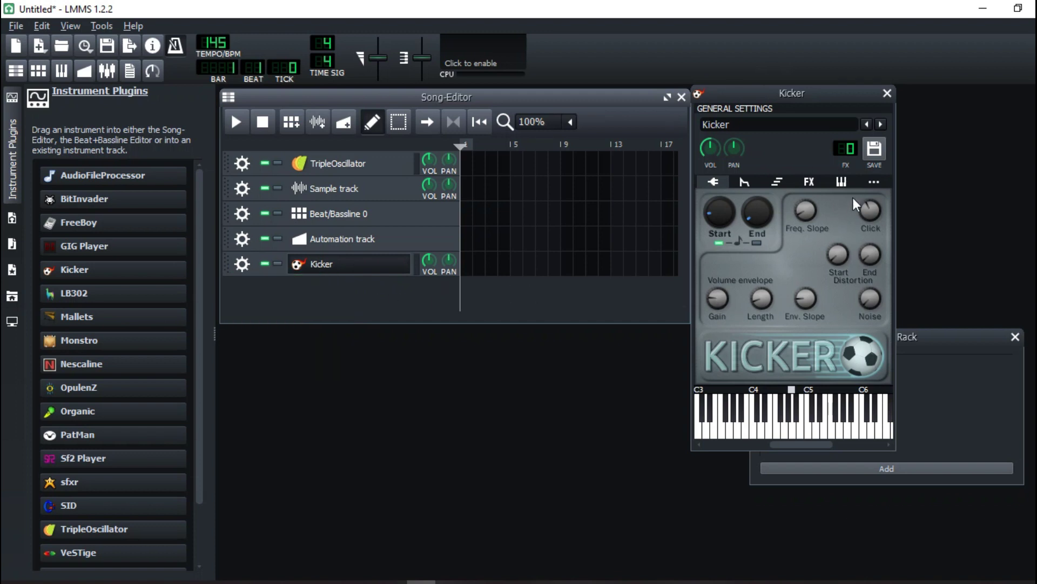
pyautogui.click(241, 265)
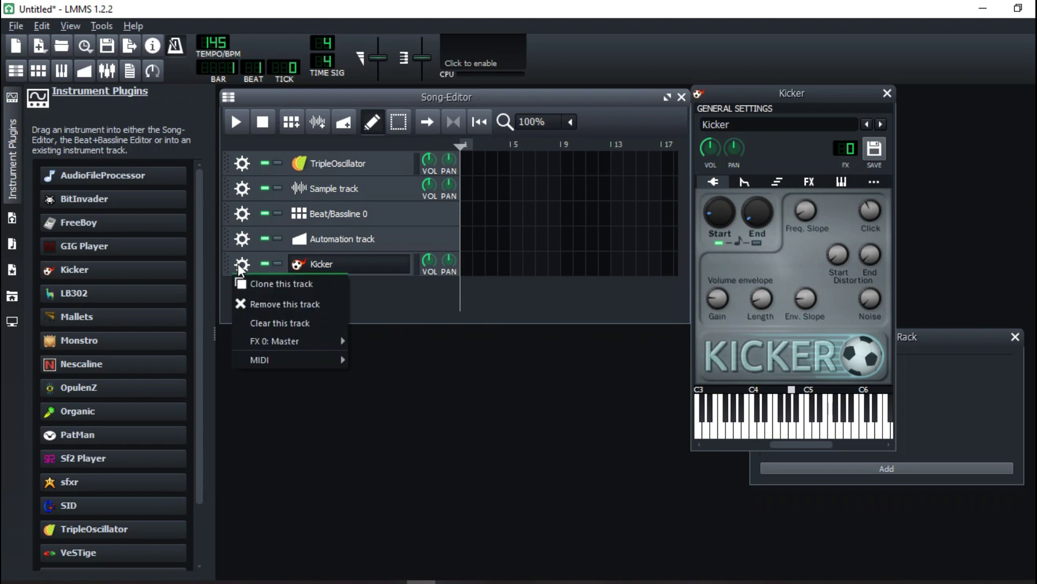
pyautogui.click(249, 301)
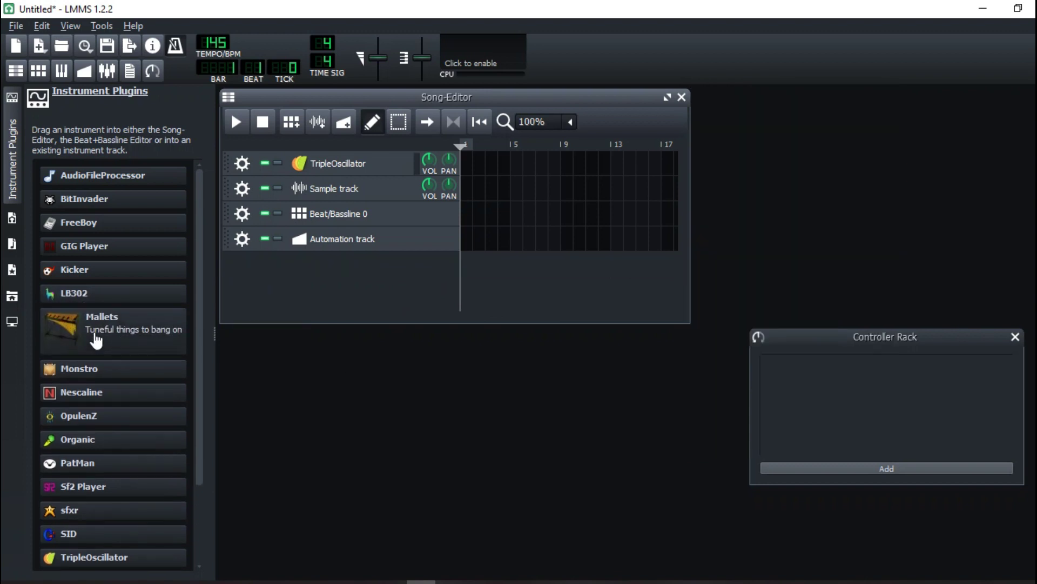
pyautogui.moveTo(96, 340); pyautogui.dragTo(299, 283)
pyautogui.click(349, 263)
pyautogui.press('x')
pyautogui.press('z')
pyautogui.press('v')
pyautogui.press('c')
pyautogui.press('w')
pyautogui.press('b')
pyautogui.press('q')
pyautogui.press('x')
pyautogui.press('z')
pyautogui.press('z')
pyautogui.press('x')
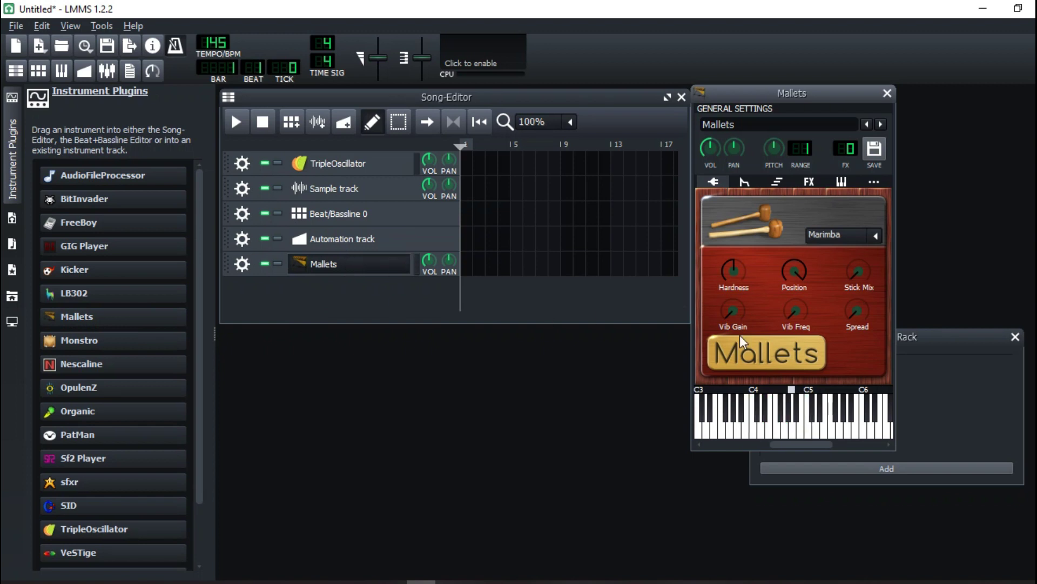
pyautogui.click(875, 234)
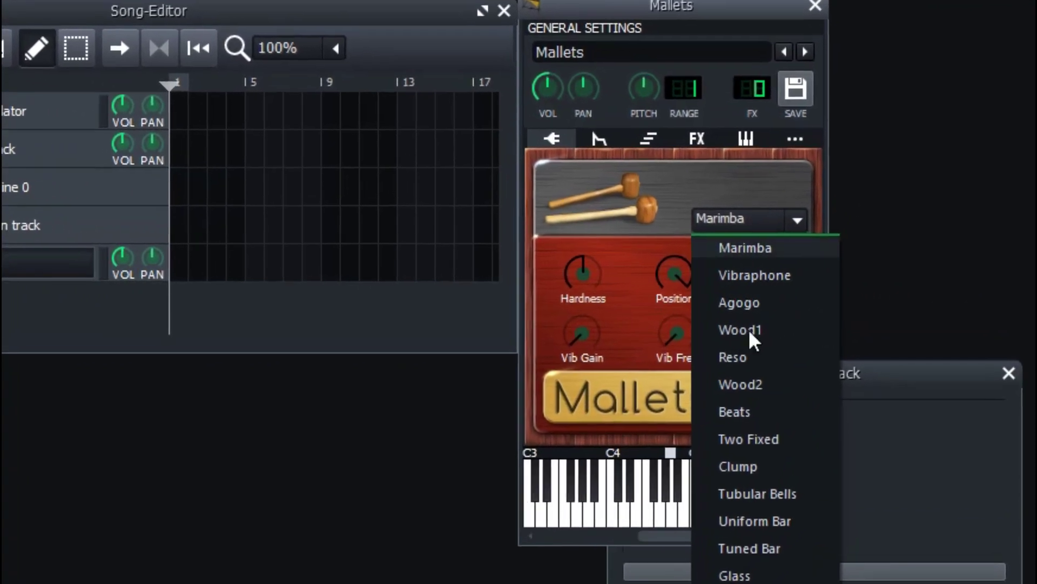
pyautogui.click(752, 276)
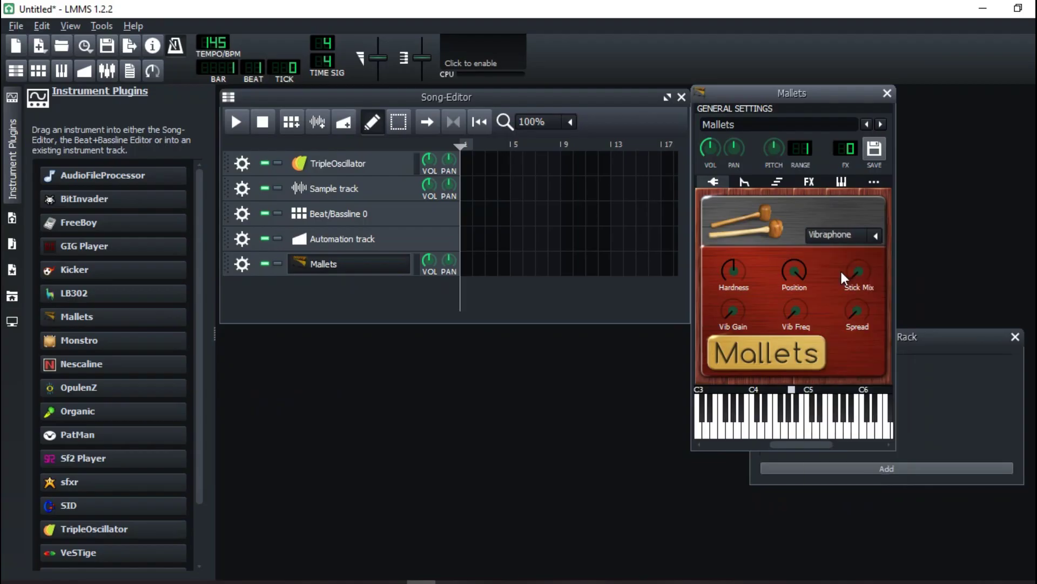
pyautogui.press('z')
pyautogui.press('v')
pyautogui.press('x')
pyautogui.press('z')
pyautogui.press('v')
pyautogui.click(323, 268)
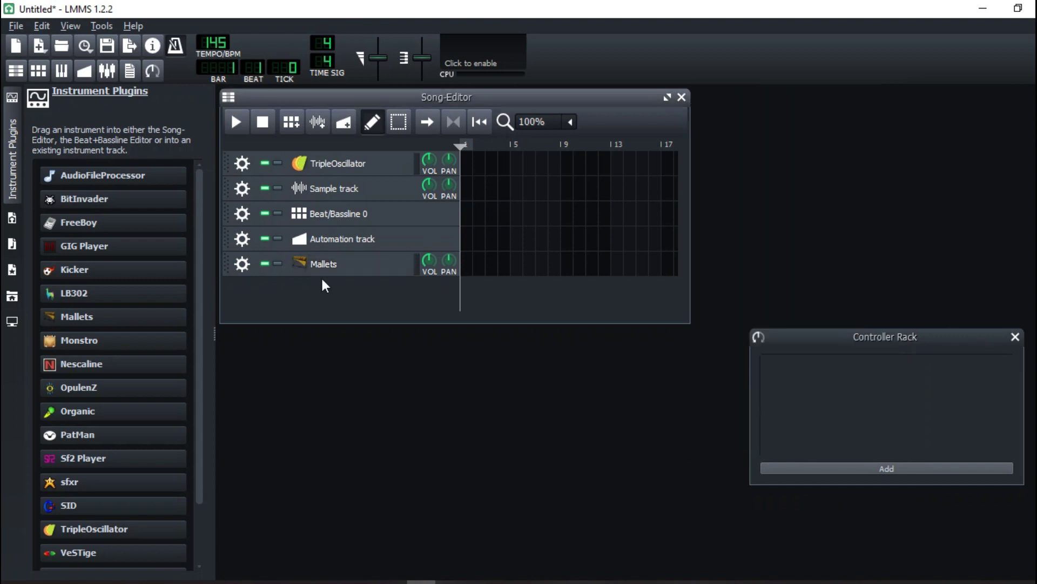
pyautogui.click(242, 264)
pyautogui.click(253, 302)
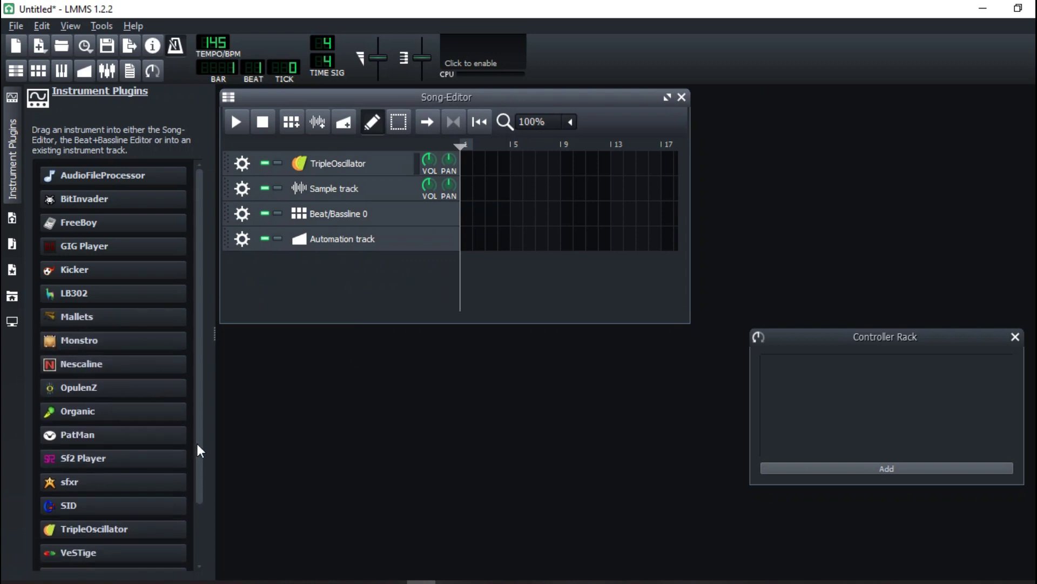
pyautogui.scroll(-3, 200, 435)
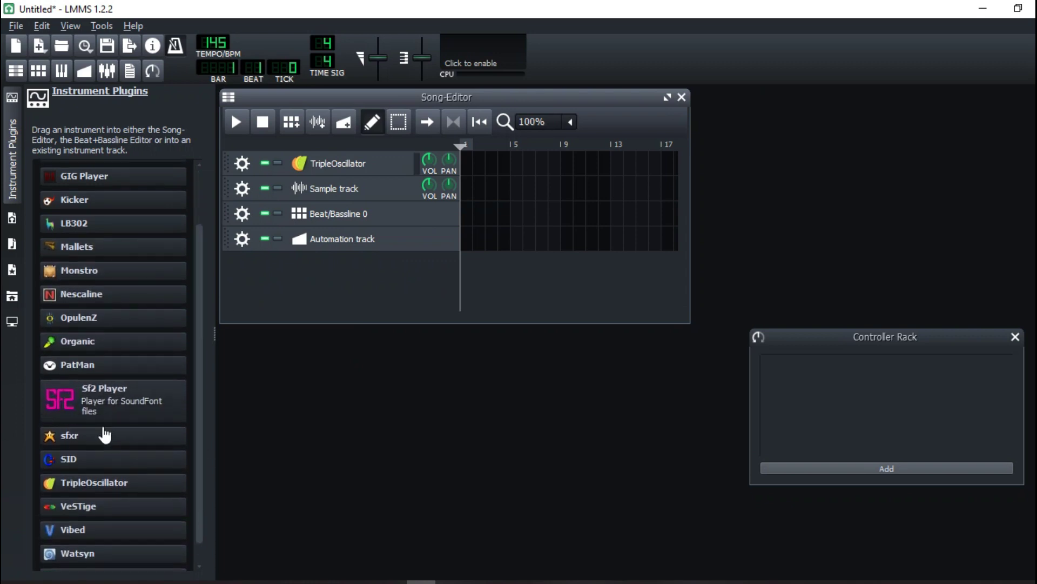
pyautogui.moveTo(108, 397); pyautogui.dragTo(310, 281)
pyautogui.click(347, 266)
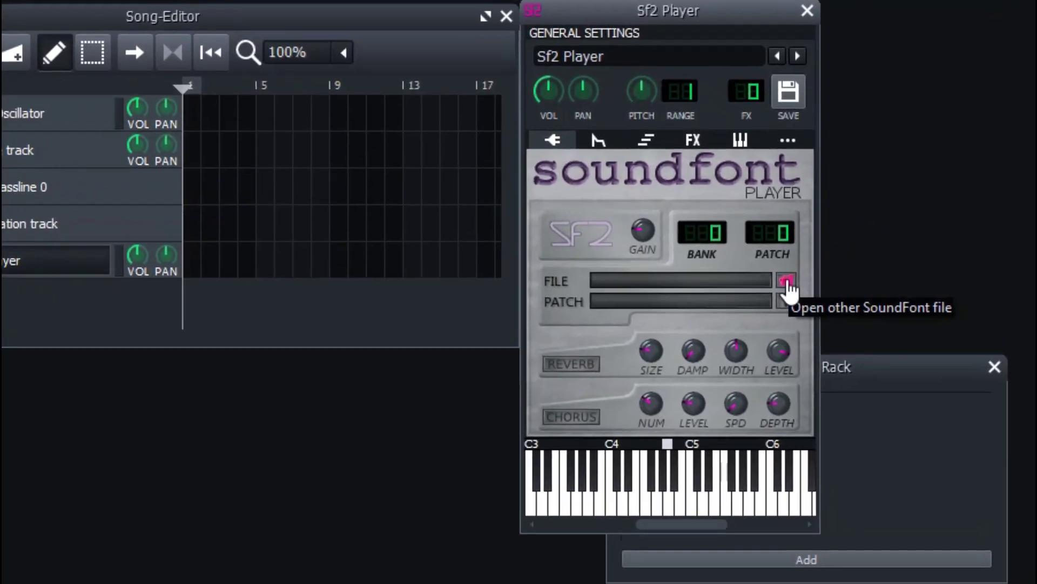
pyautogui.click(786, 281)
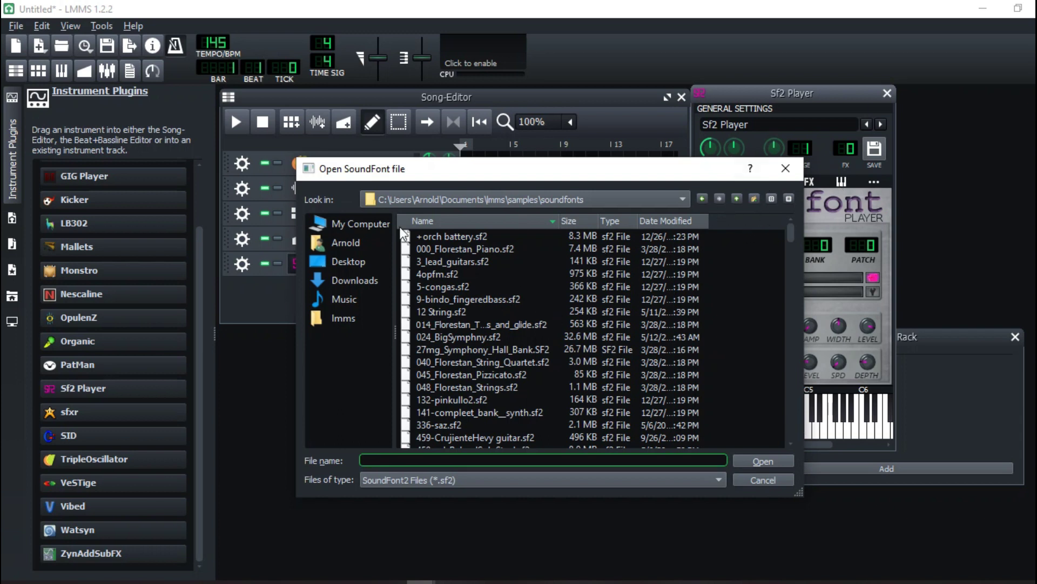
pyautogui.click(354, 224)
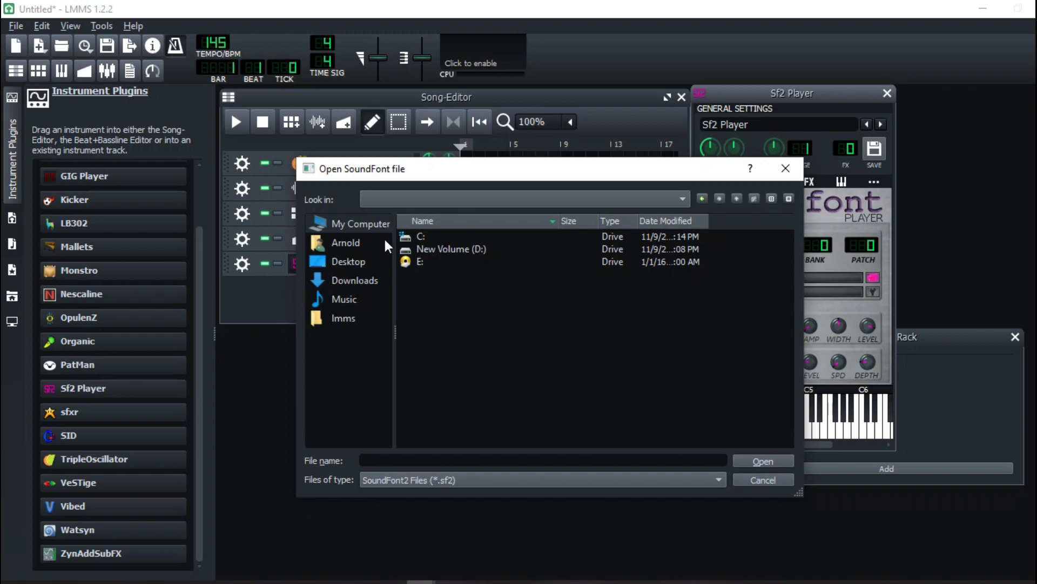
pyautogui.click(786, 168)
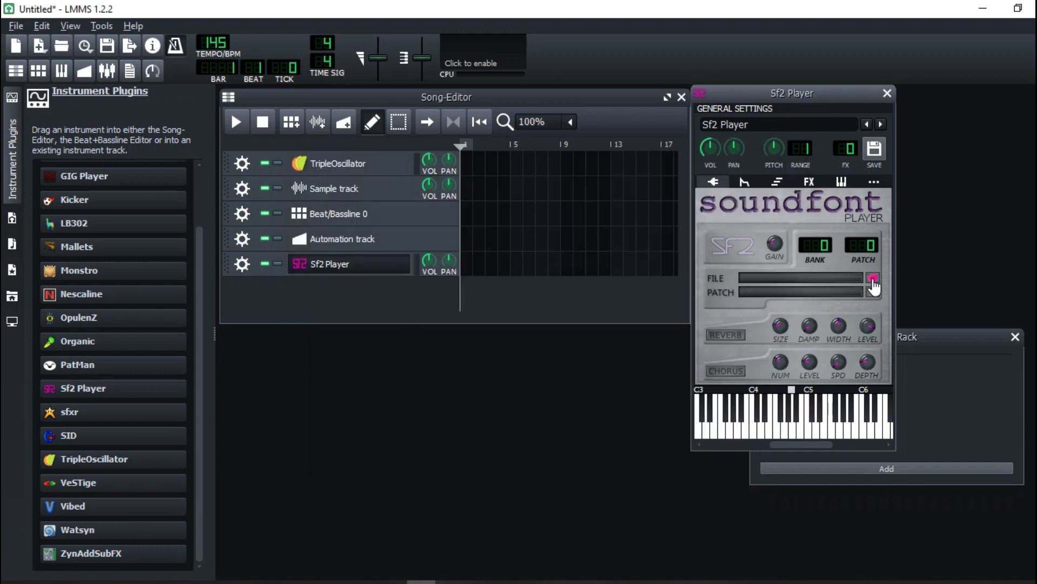
pyautogui.click(873, 278)
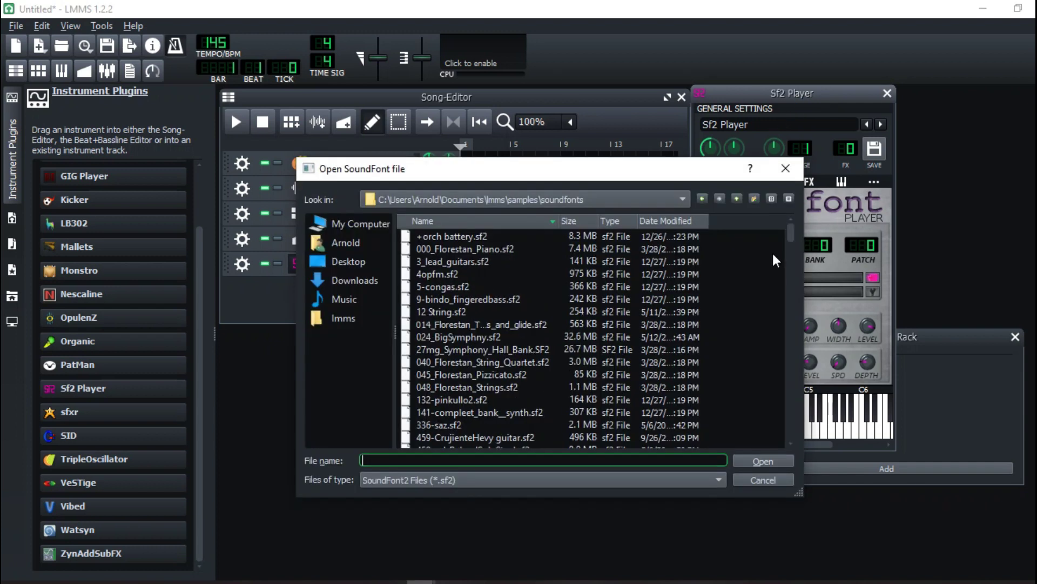
pyautogui.click(608, 199)
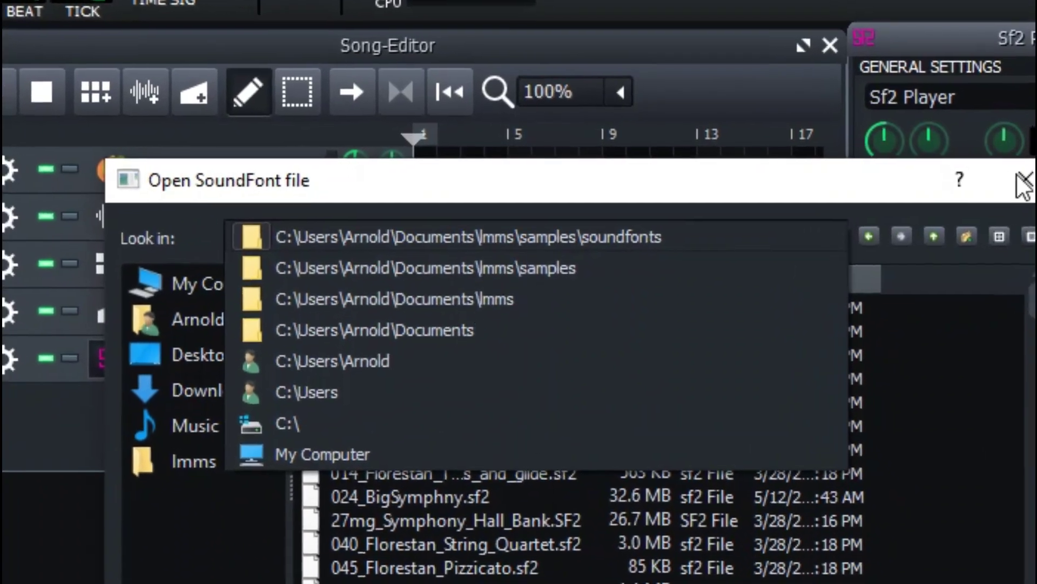
pyautogui.click(979, 171)
pyautogui.click(784, 169)
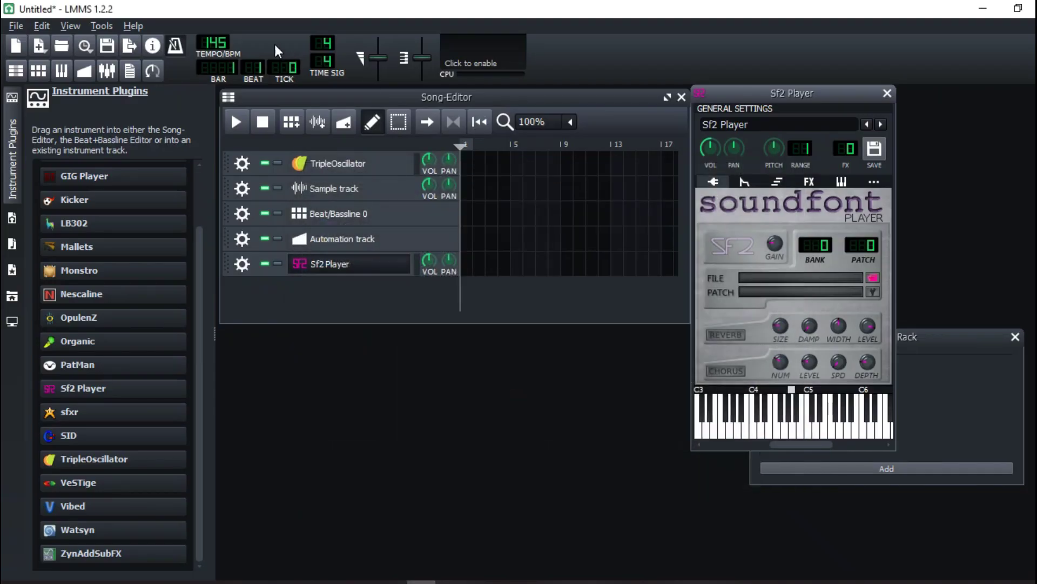
pyautogui.click(12, 26)
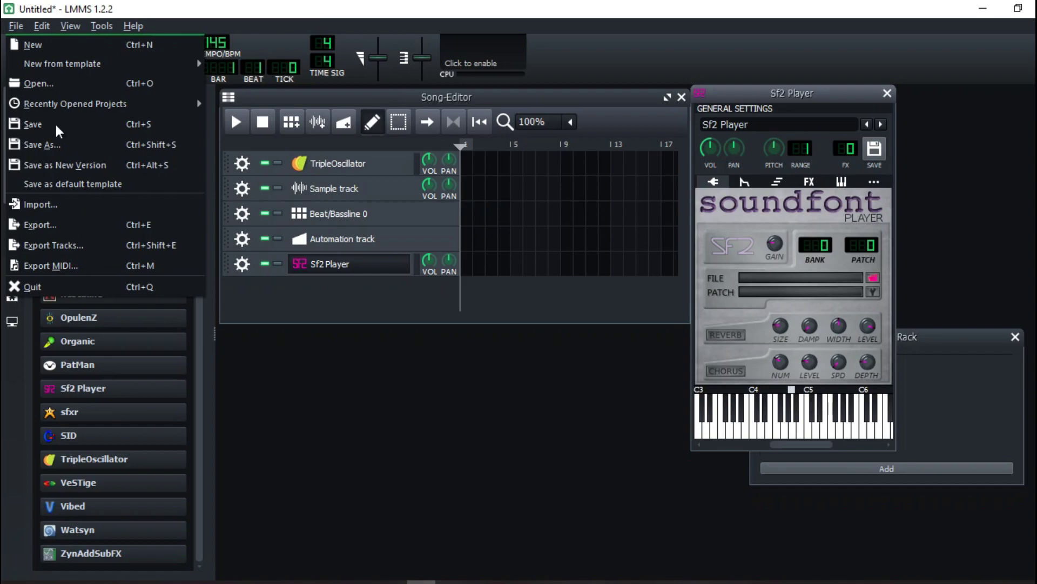
pyautogui.moveTo(42, 25)
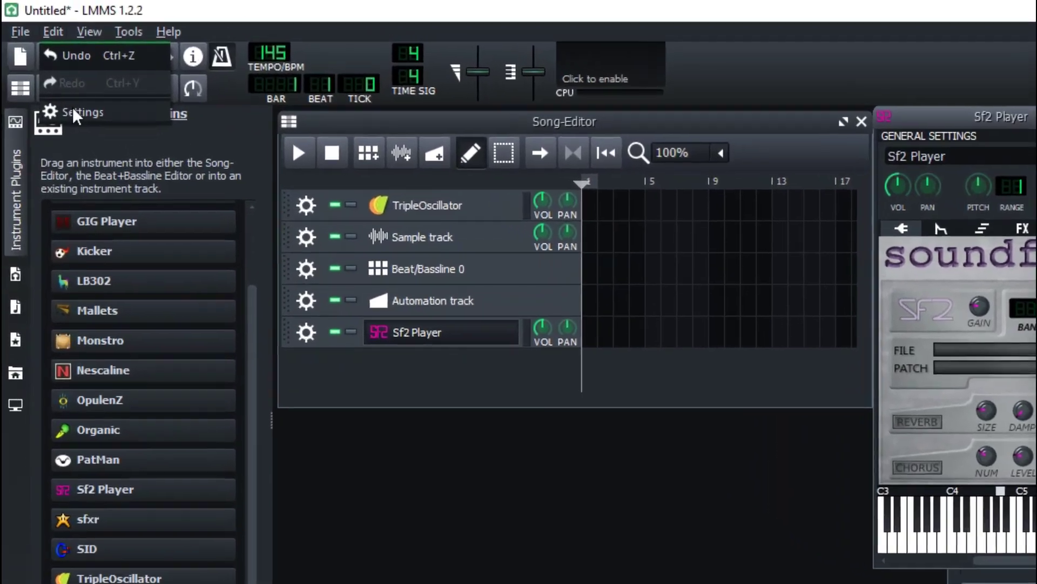
pyautogui.click(74, 116)
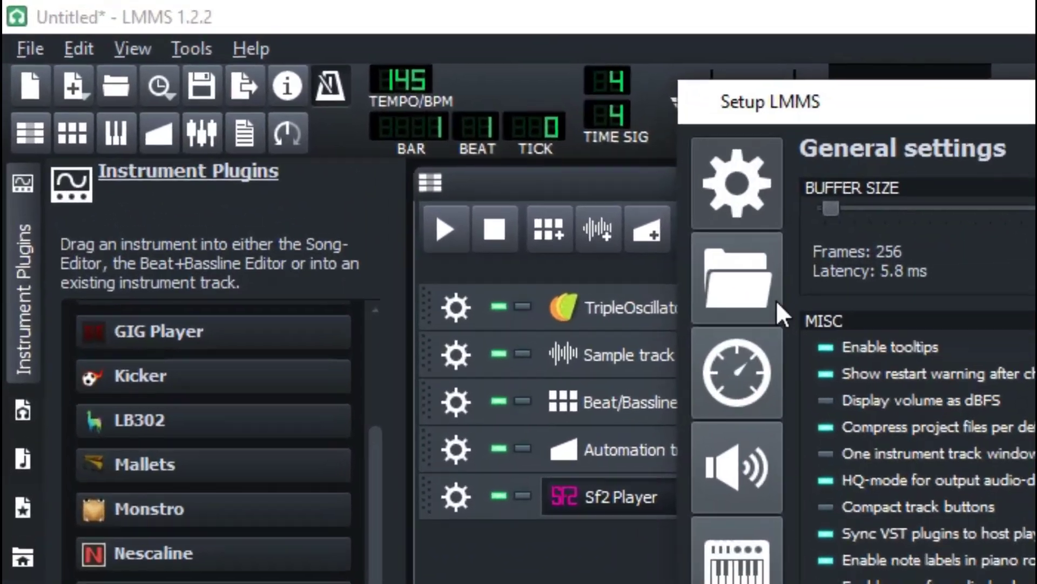
pyautogui.click(315, 205)
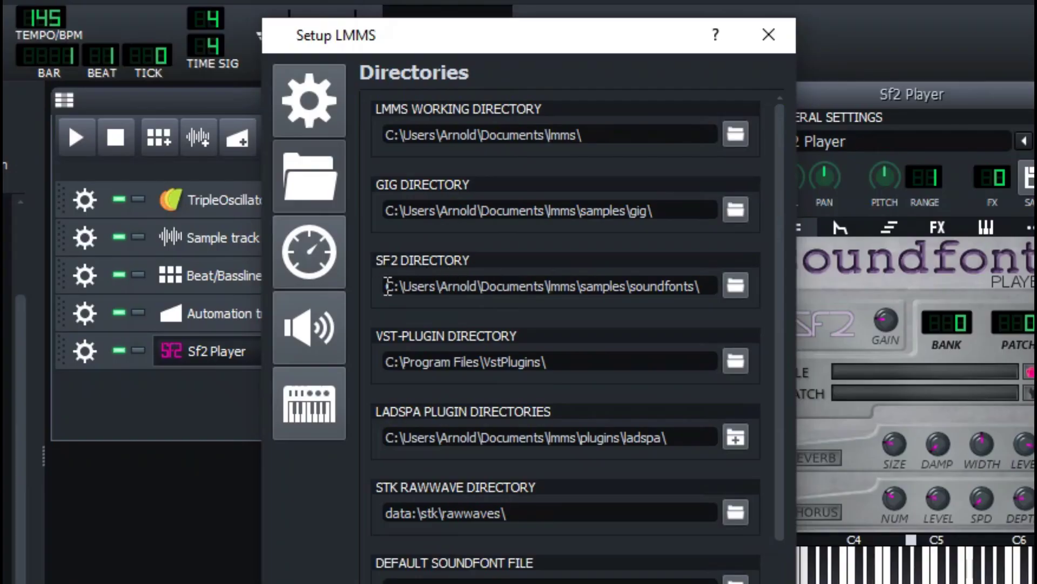
pyautogui.moveTo(387, 286); pyautogui.dragTo(700, 286)
pyautogui.click(430, 278)
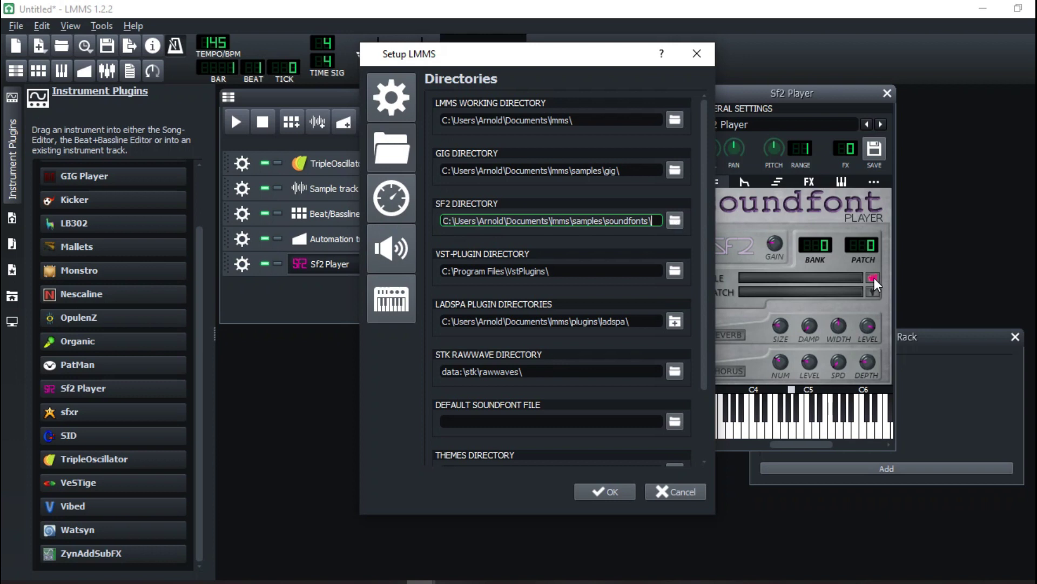
pyautogui.click(677, 224)
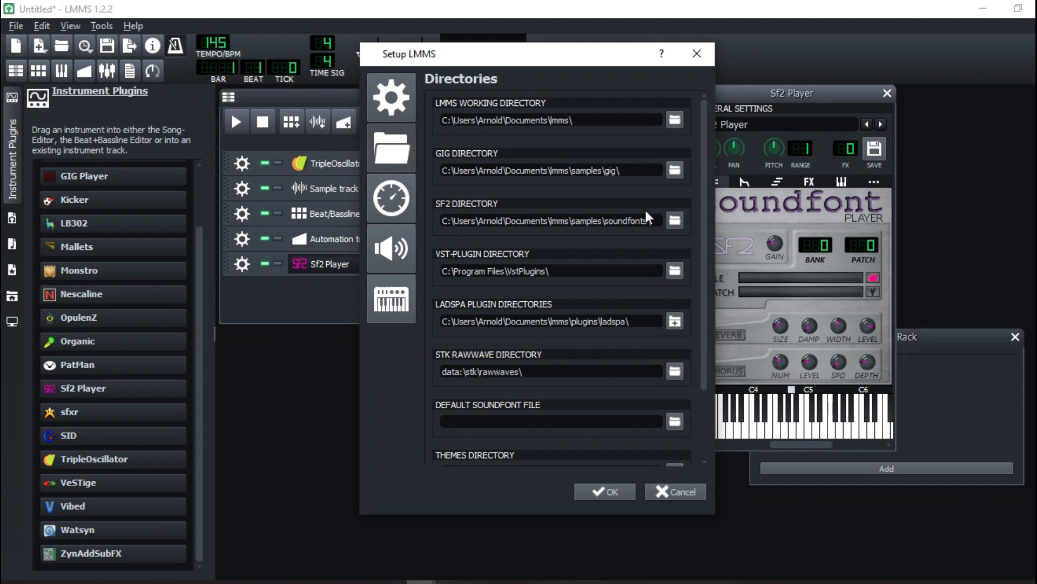
pyautogui.click(651, 221)
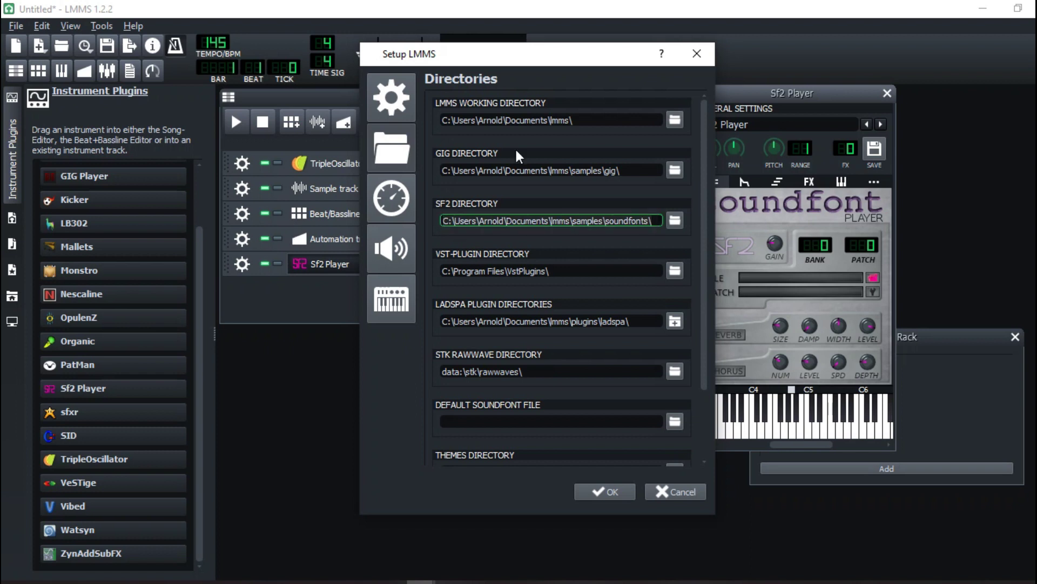
pyautogui.click(697, 56)
pyautogui.click(873, 278)
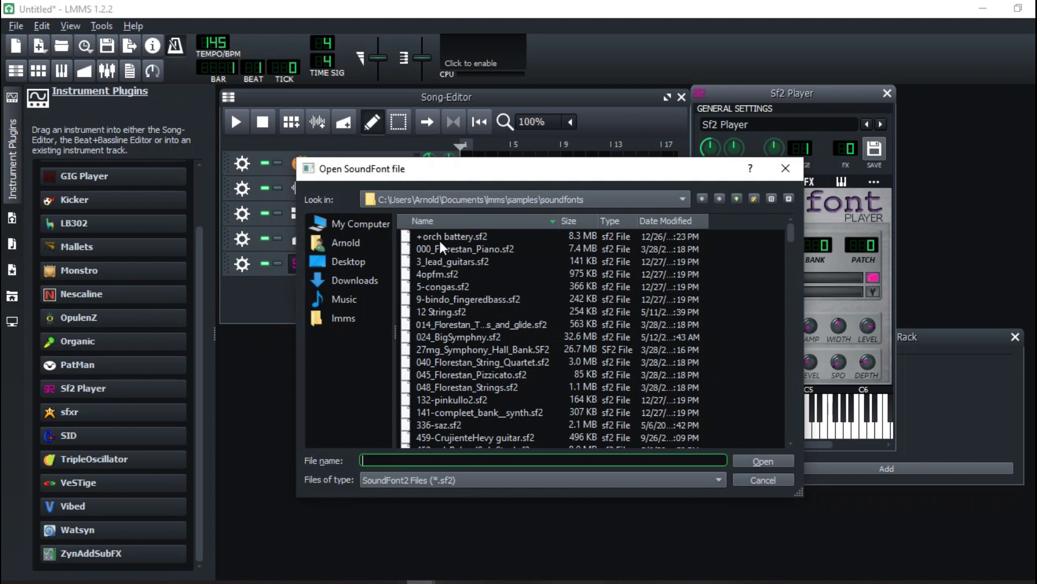
# Step: Load 3_lead_guitars.sf2, audition it, select the Lead Guitar 3 patch and close the window
pyautogui.doubleClick(476, 260)
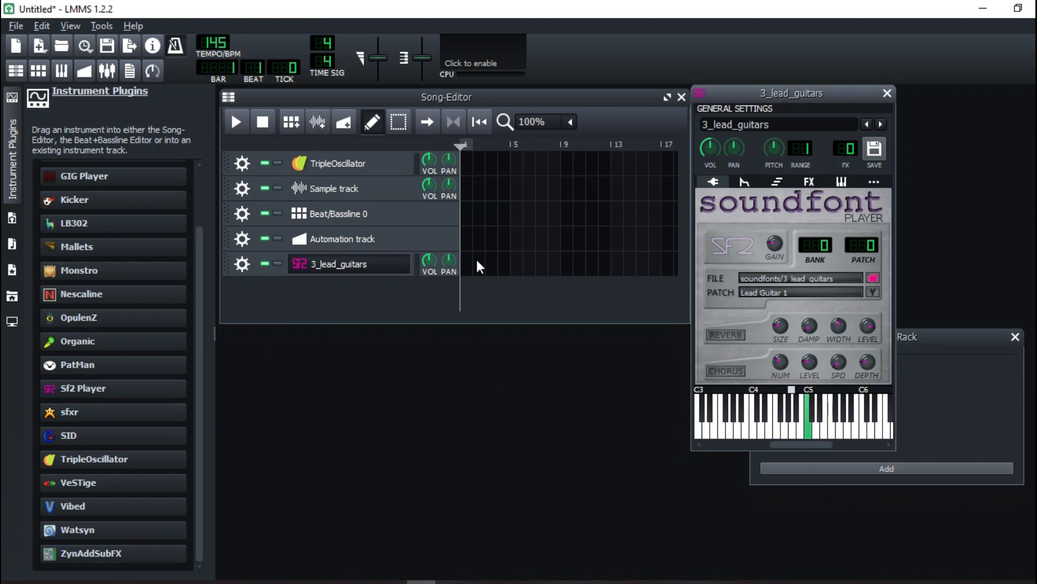
pyautogui.moveTo(769, 432); pyautogui.dragTo(798, 430)
pyautogui.click(872, 292)
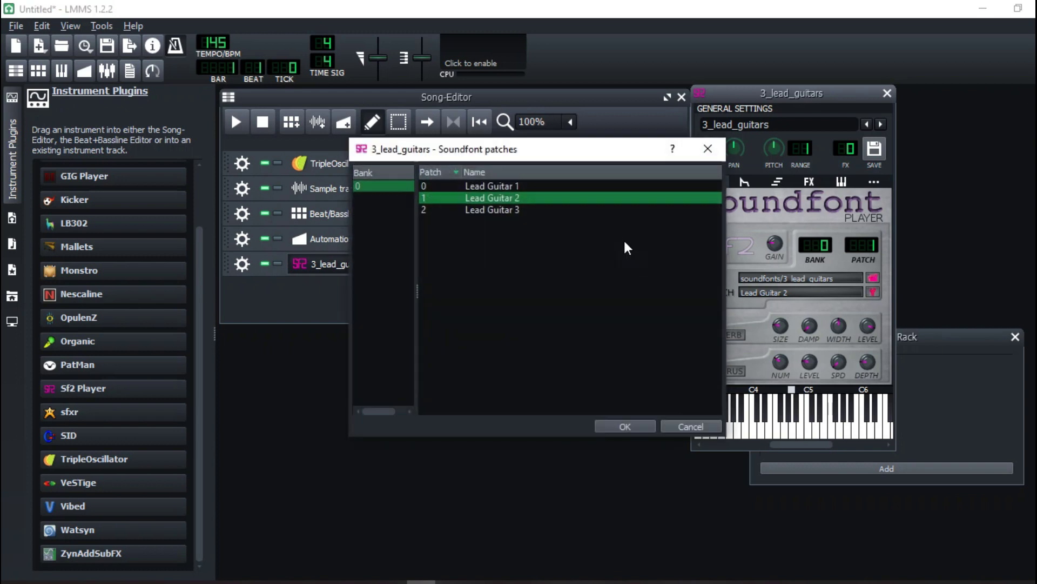
pyautogui.doubleClick(496, 209)
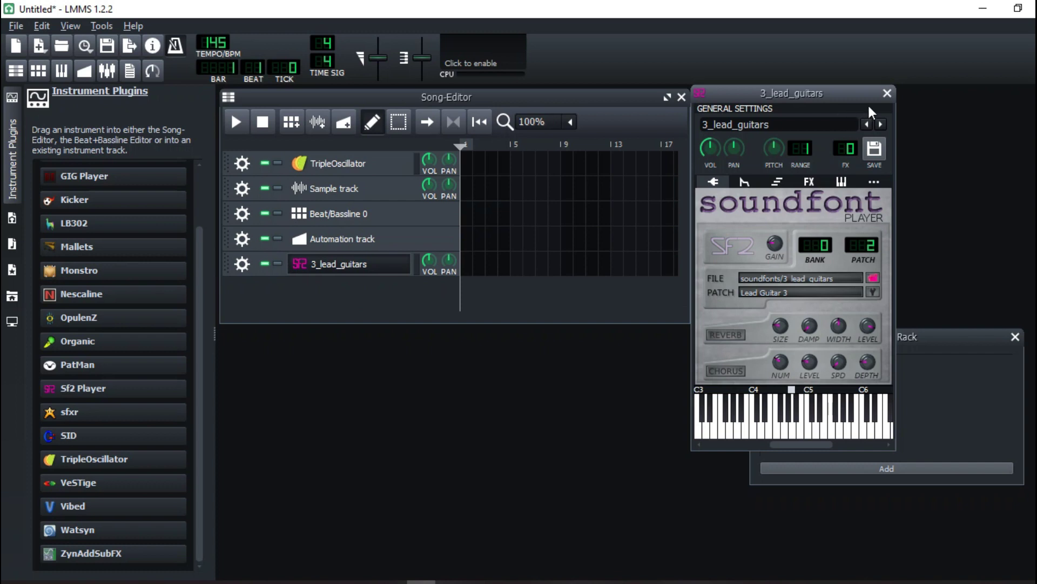
pyautogui.click(886, 94)
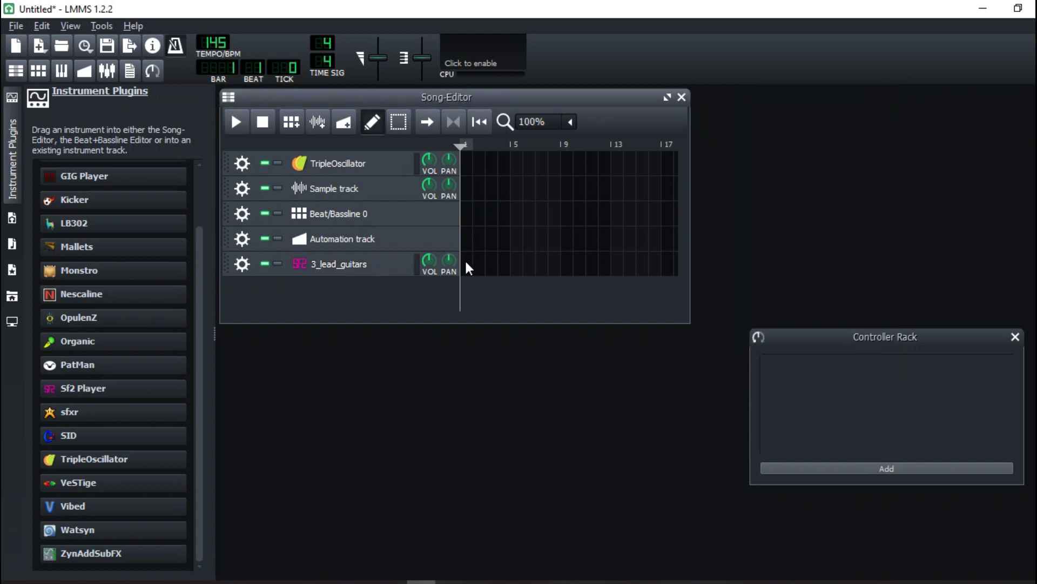
# Step: Remove the 3_lead_guitars track, add a VeSTige track and open its instrument window
pyautogui.click(236, 269)
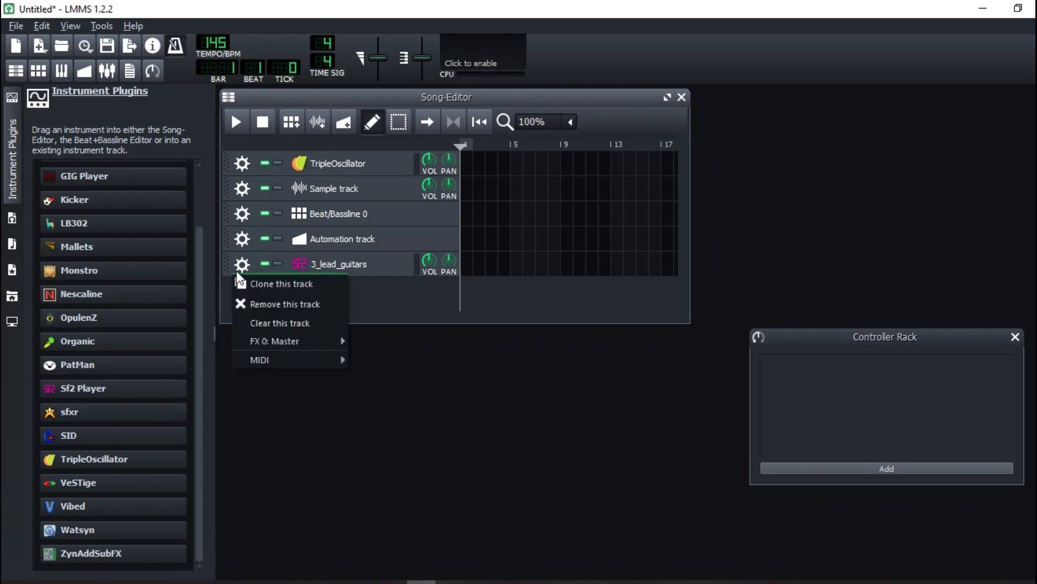
pyautogui.click(245, 304)
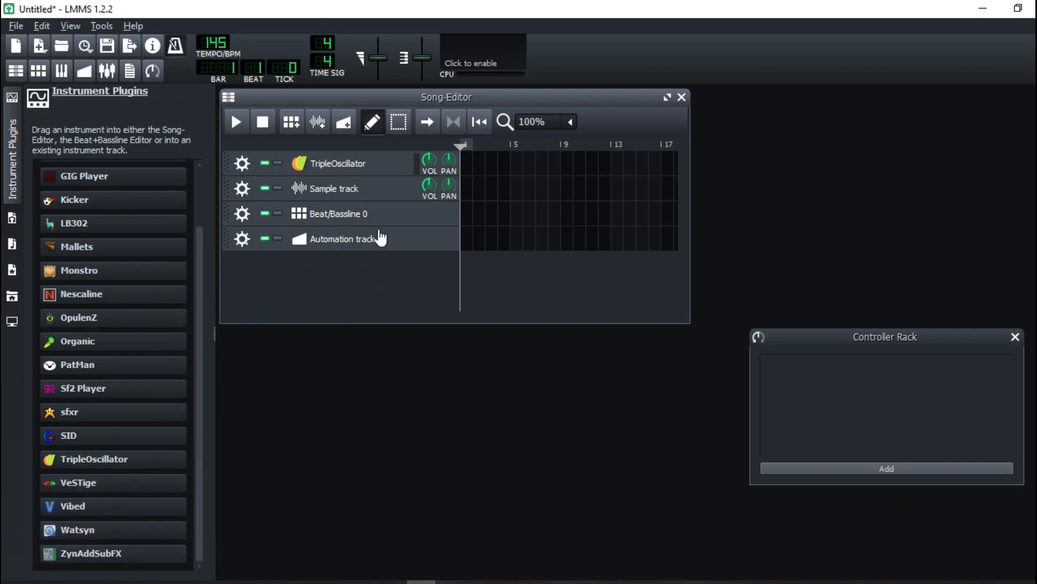
pyautogui.moveTo(381, 238); pyautogui.dragTo(379, 255)
pyautogui.click(352, 271)
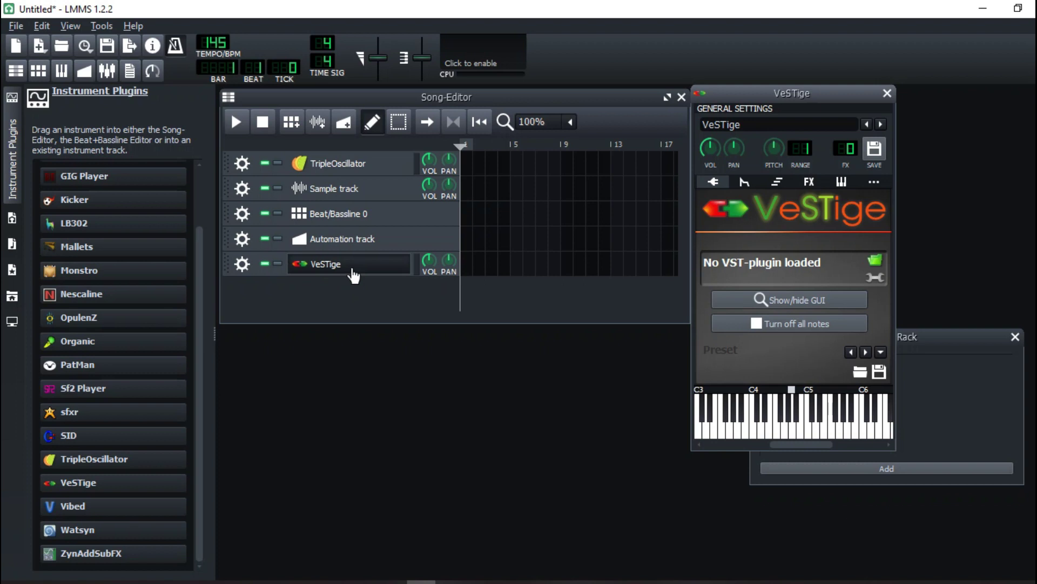
# Step: Open the VST plugin file picker and cancel without loading anything
pyautogui.click(875, 260)
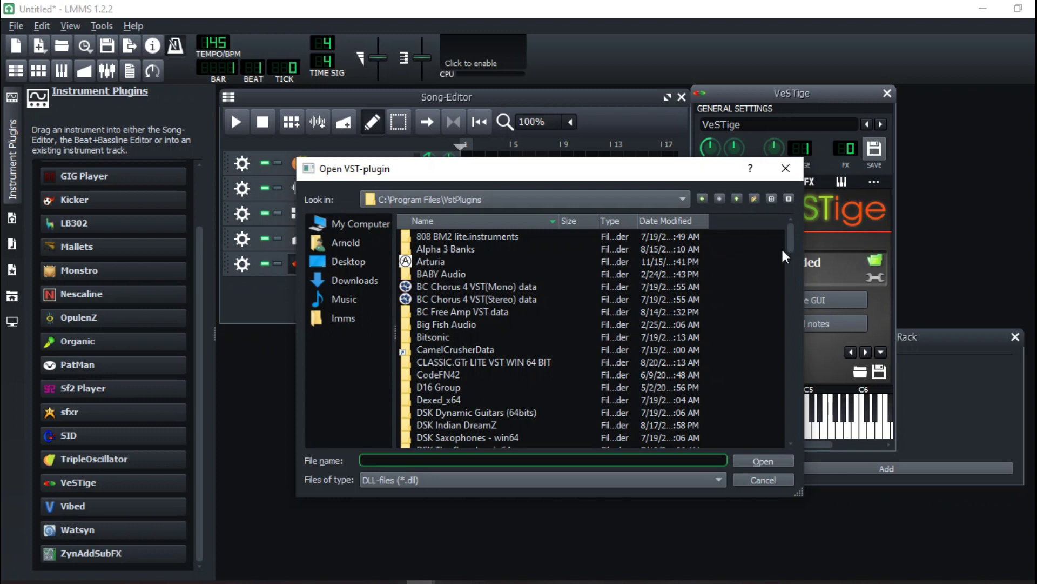
pyautogui.moveTo(789, 227); pyautogui.dragTo(812, 176)
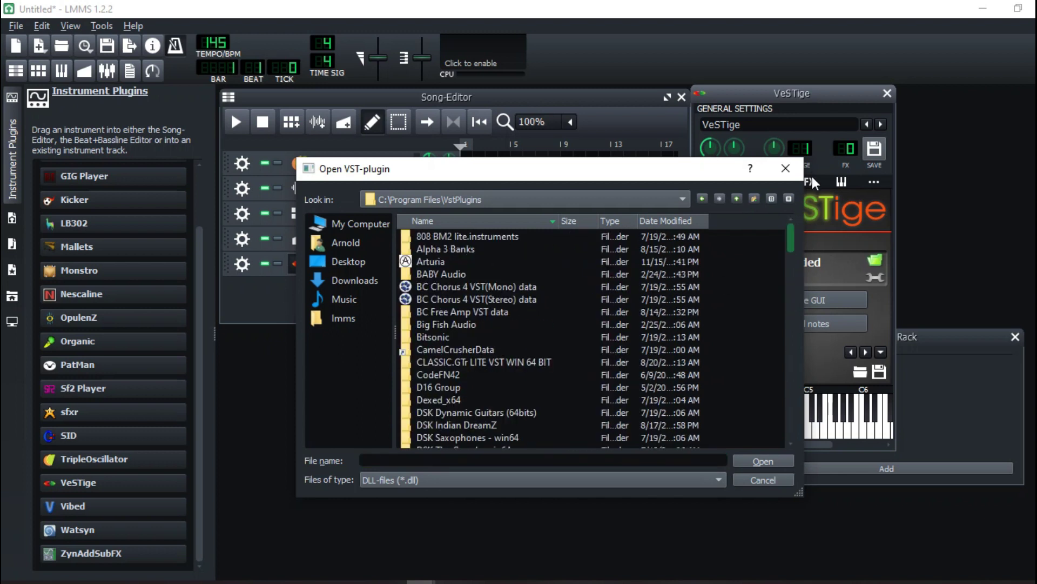
pyautogui.click(796, 170)
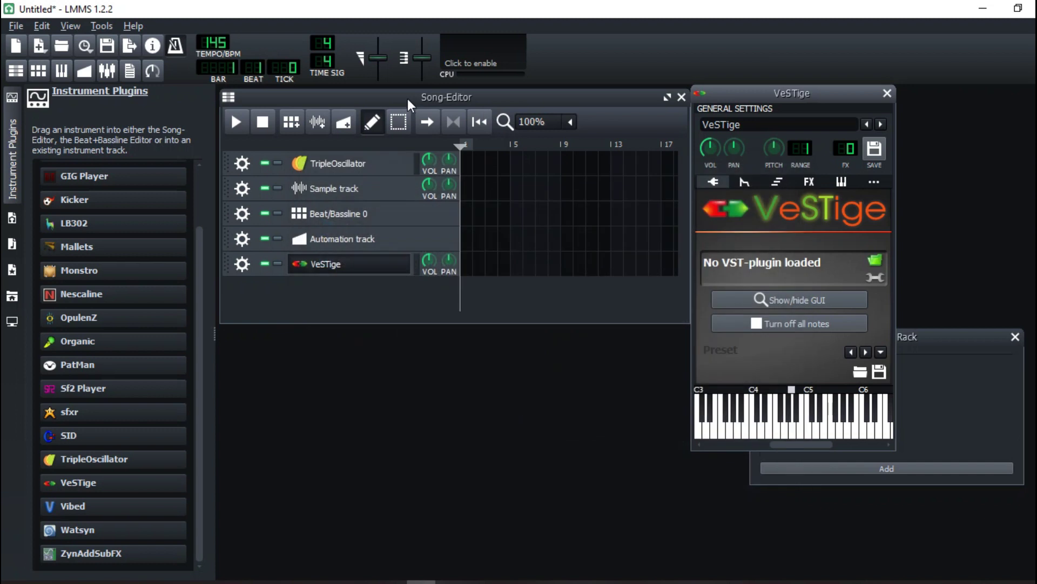
# Step: Check the VST-plugin directory in Settings, then reopen the picker on the VstPlugins folder
pyautogui.click(15, 26)
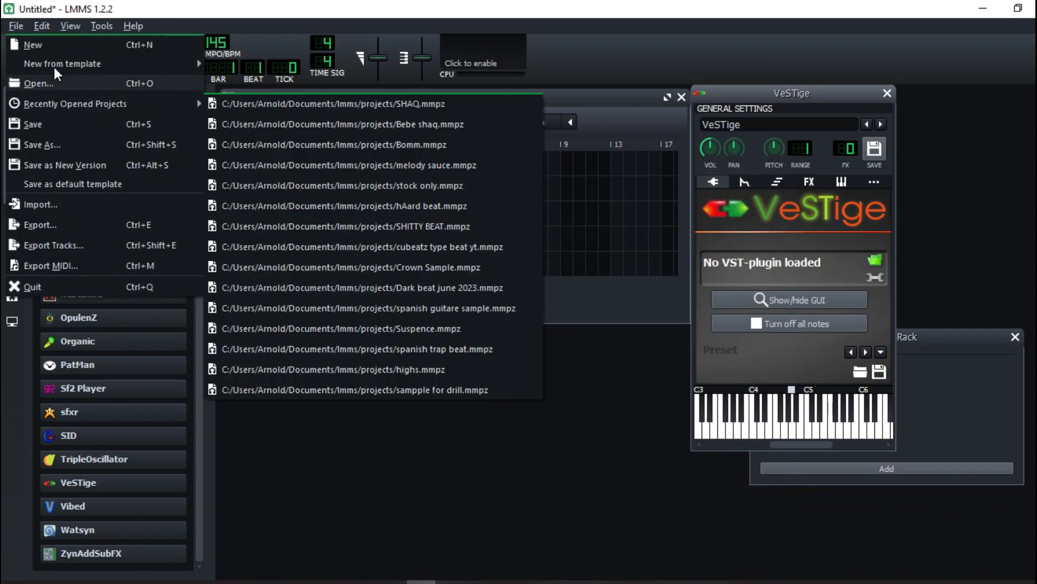
pyautogui.moveTo(39, 31)
pyautogui.click(52, 82)
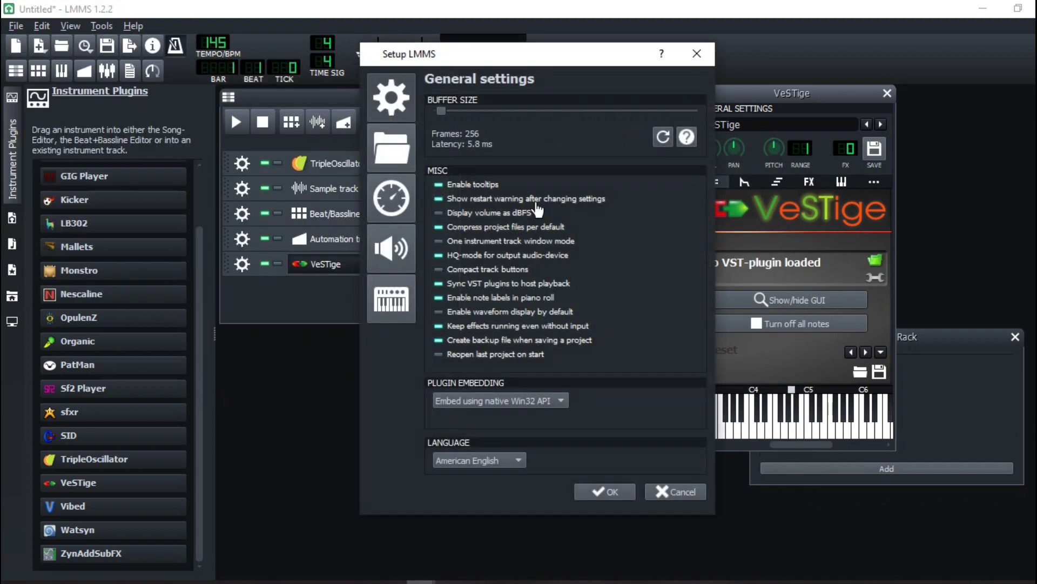
pyautogui.click(409, 141)
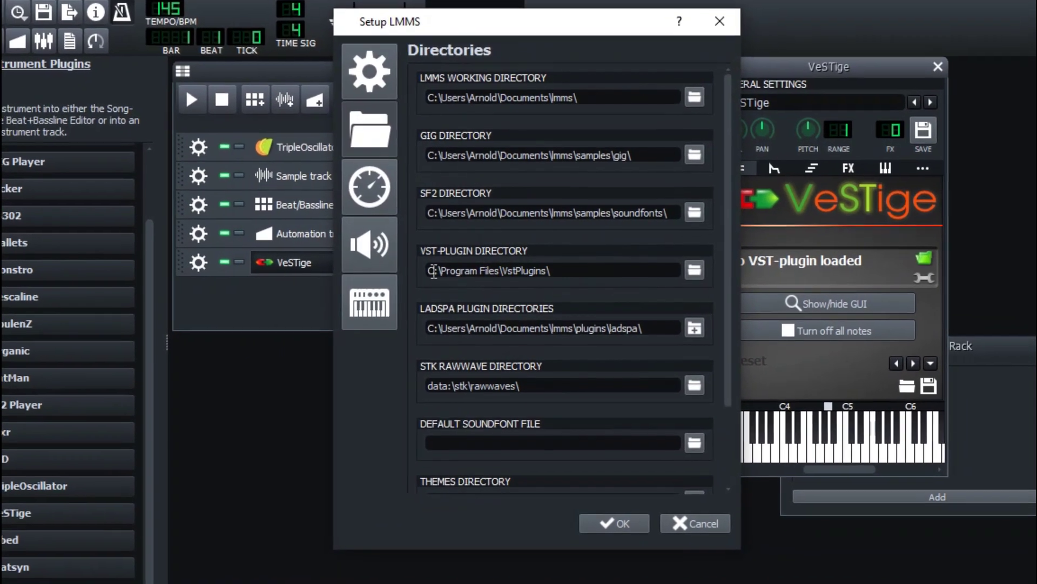
pyautogui.click(501, 271)
pyautogui.click(579, 269)
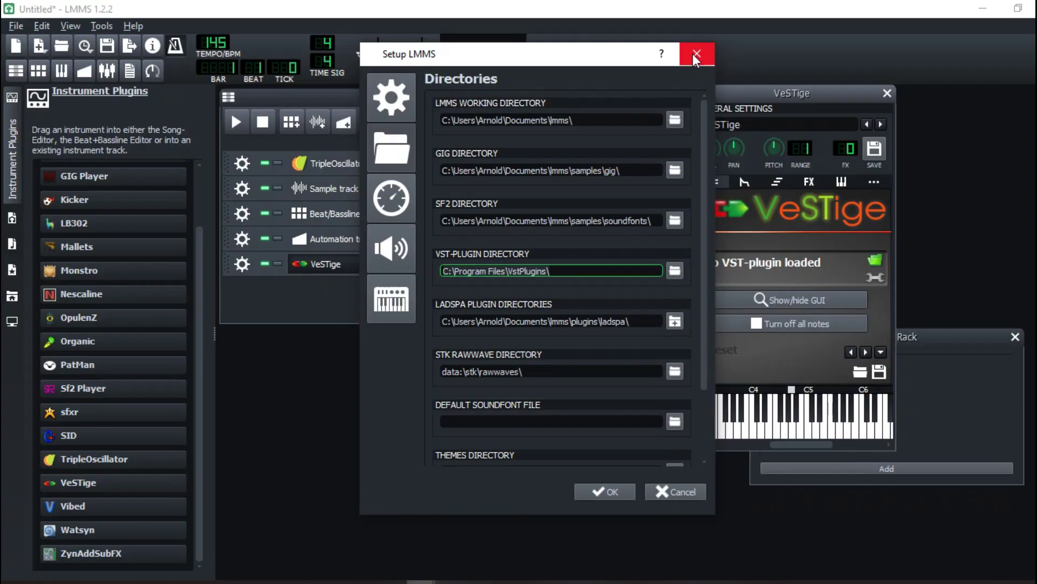
pyautogui.press('Return')
pyautogui.click(875, 260)
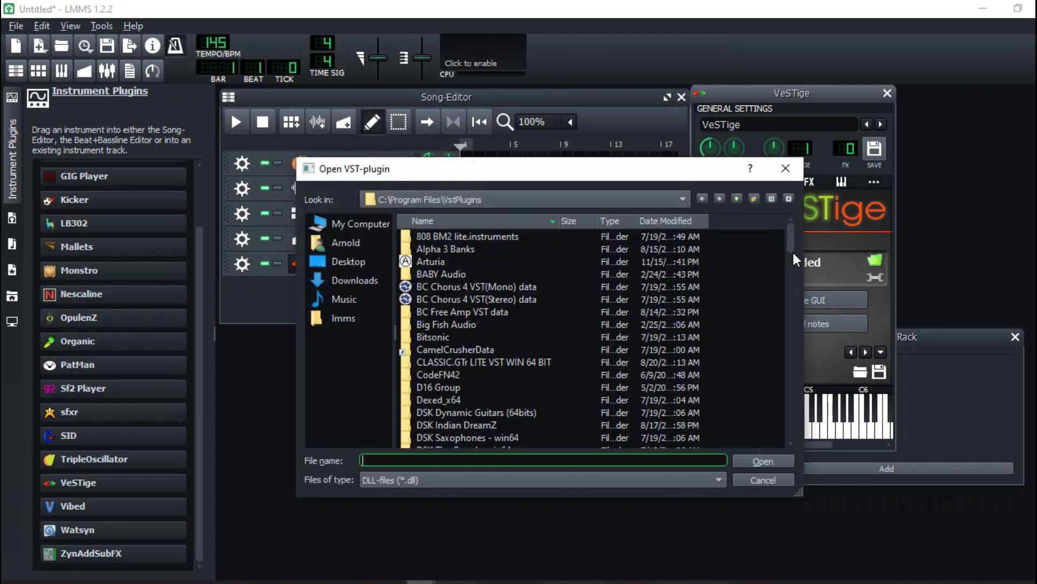
# Step: Scroll through the Open VST-plugin dialog's list and select Effectrix.dll
pyautogui.moveTo(792, 242); pyautogui.dragTo(775, 452)
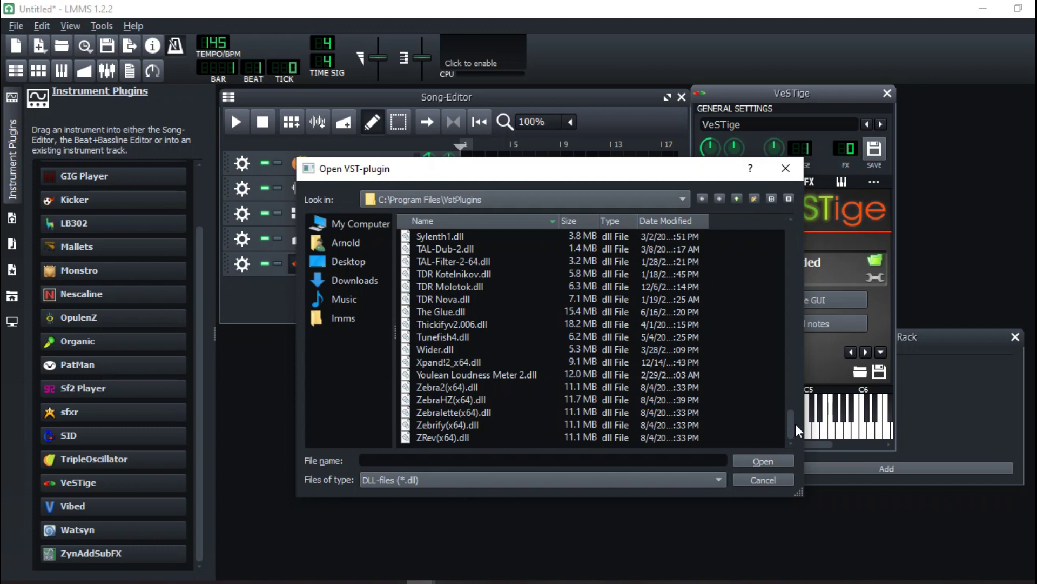
pyautogui.moveTo(793, 426); pyautogui.dragTo(788, 392)
pyautogui.scroll(10, 788, 392)
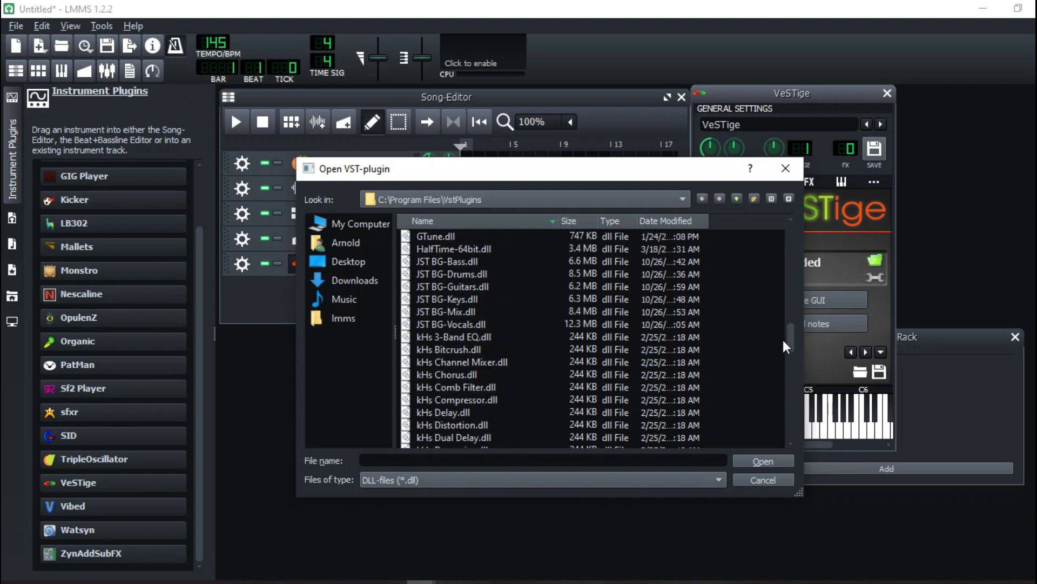
pyautogui.moveTo(793, 340); pyautogui.dragTo(793, 327)
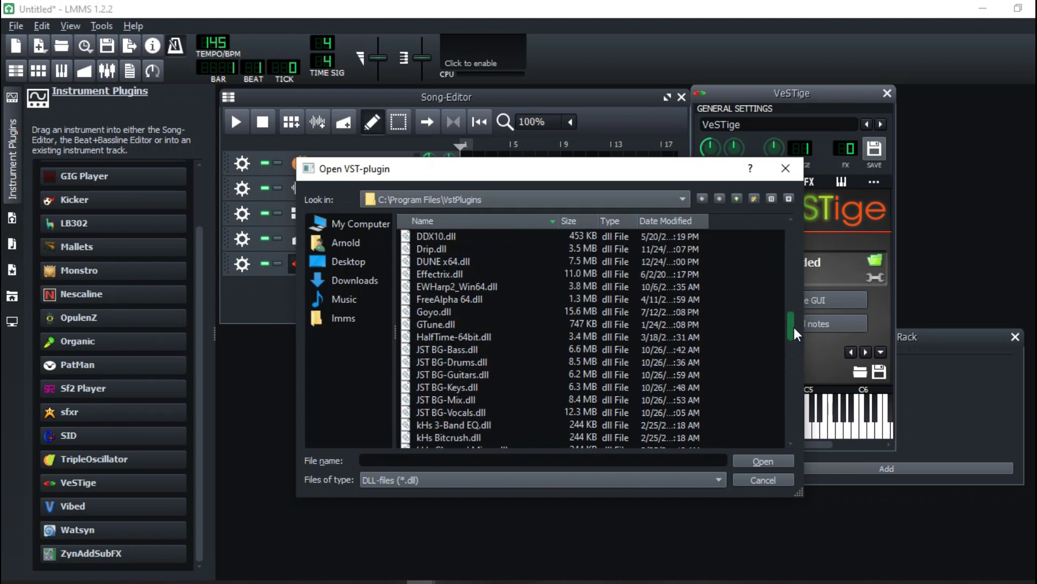
pyautogui.click(451, 274)
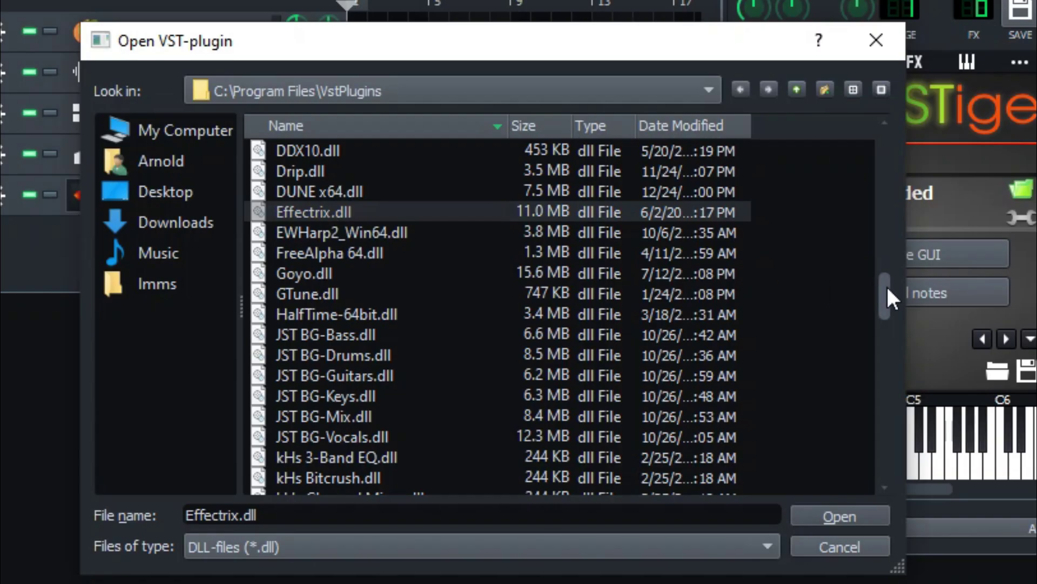
pyautogui.moveTo(888, 288); pyautogui.dragTo(886, 254)
pyautogui.moveTo(884, 248); pyautogui.dragTo(873, 177)
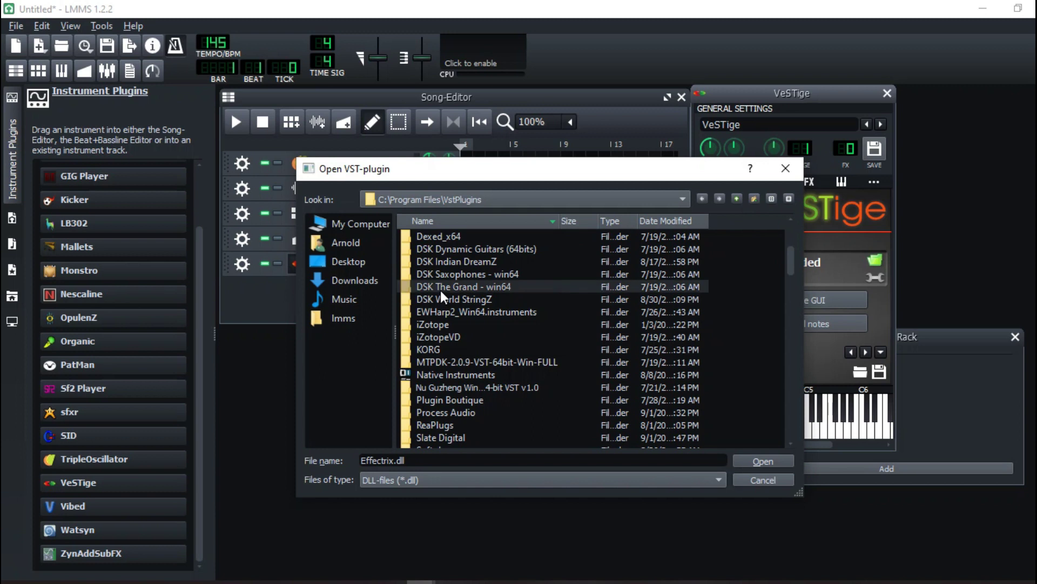
# Step: Jump to the Bitsonic folder and load Keyzone Classic.dll into VeSTige
pyautogui.press('b')
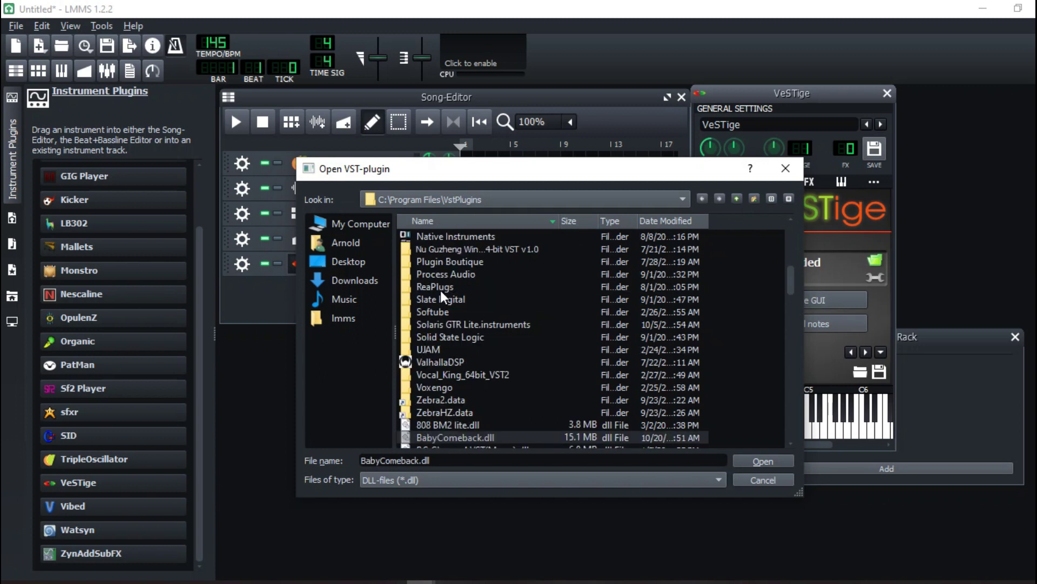
pyautogui.press('Down')
pyautogui.press('b')
pyautogui.press('b')
pyautogui.press('b')
pyautogui.press('b')
pyautogui.press('b')
pyautogui.press('b')
pyautogui.press('b')
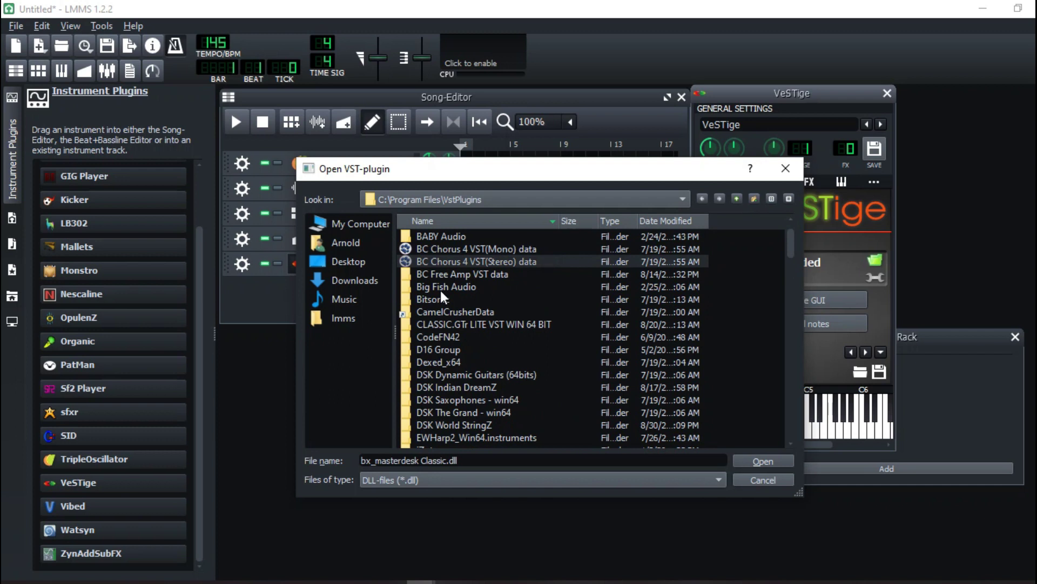
pyautogui.press('b')
pyautogui.press('b')
pyautogui.press('b')
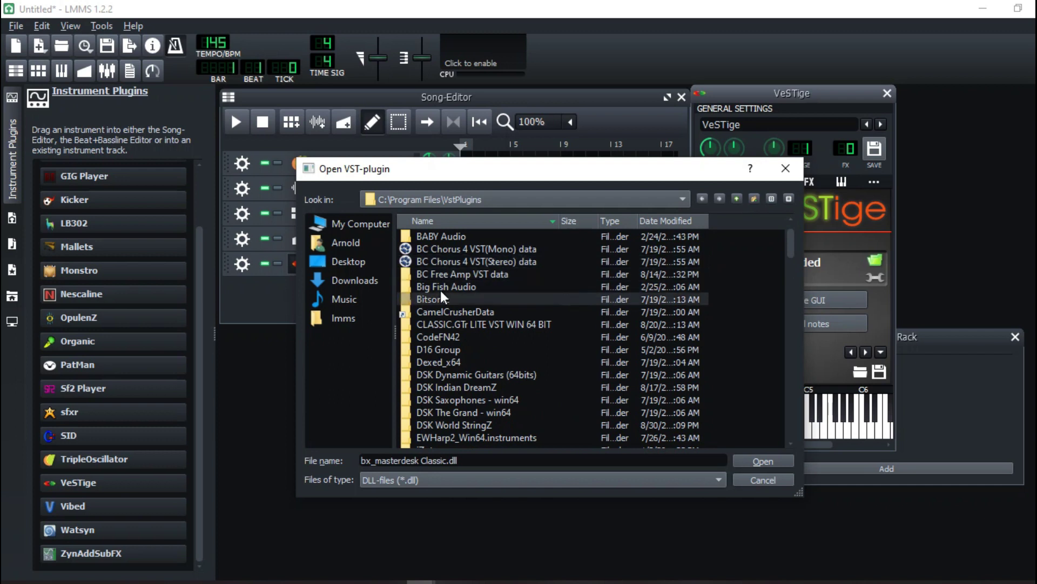
pyautogui.press('Return')
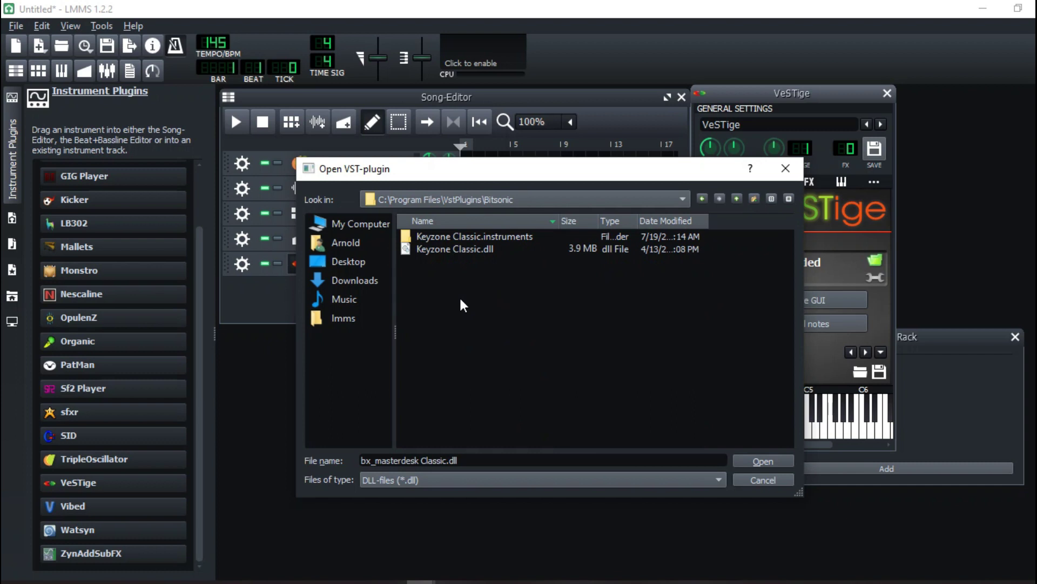
pyautogui.doubleClick(462, 251)
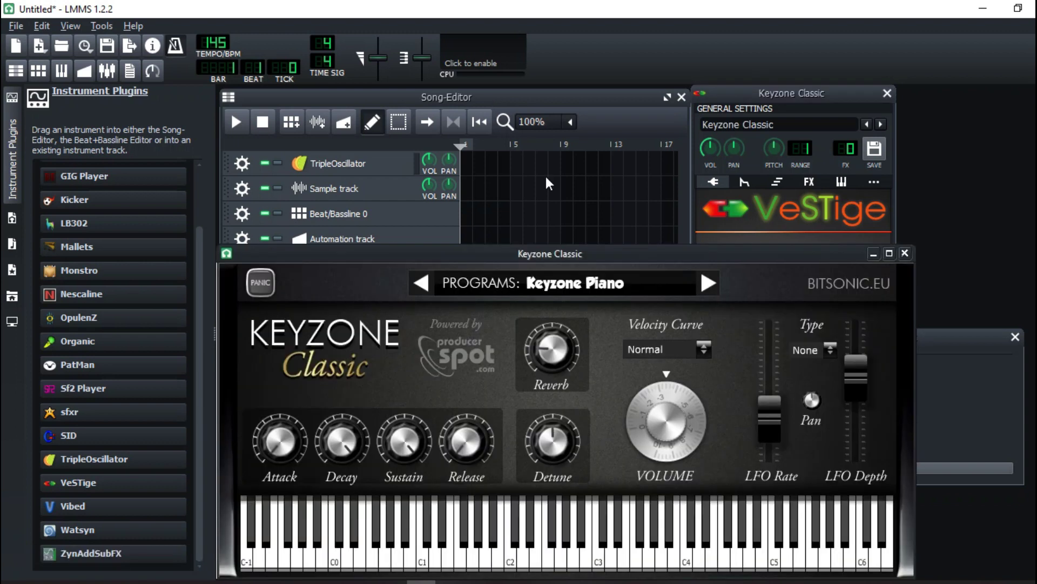
# Step: Close the Keyzone Classic window and load DSK Dynamic Guitars.dll into VeSTige instead
pyautogui.moveTo(645, 201); pyautogui.dragTo(636, 144)
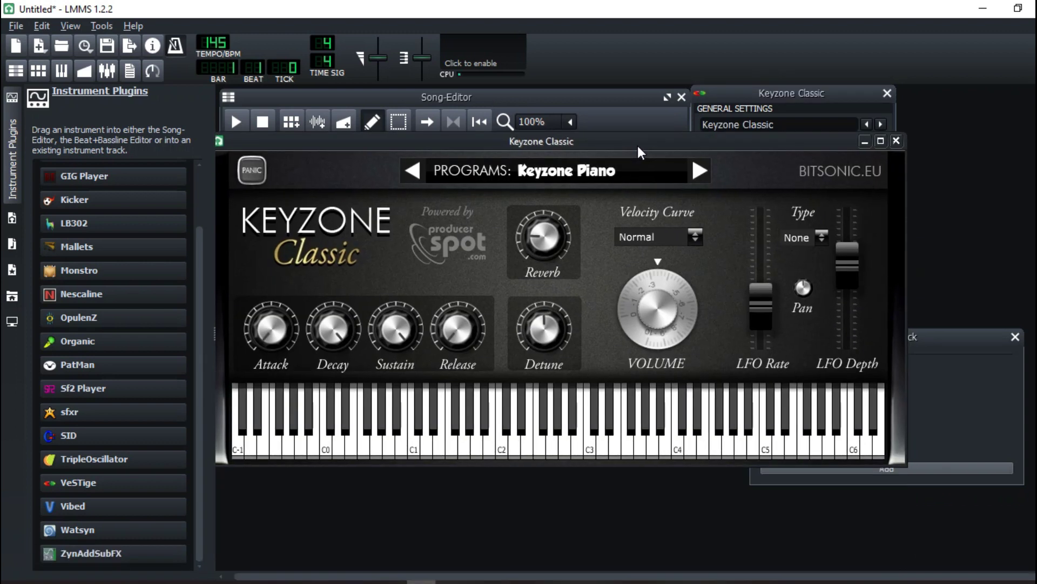
pyautogui.click(897, 141)
pyautogui.click(873, 261)
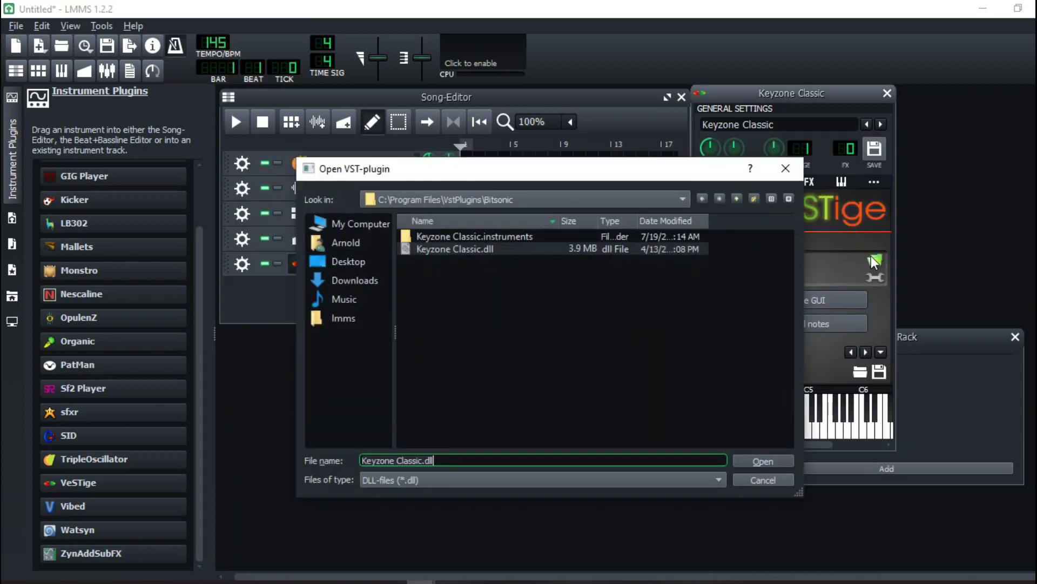
pyautogui.click(736, 198)
pyautogui.doubleClick(507, 412)
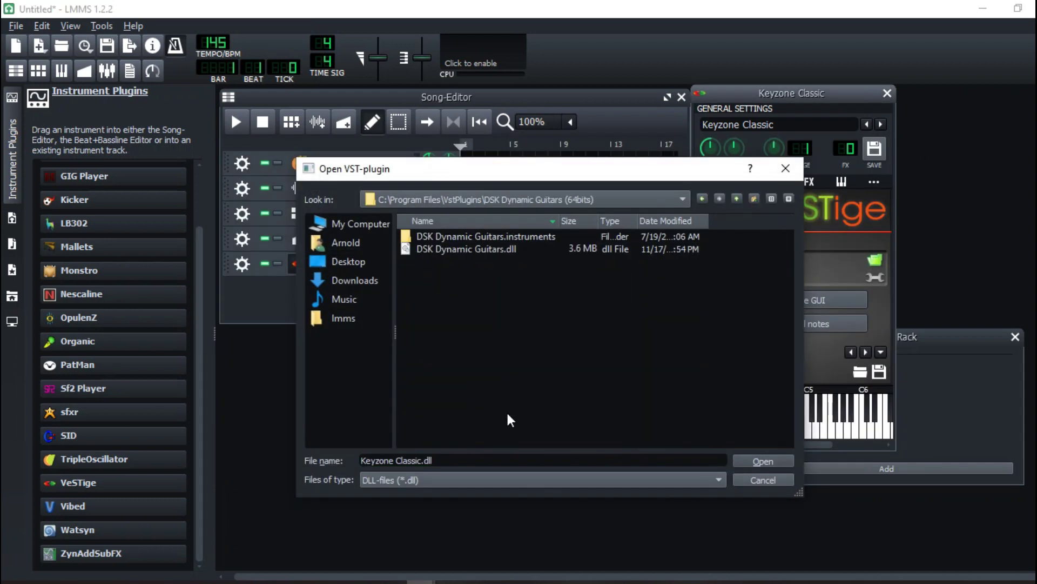
pyautogui.doubleClick(452, 249)
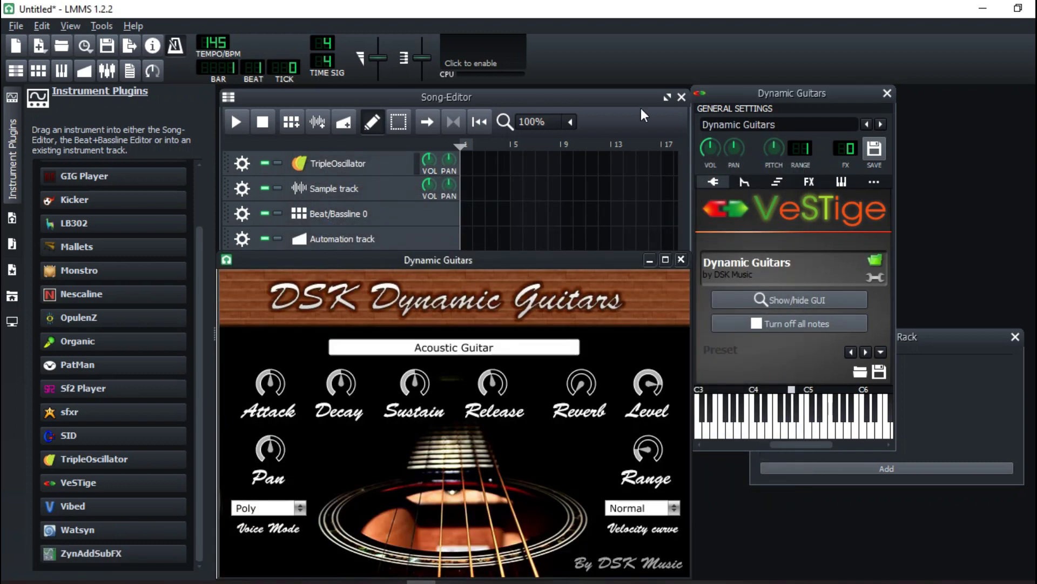
# Step: Close the Dynamic Guitars windows and remove its track from the song
pyautogui.moveTo(554, 261); pyautogui.dragTo(657, 109)
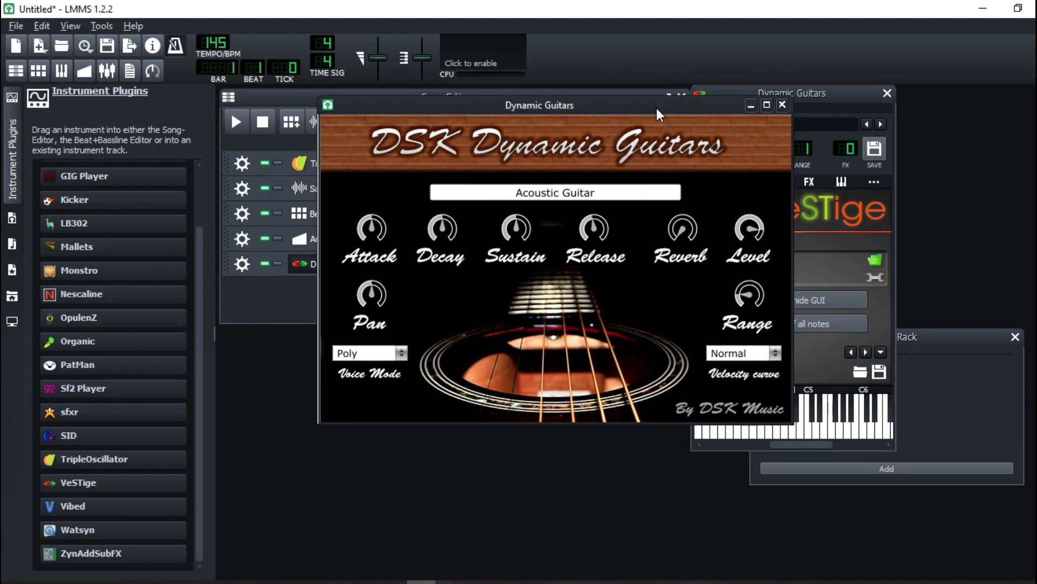
pyautogui.click(784, 103)
pyautogui.click(887, 95)
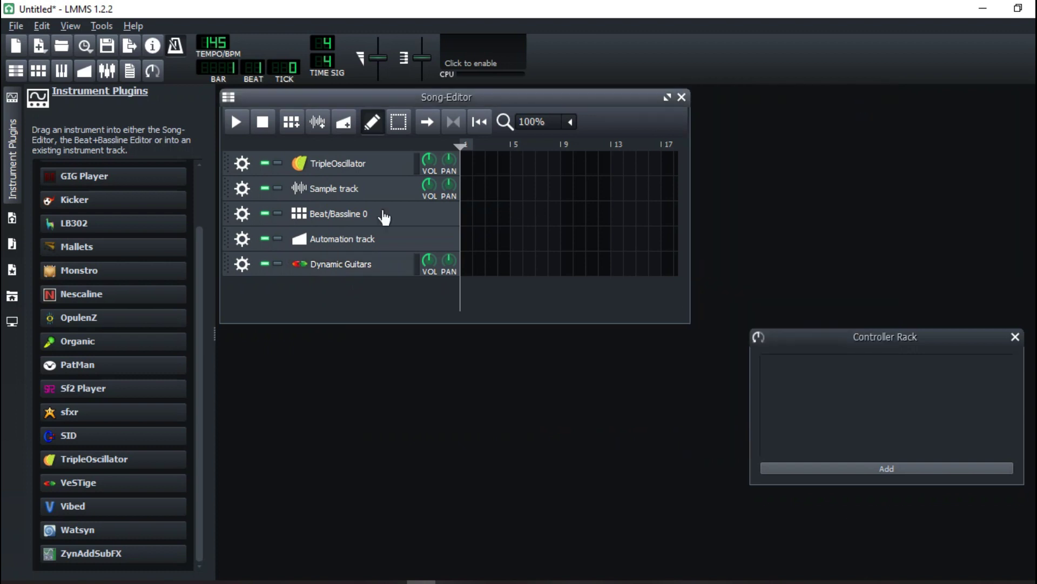
pyautogui.click(241, 266)
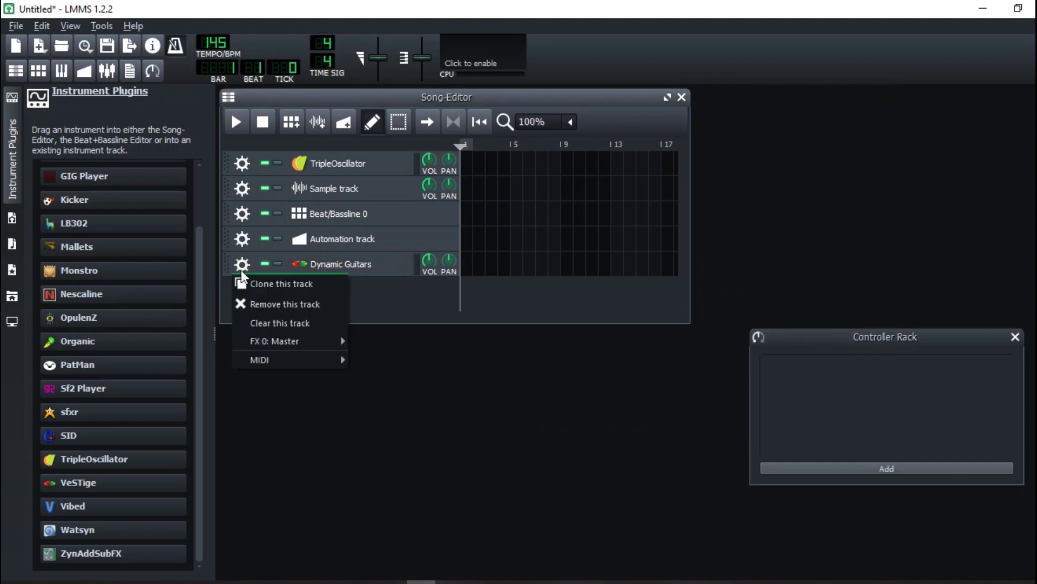
pyautogui.click(247, 304)
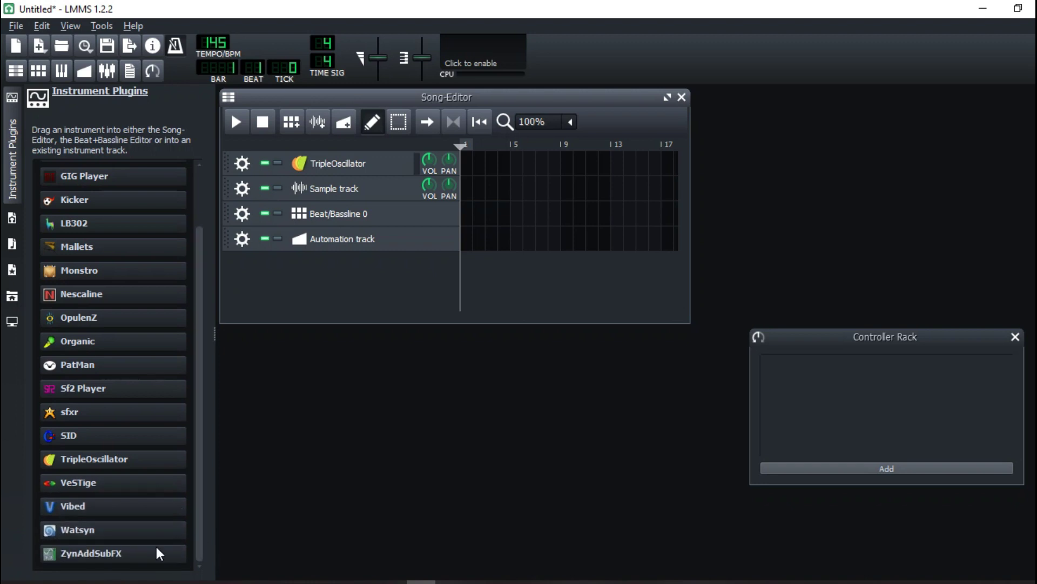
# Step: Add a ZynAddSubFX track and bring up its full plugin interface
pyautogui.moveTo(109, 557); pyautogui.dragTo(361, 296)
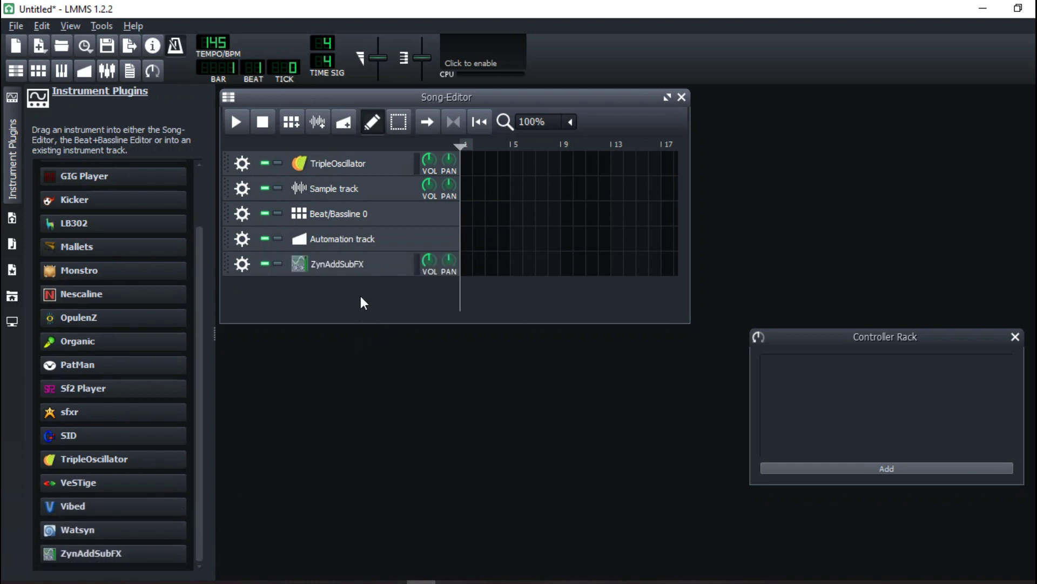
pyautogui.click(359, 265)
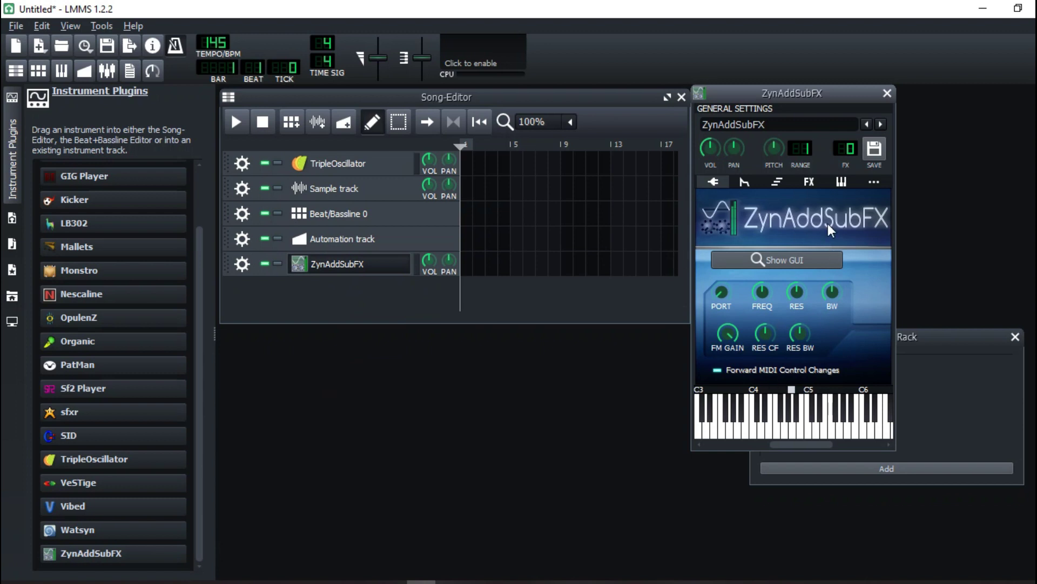
pyautogui.click(748, 184)
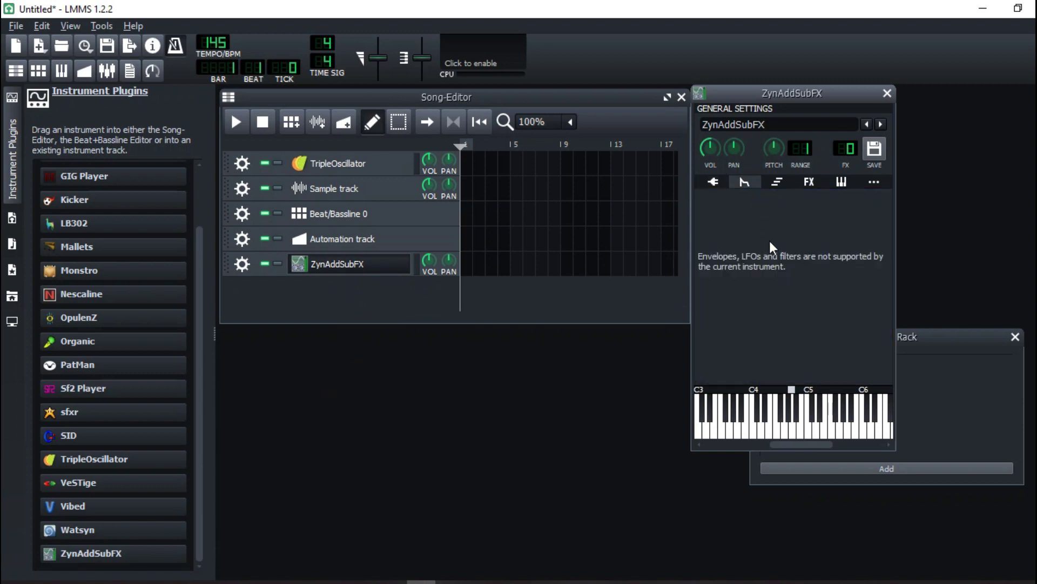
pyautogui.click(713, 183)
pyautogui.click(793, 258)
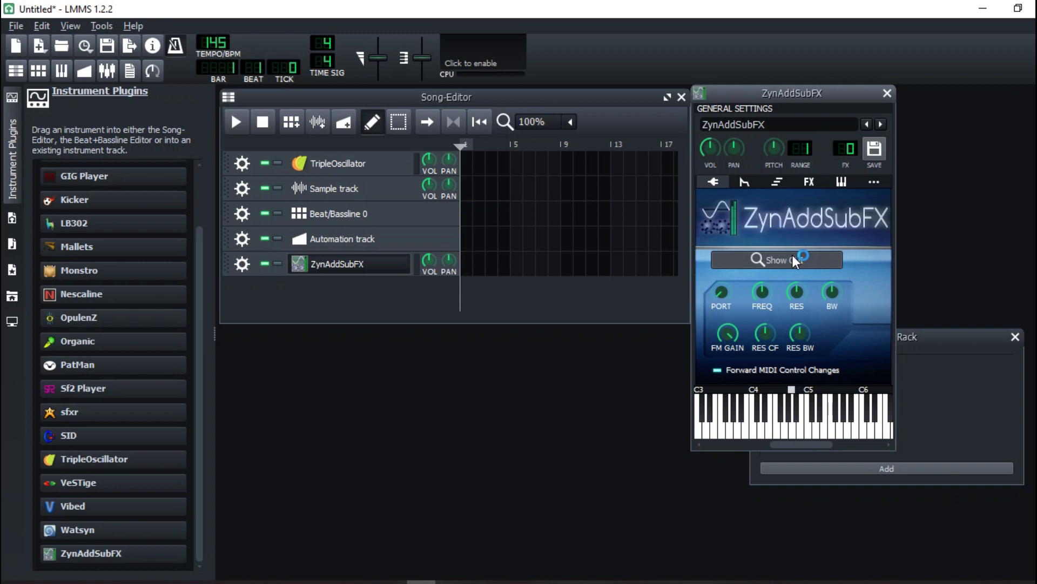
pyautogui.moveTo(219, 70); pyautogui.dragTo(479, 25)
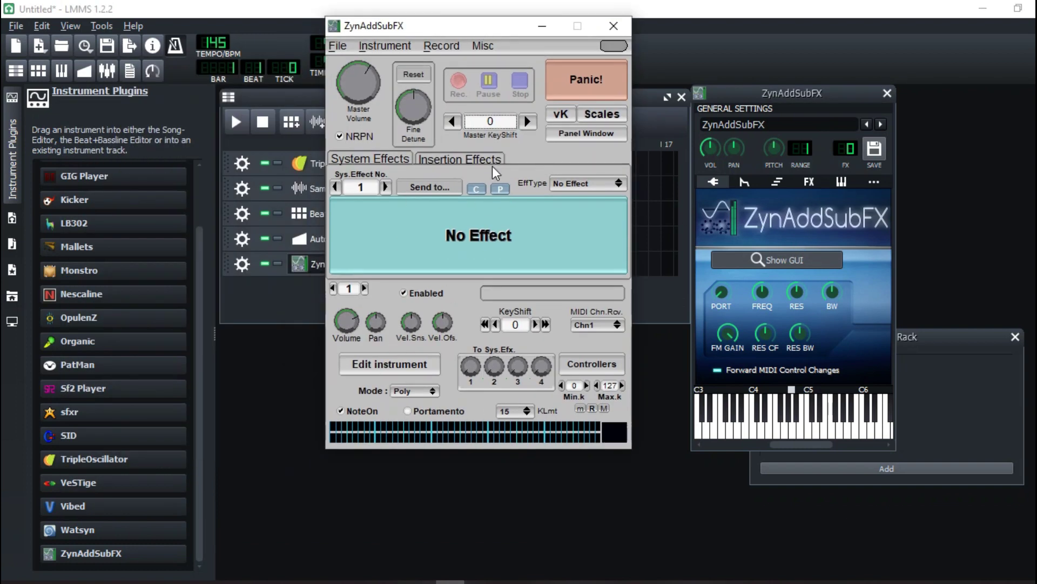
# Step: Close the ZynAddSubFX windows, remove its track, and hide the instrument plugins panel
pyautogui.click(617, 31)
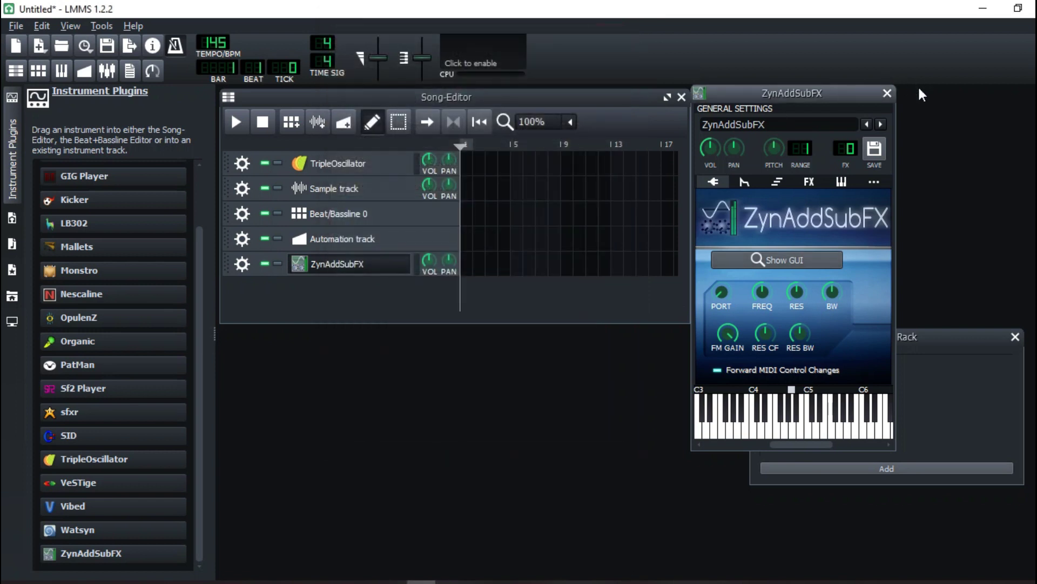
pyautogui.click(887, 93)
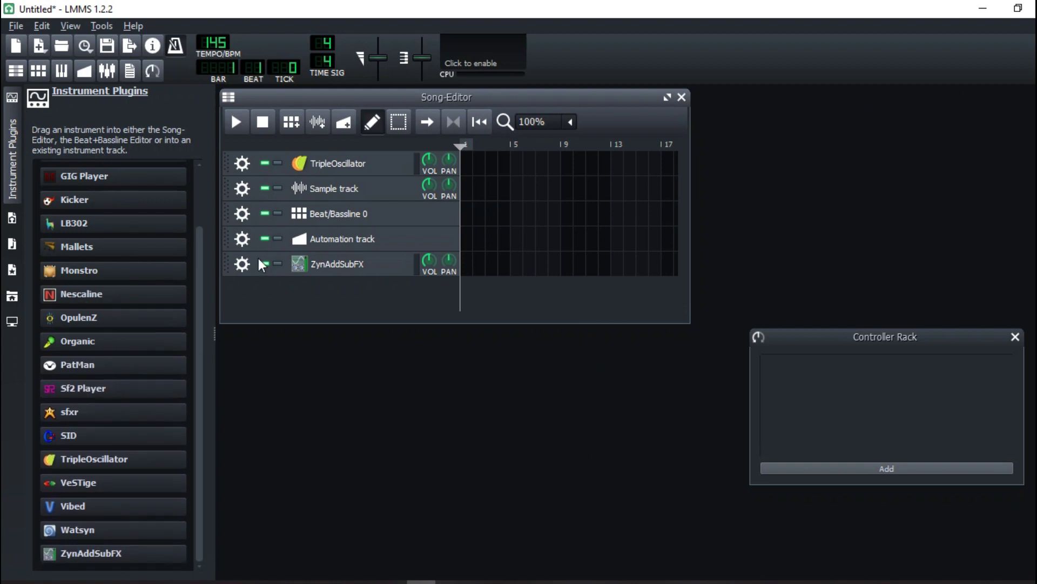
pyautogui.click(238, 263)
pyautogui.click(267, 311)
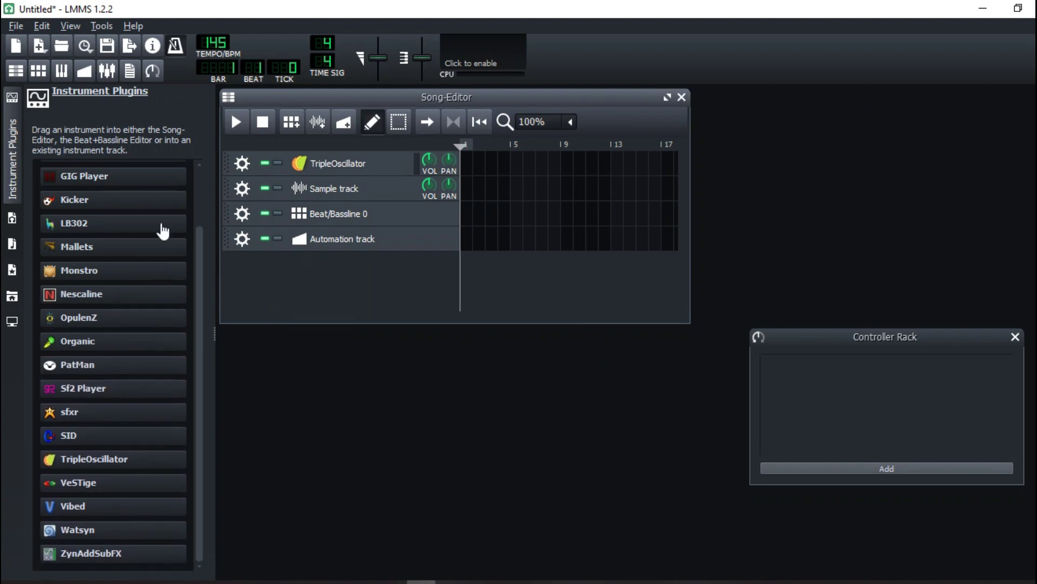
pyautogui.click(13, 126)
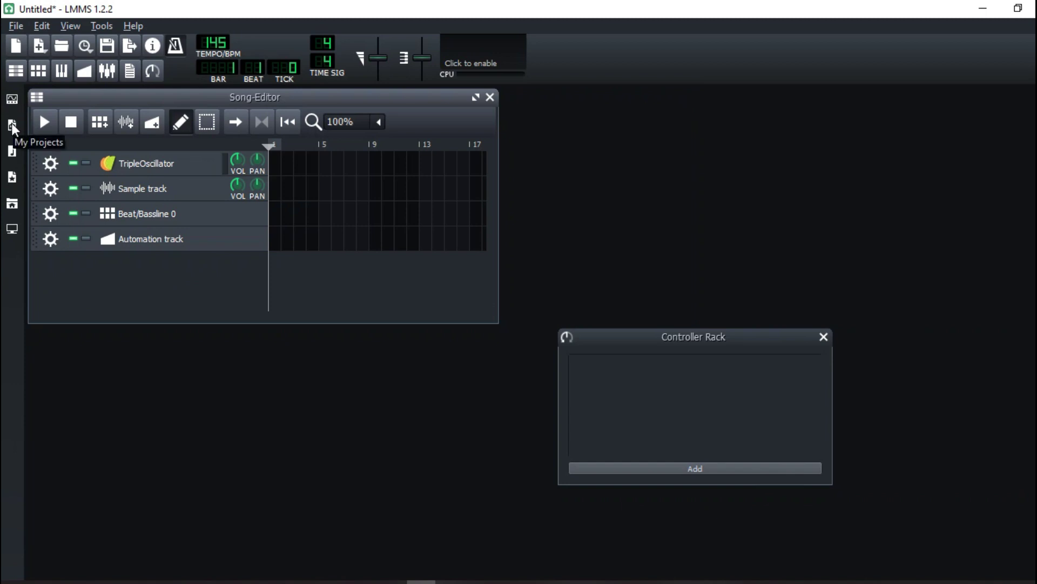
# Step: Open the Azul sample project from My Projects, discarding unsaved changes
pyautogui.click(12, 123)
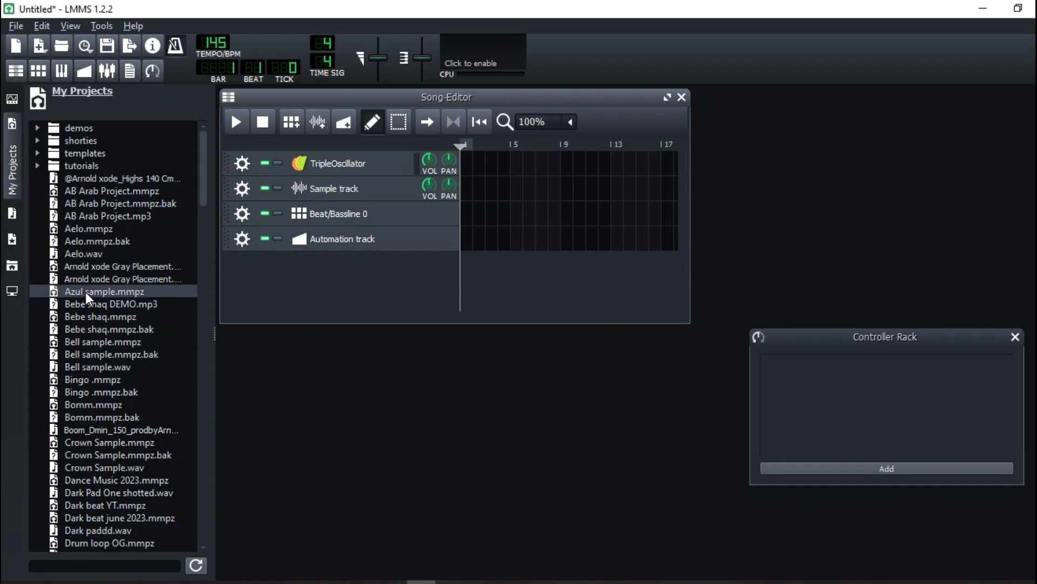
pyautogui.doubleClick(103, 291)
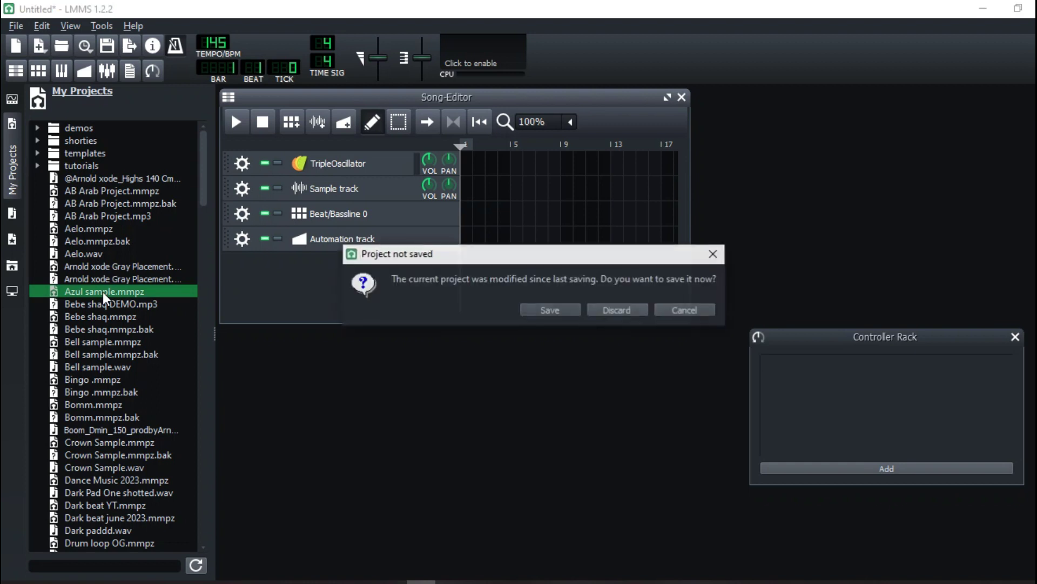
pyautogui.click(632, 307)
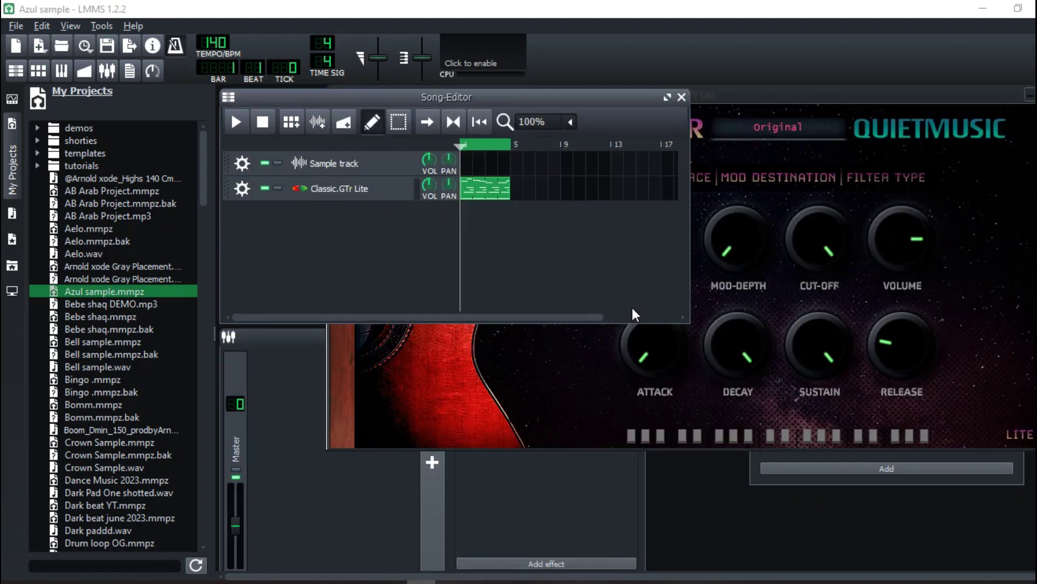
# Step: Play the Classic.GTr Lite guitar pattern, then start a new project with demos expanded
pyautogui.doubleClick(485, 197)
pyautogui.press('space')
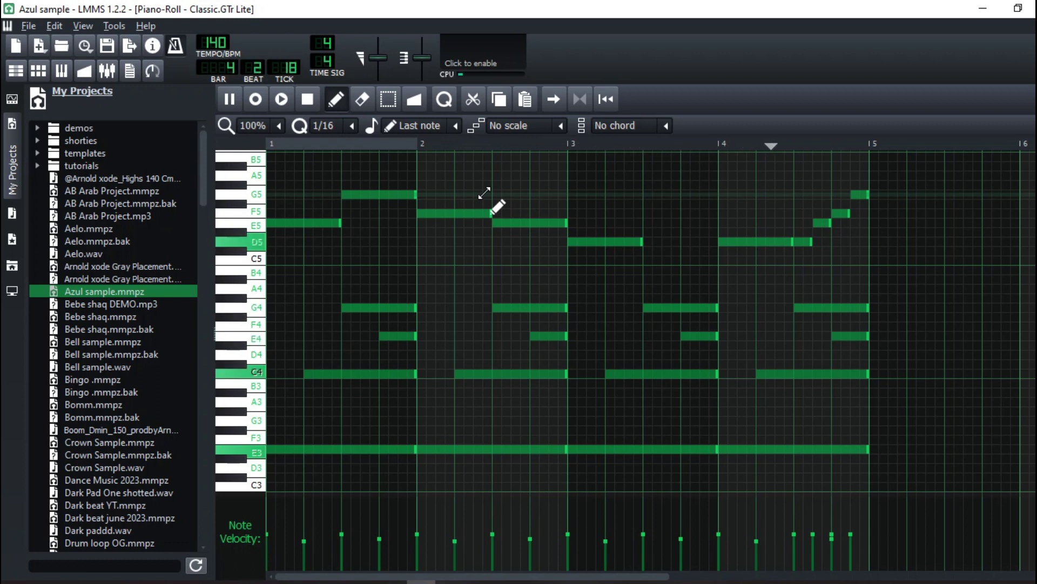
pyautogui.press('space')
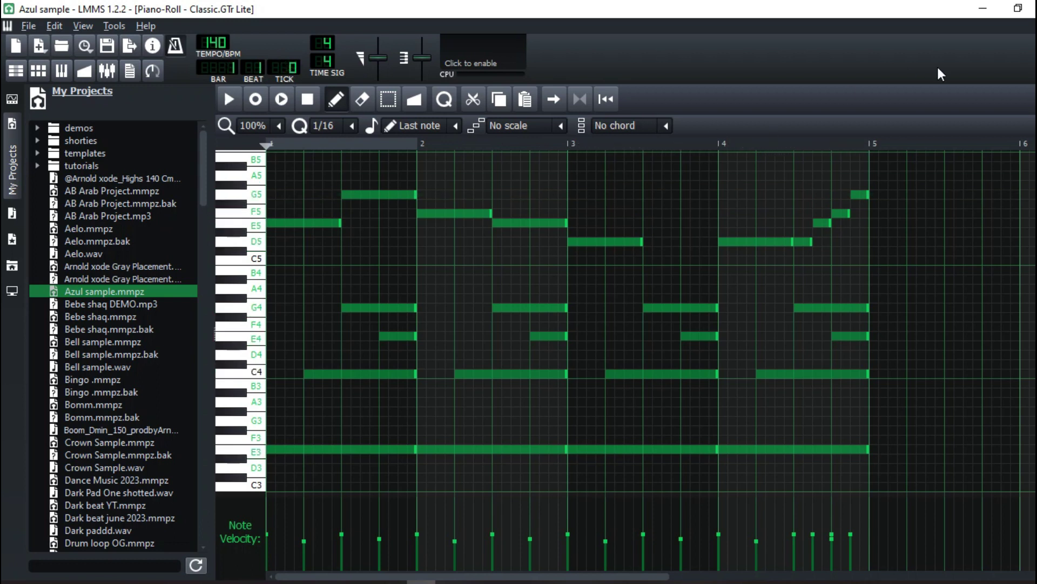
pyautogui.hotkey('ctrl', 'n')
pyautogui.click(37, 129)
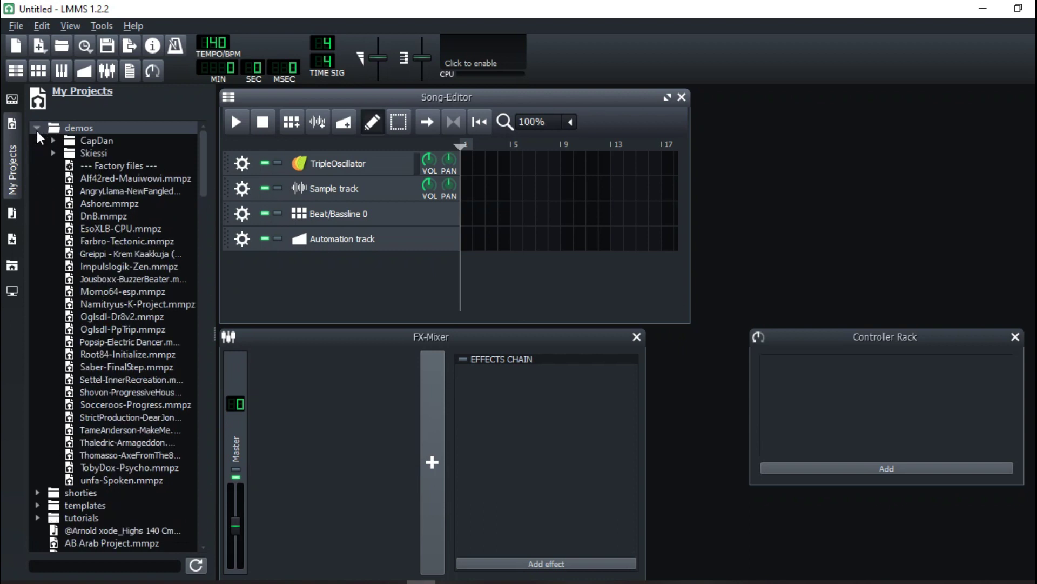
# Step: Peek into the shorties and tutorials folders, then open the DnB demo project
pyautogui.click(37, 129)
pyautogui.click(39, 143)
pyautogui.click(38, 143)
pyautogui.click(38, 164)
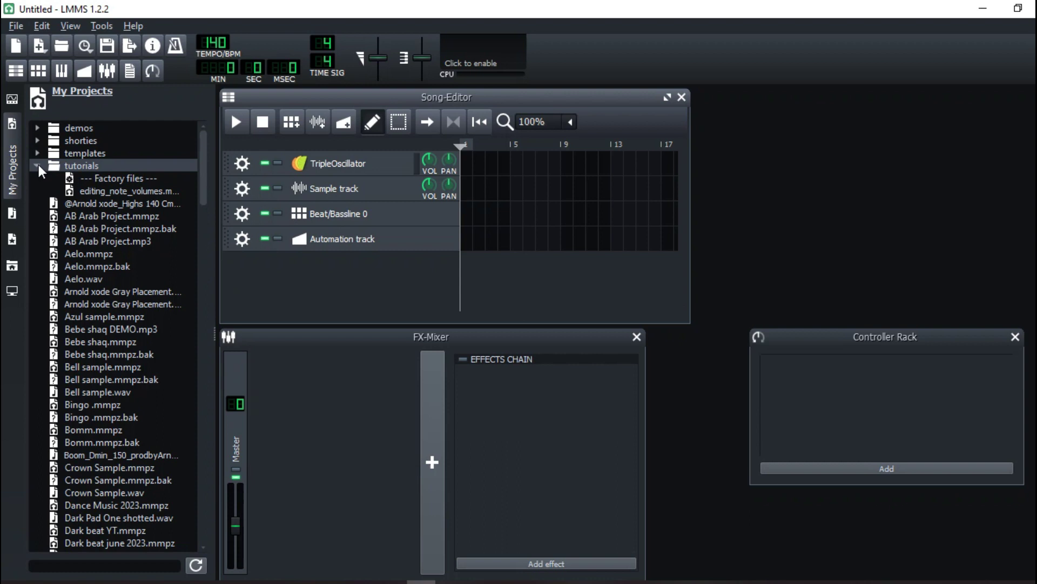
pyautogui.click(37, 164)
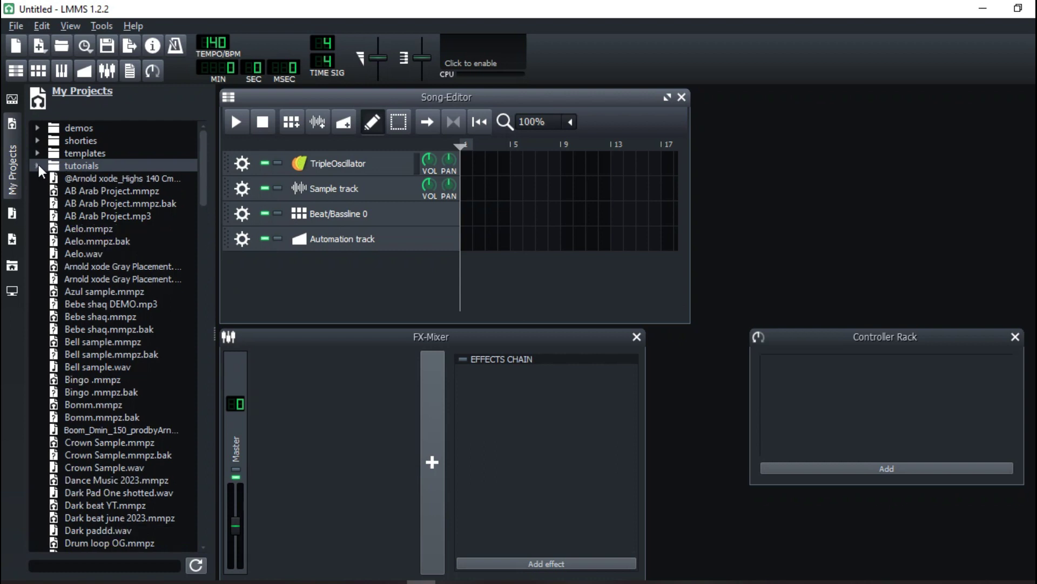
pyautogui.click(36, 131)
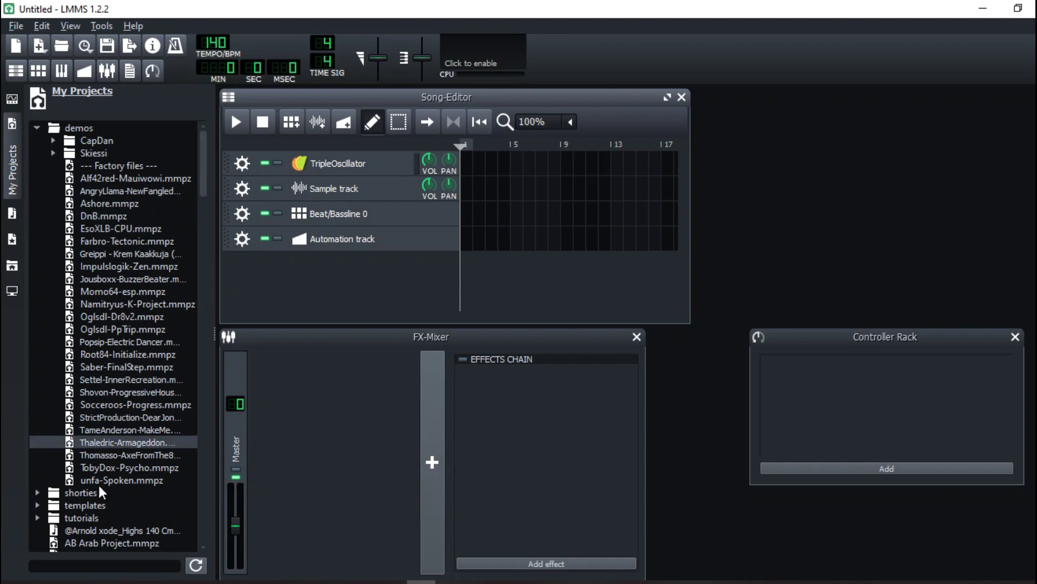
pyautogui.doubleClick(134, 215)
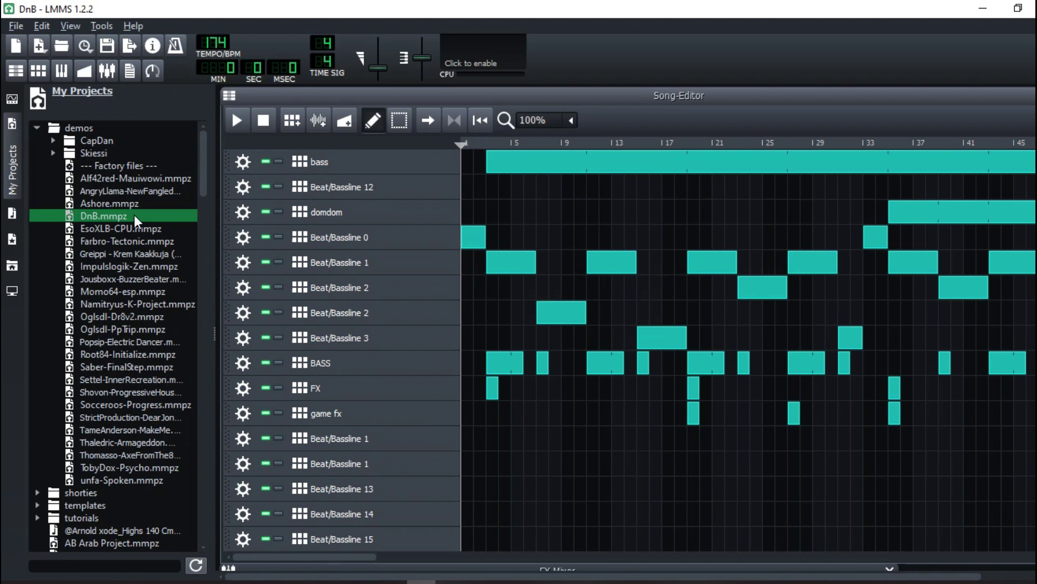
# Step: Play and stop the DnB song, then hide the projects browser
pyautogui.press('space')
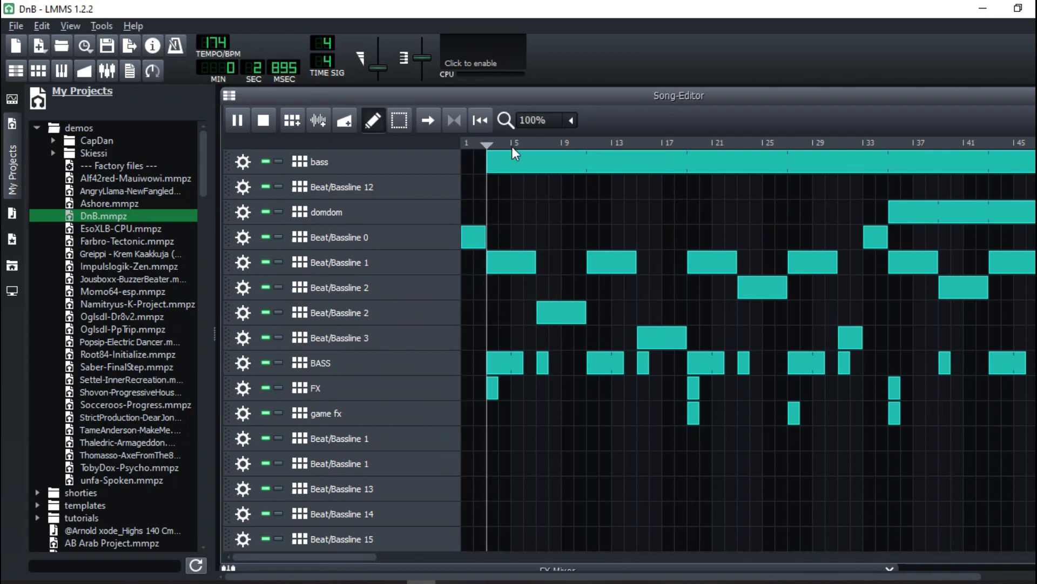
pyautogui.click(264, 121)
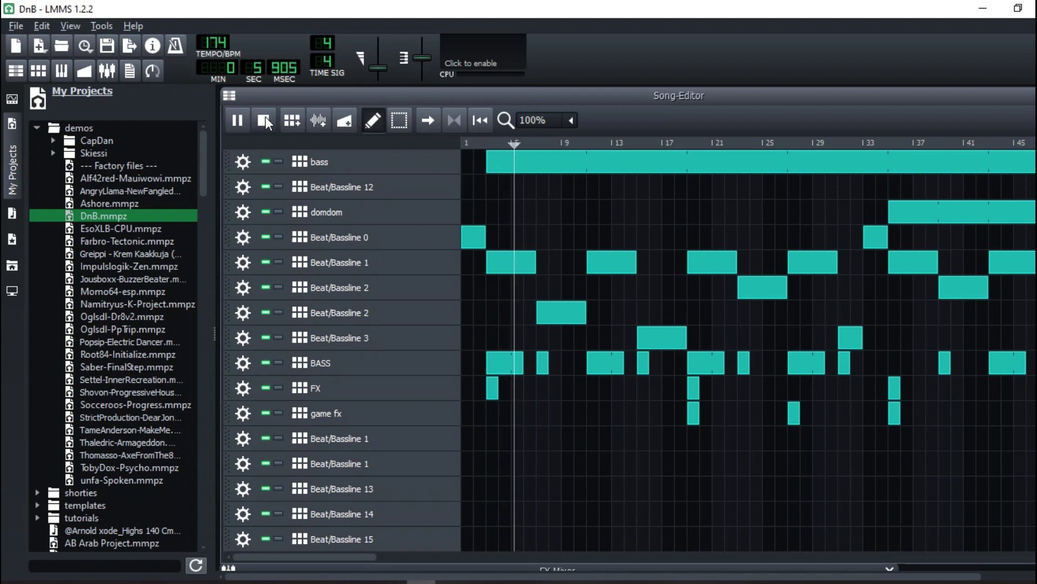
pyautogui.click(11, 144)
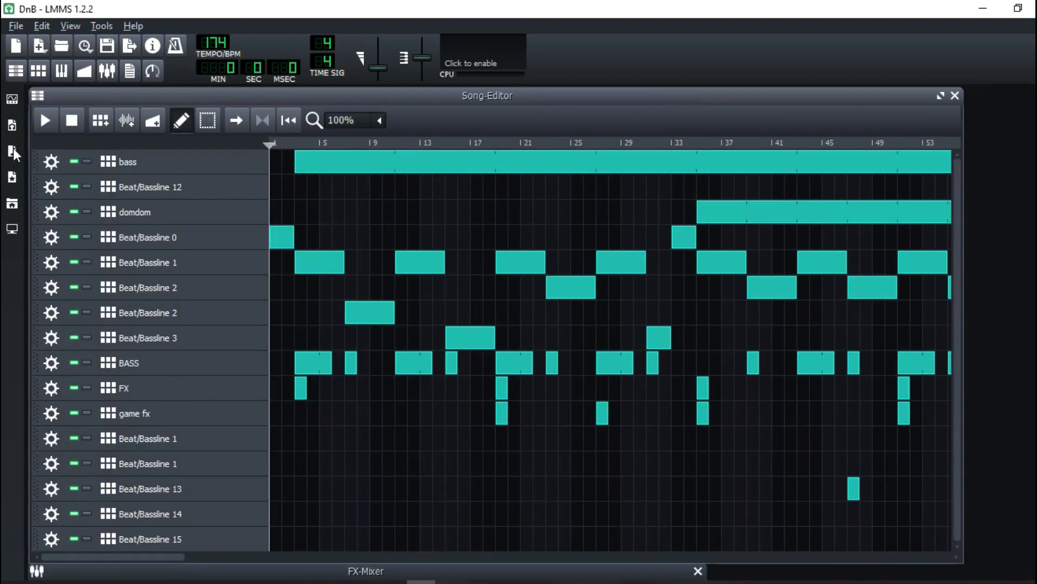
# Step: Create a new project via File > New and show the My Samples browser
pyautogui.click(18, 39)
pyautogui.click(13, 145)
pyautogui.click(13, 145)
pyautogui.click(13, 145)
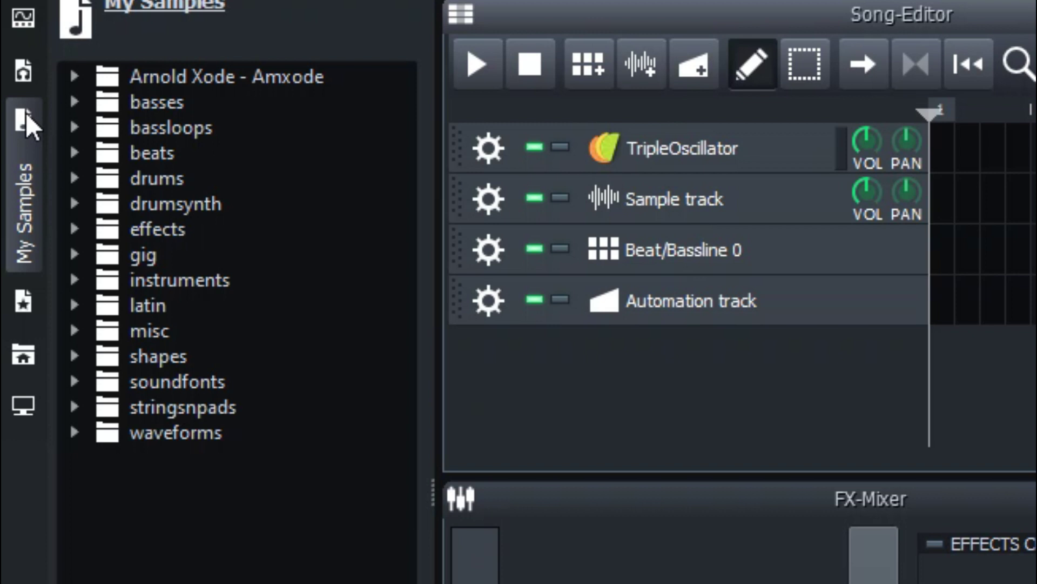
# Step: Preview bass01.ogg, tb303_01.ogg and techno_synth03.ogg from the basses and bassloops folders
pyautogui.click(218, 76)
pyautogui.doubleClick(219, 76)
pyautogui.doubleClick(218, 76)
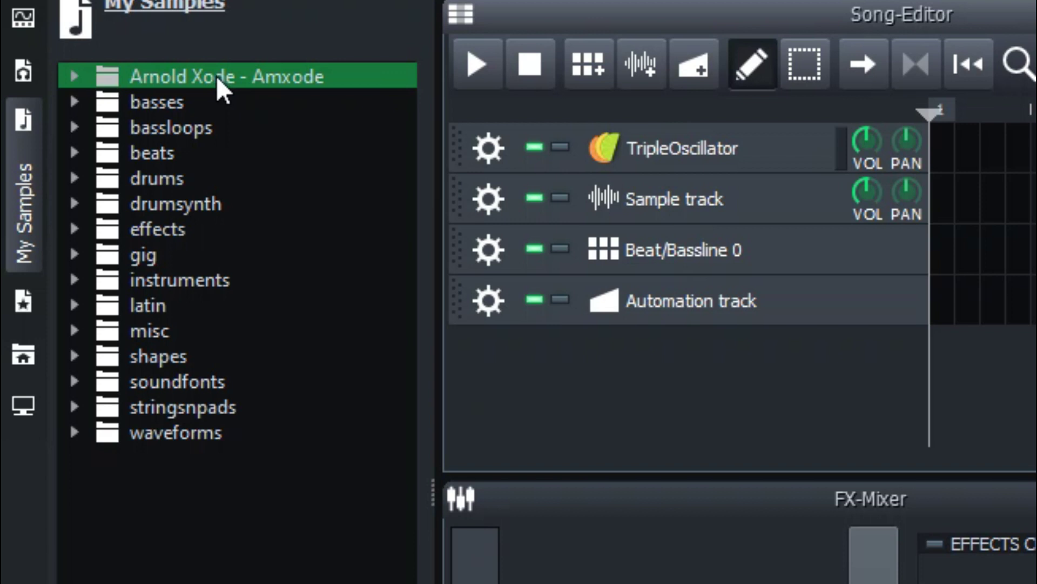
pyautogui.doubleClick(138, 106)
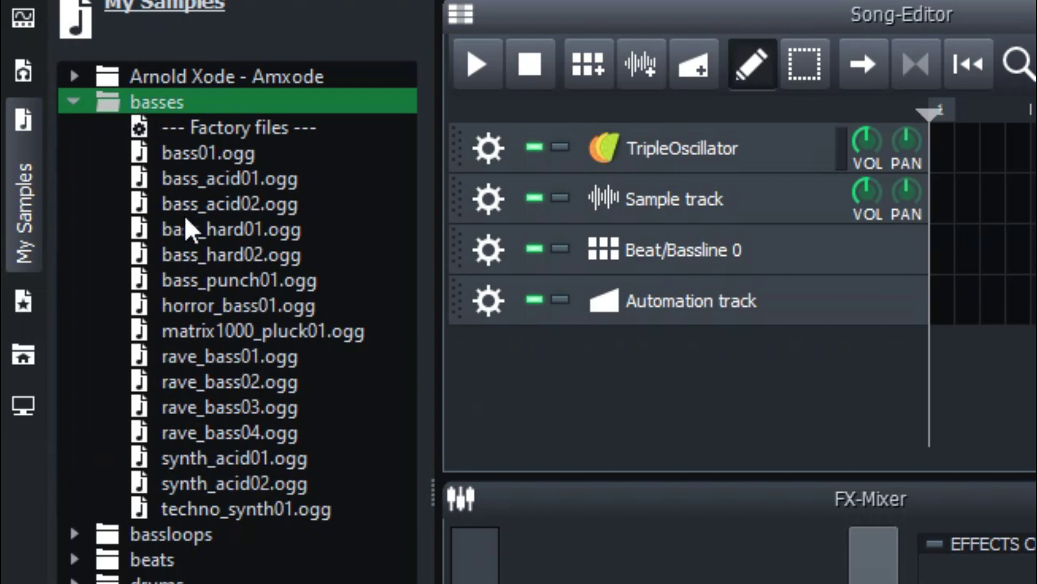
pyautogui.click(191, 160)
pyautogui.click(74, 102)
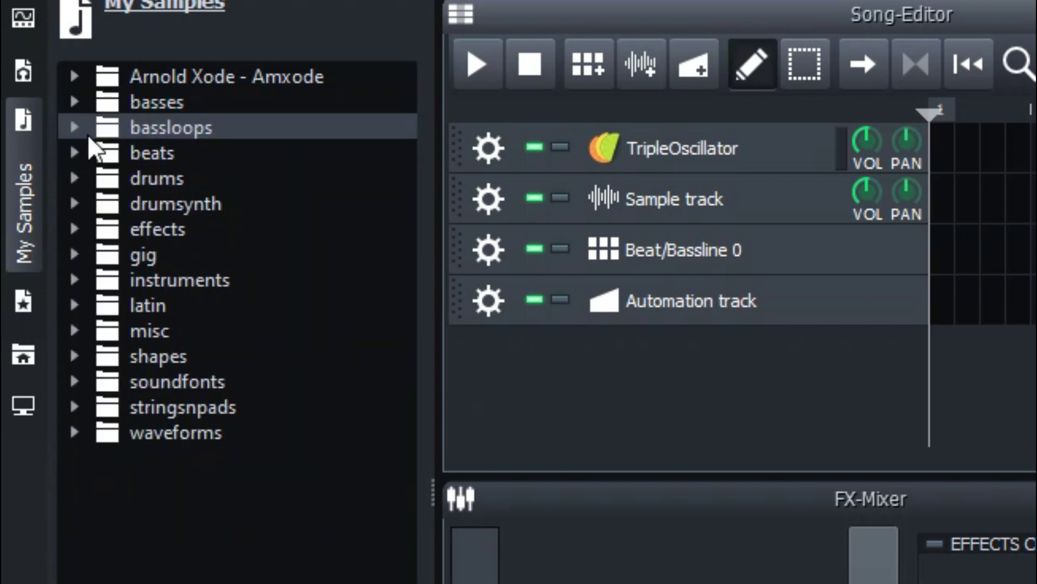
pyautogui.click(87, 134)
pyautogui.click(220, 257)
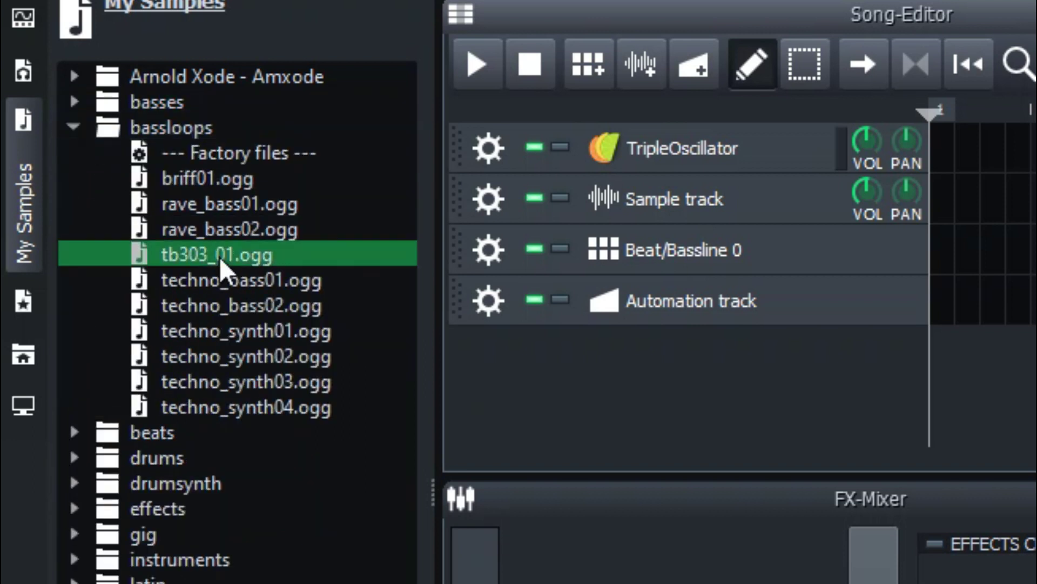
pyautogui.click(267, 381)
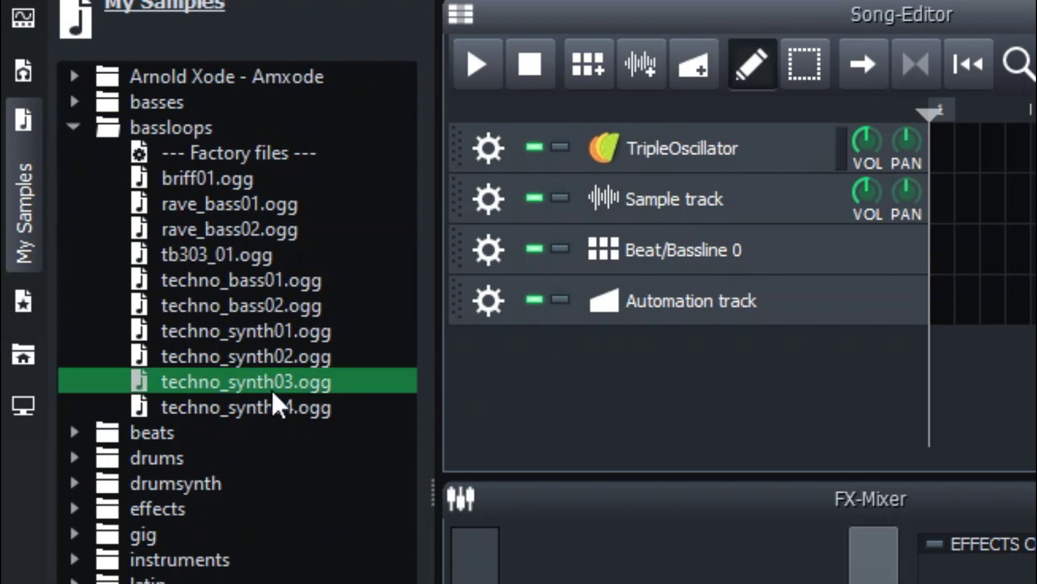
# Step: Preview rave_kick01.ogg, bassdrum03.ogg, bassdrum04.ogg, clap04.ogg and crash01.ogg from beats and drums
pyautogui.click(264, 432)
pyautogui.click(260, 460)
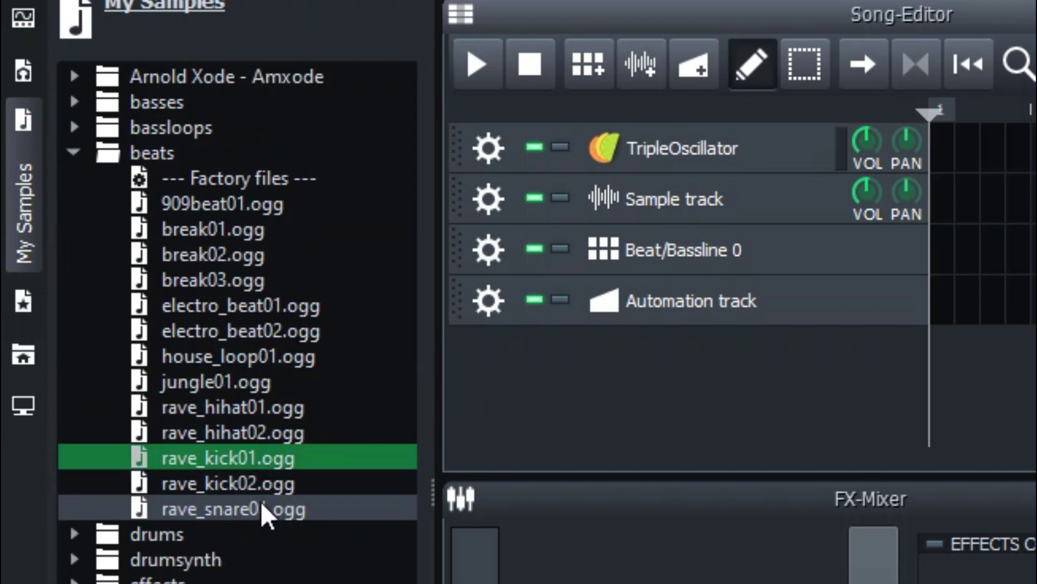
pyautogui.click(73, 145)
pyautogui.click(89, 181)
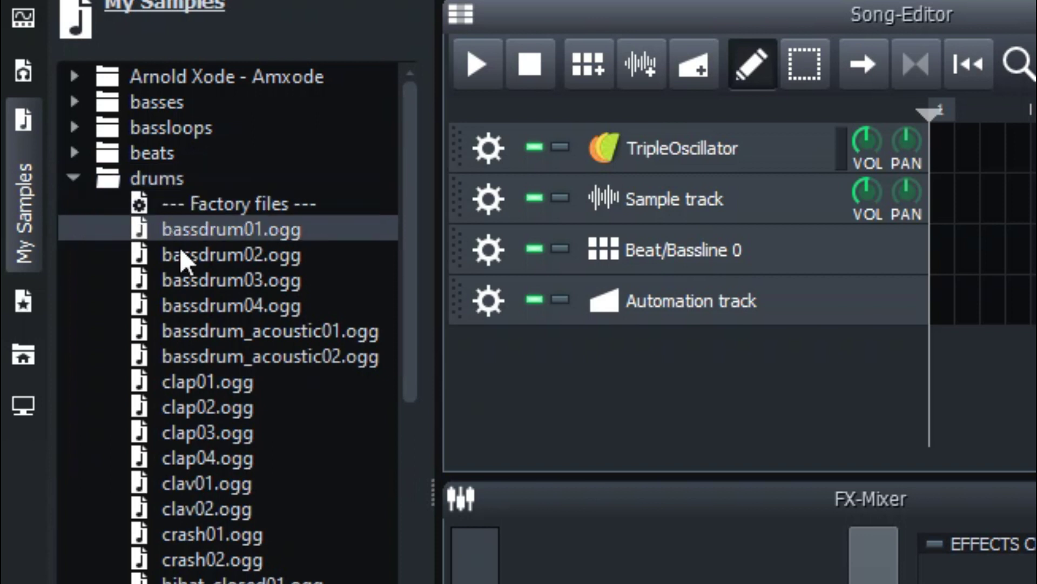
pyautogui.click(185, 277)
pyautogui.click(183, 305)
pyautogui.click(186, 454)
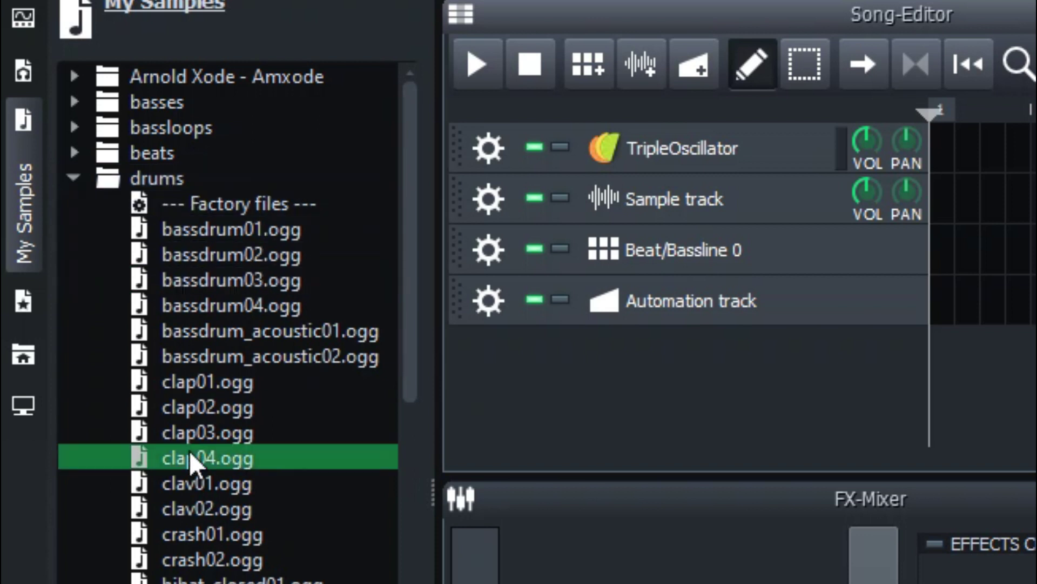
pyautogui.click(212, 534)
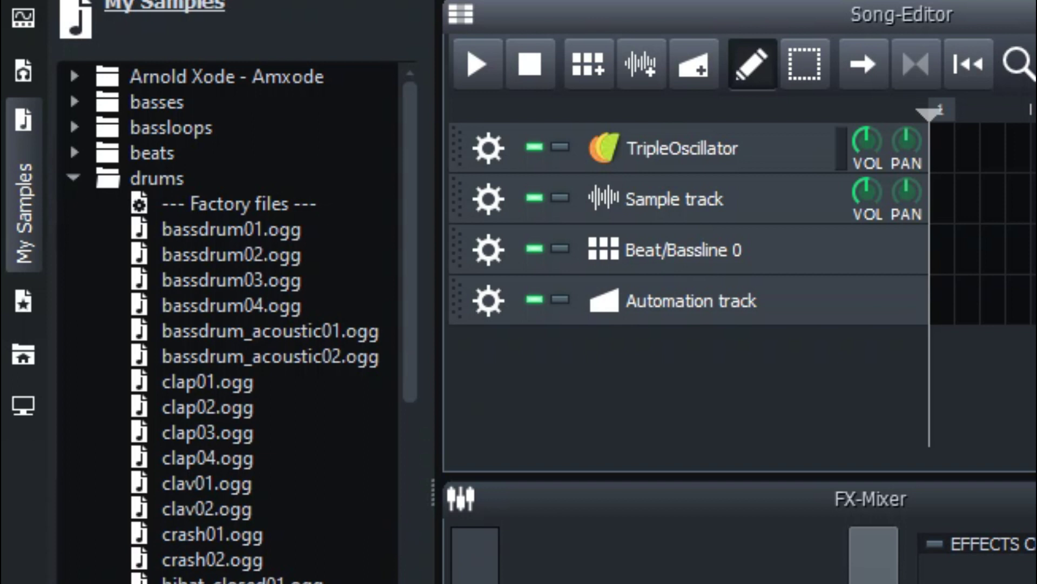
pyautogui.moveTo(407, 316); pyautogui.dragTo(352, 285)
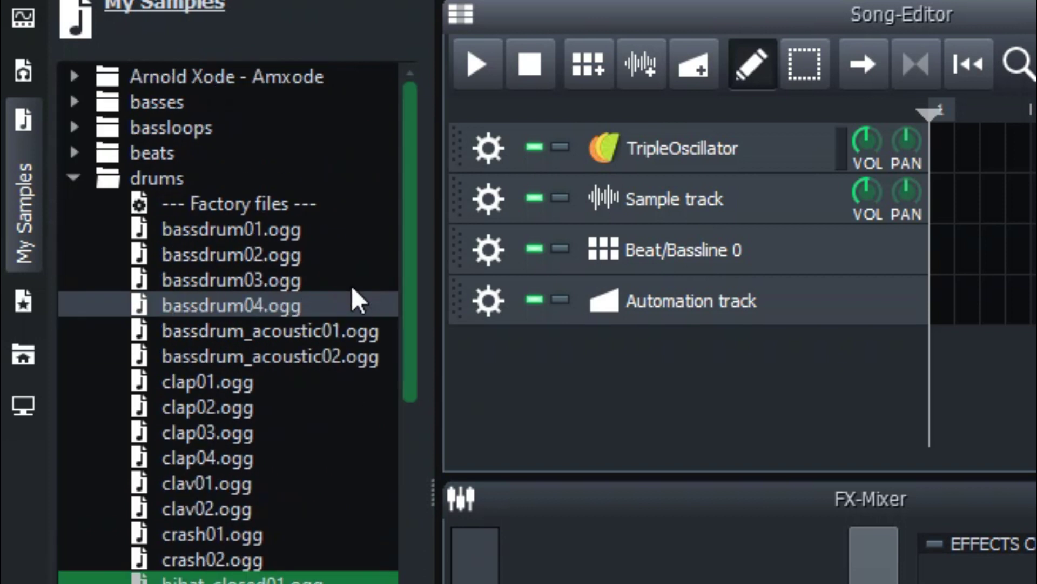
# Step: Add clav02.ogg as a song track, then remove that track
pyautogui.click(85, 184)
pyautogui.click(84, 184)
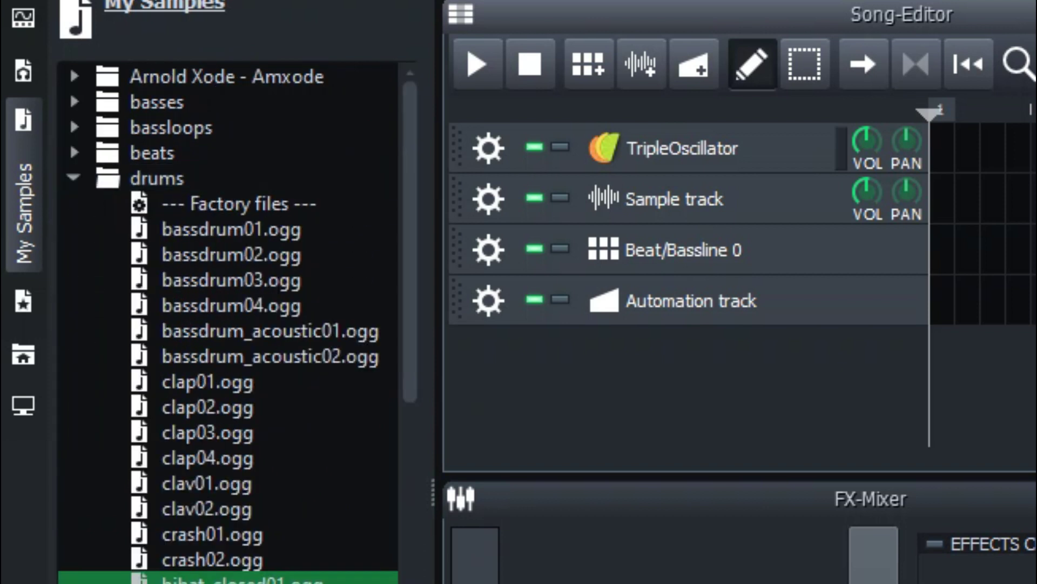
pyautogui.moveTo(224, 511); pyautogui.dragTo(722, 359)
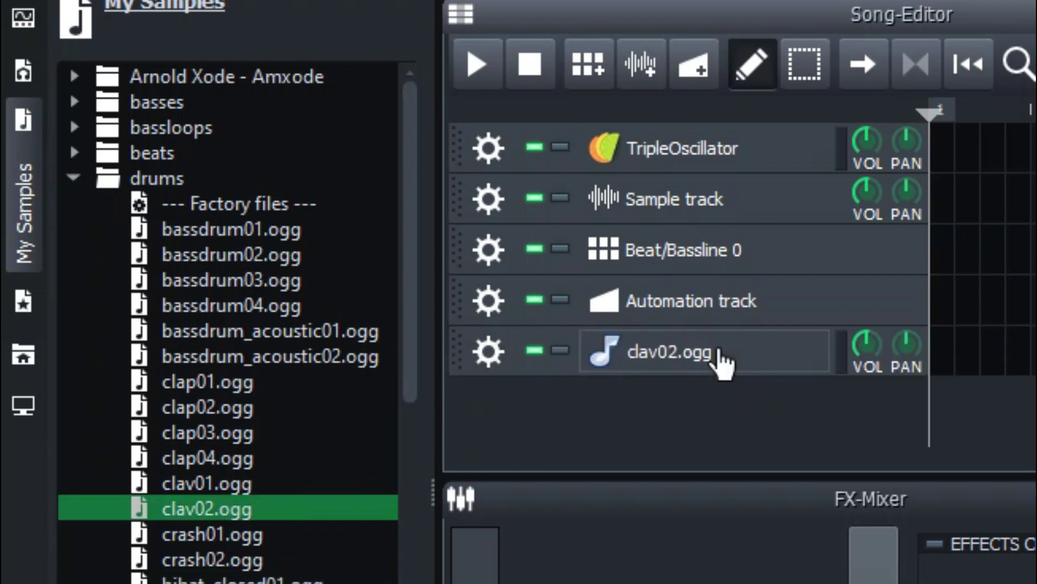
pyautogui.click(483, 359)
pyautogui.click(488, 433)
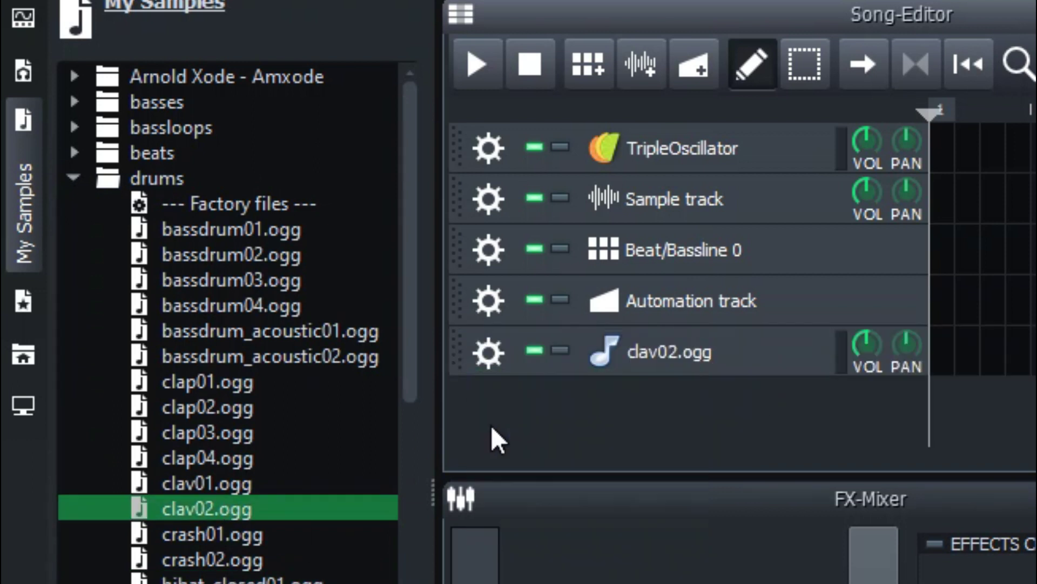
pyautogui.click(77, 184)
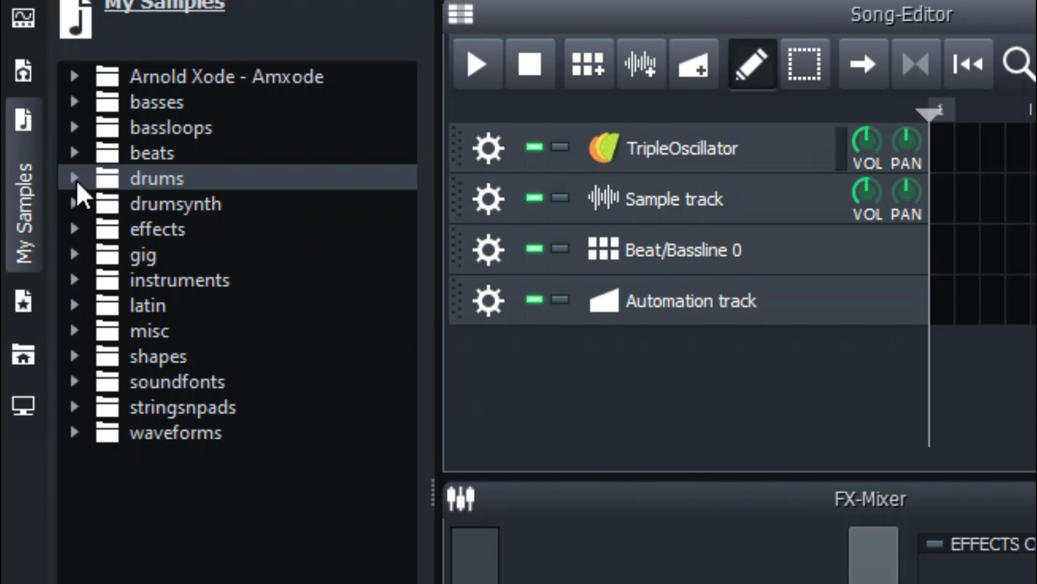
# Step: Add Plain_Kick.ds from drumsynth/acoustic as a track, inspect its settings, then remove it
pyautogui.click(85, 204)
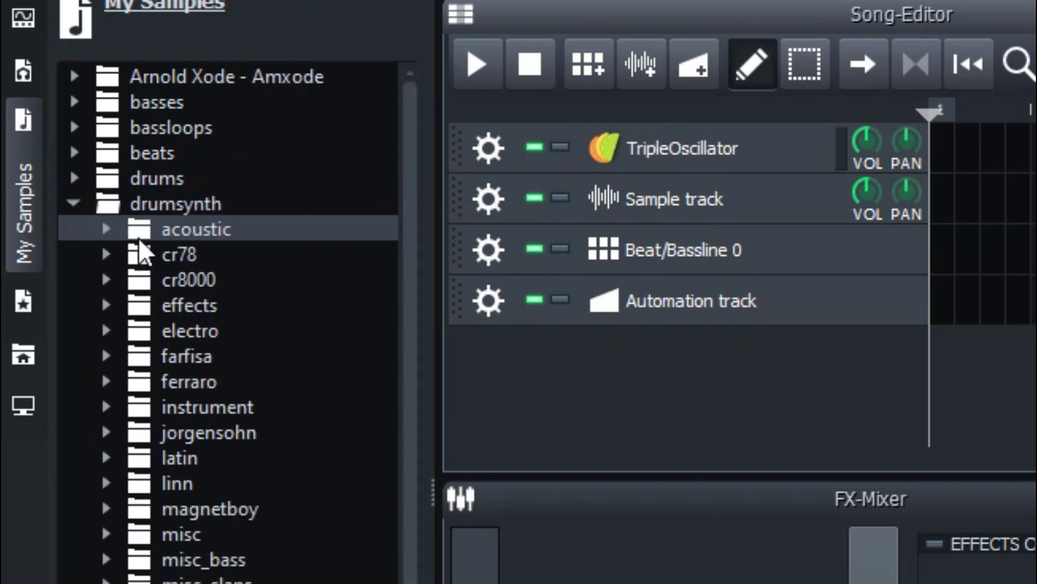
pyautogui.click(196, 229)
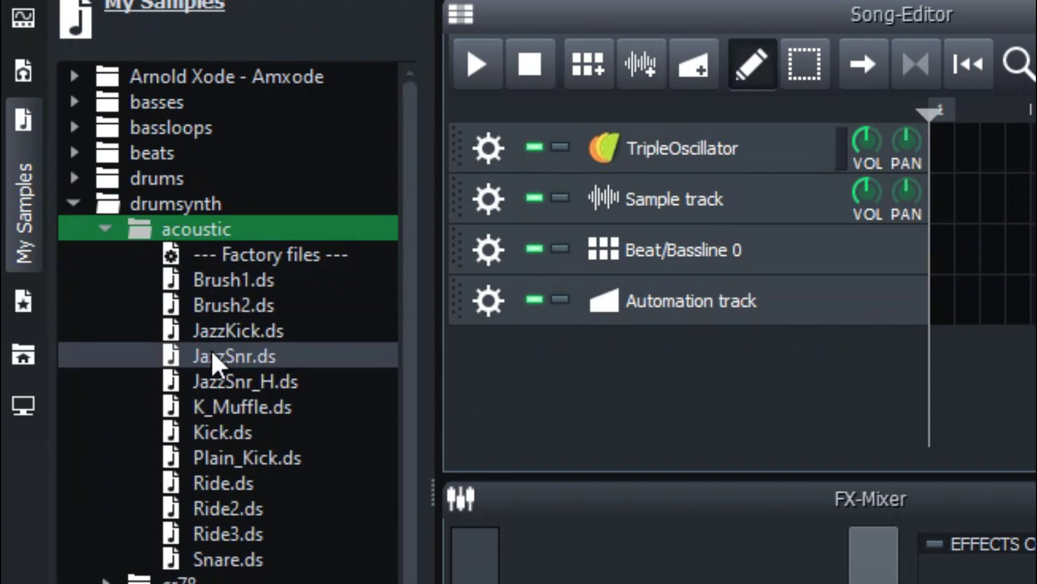
pyautogui.moveTo(213, 462); pyautogui.dragTo(676, 398)
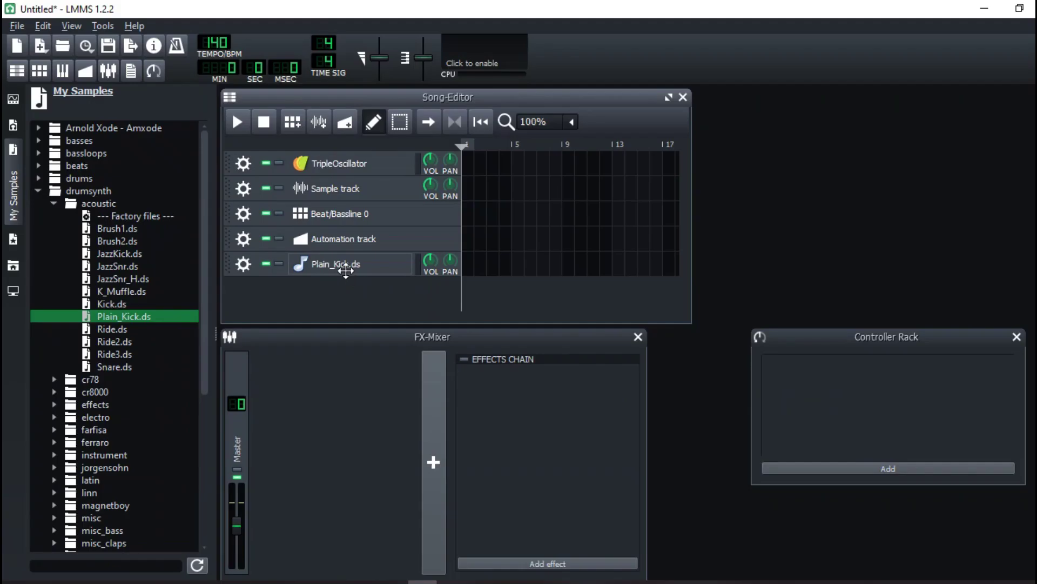
pyautogui.click(703, 376)
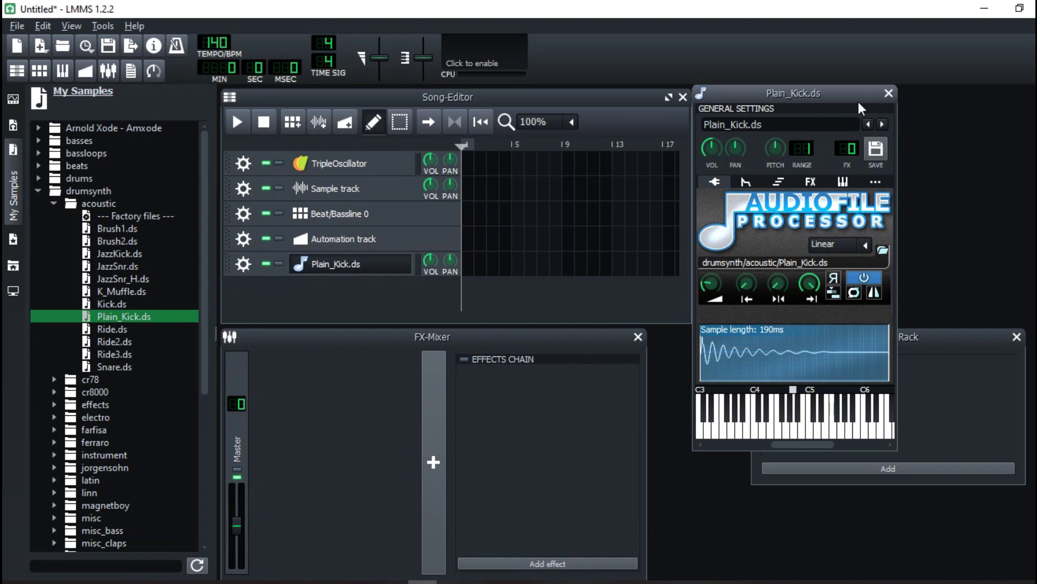
pyautogui.click(888, 94)
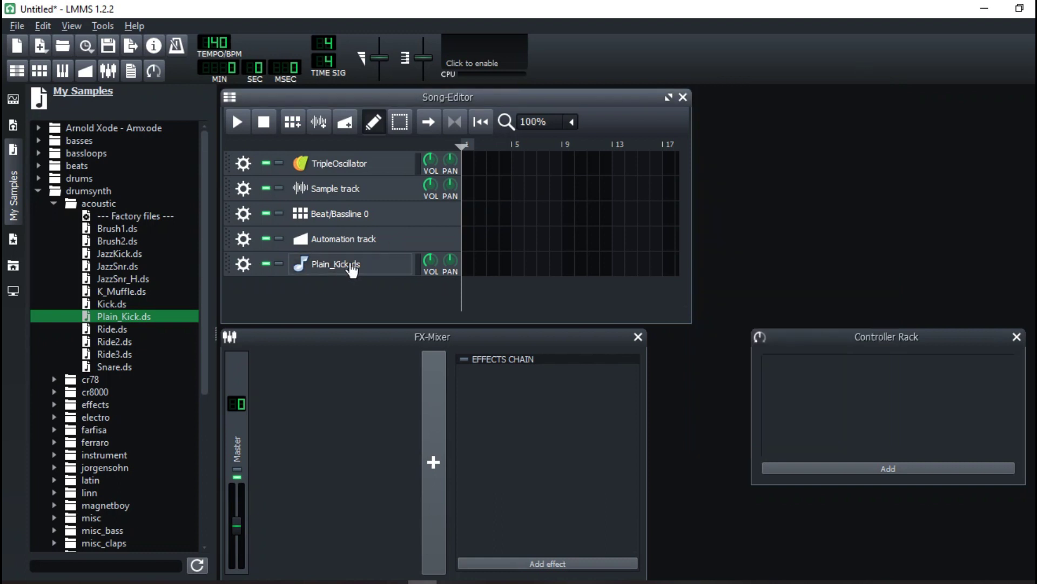
pyautogui.click(352, 270)
pyautogui.click(246, 265)
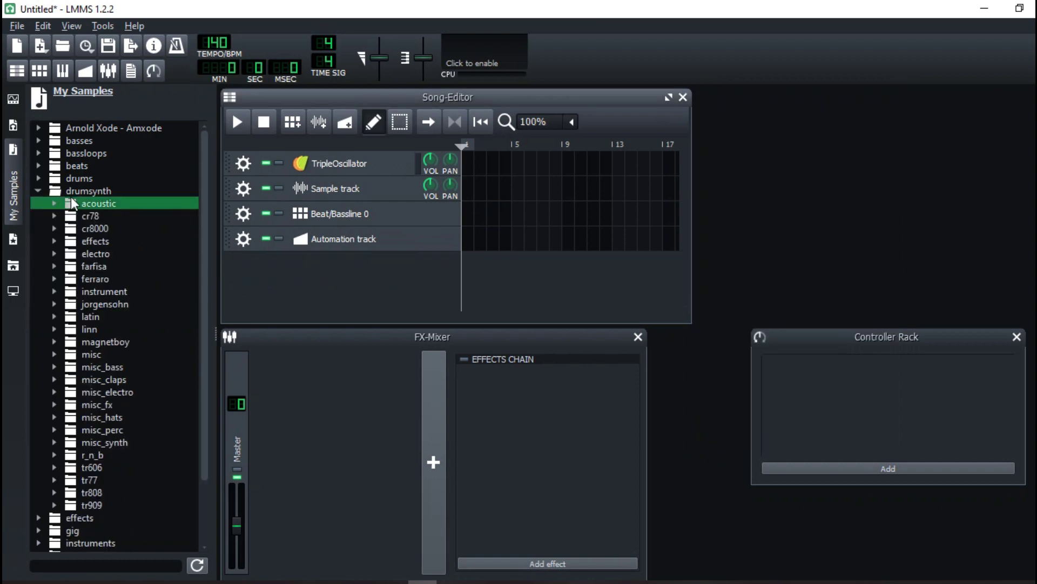
# Step: Collapse drumsynth and effects, and expand the instruments sample folder
pyautogui.click(38, 190)
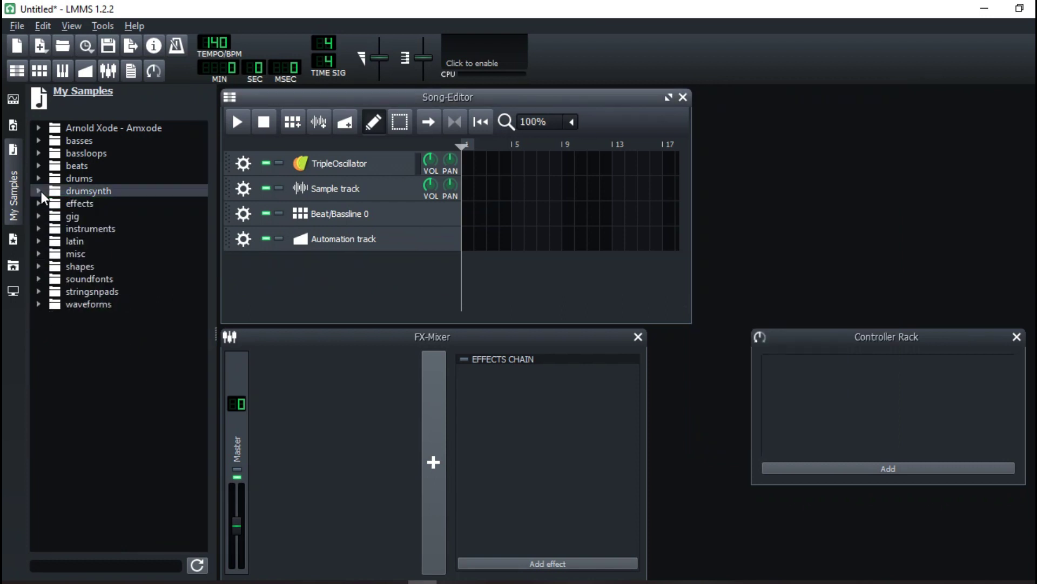
pyautogui.click(95, 200)
pyautogui.click(95, 201)
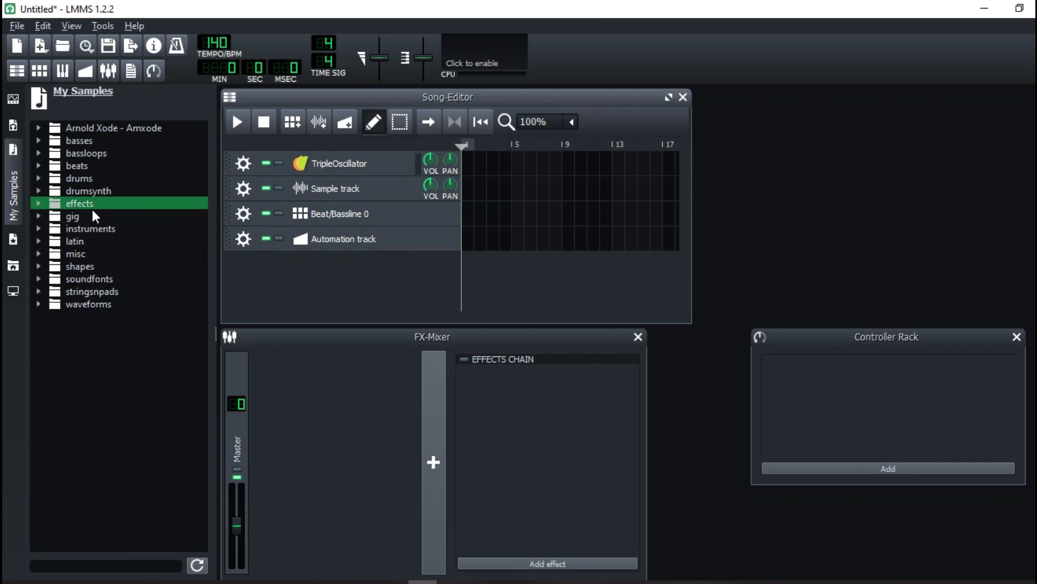
pyautogui.click(93, 226)
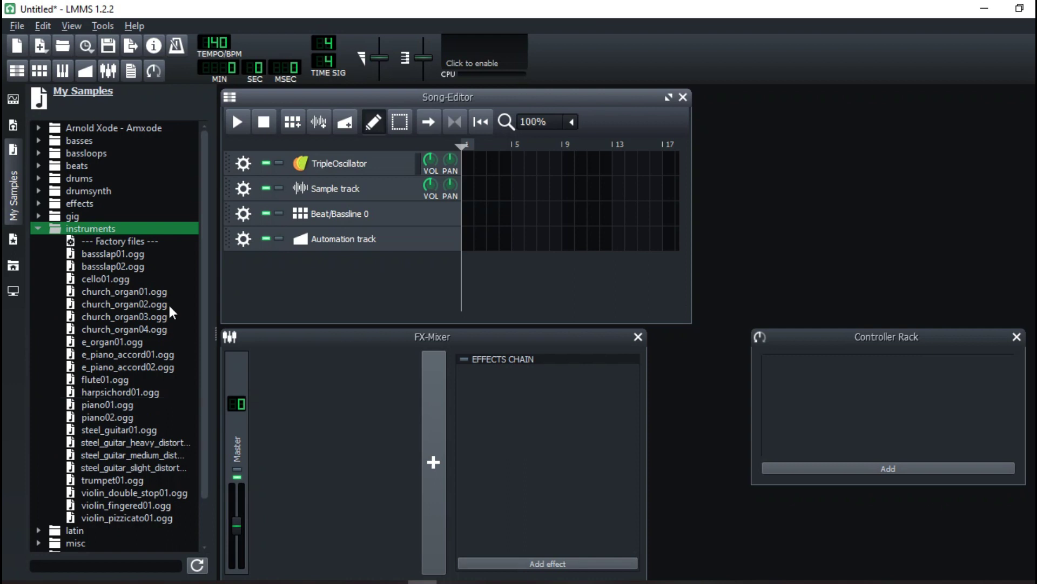
# Step: Add piano01.ogg as a track and play C4, D4, G4 and C5 notes on it
pyautogui.moveTo(124, 406); pyautogui.dragTo(340, 304)
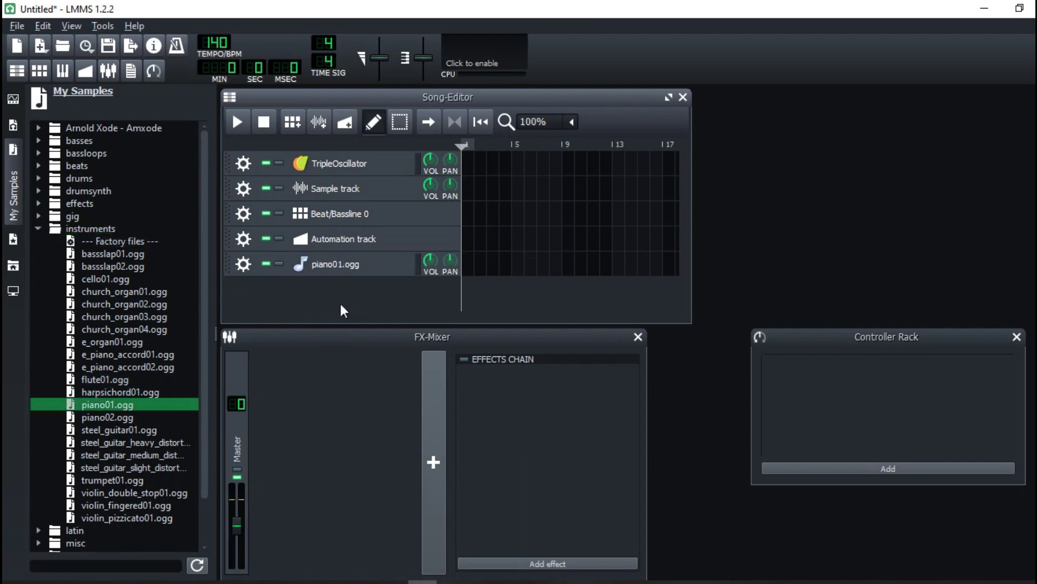
pyautogui.click(344, 264)
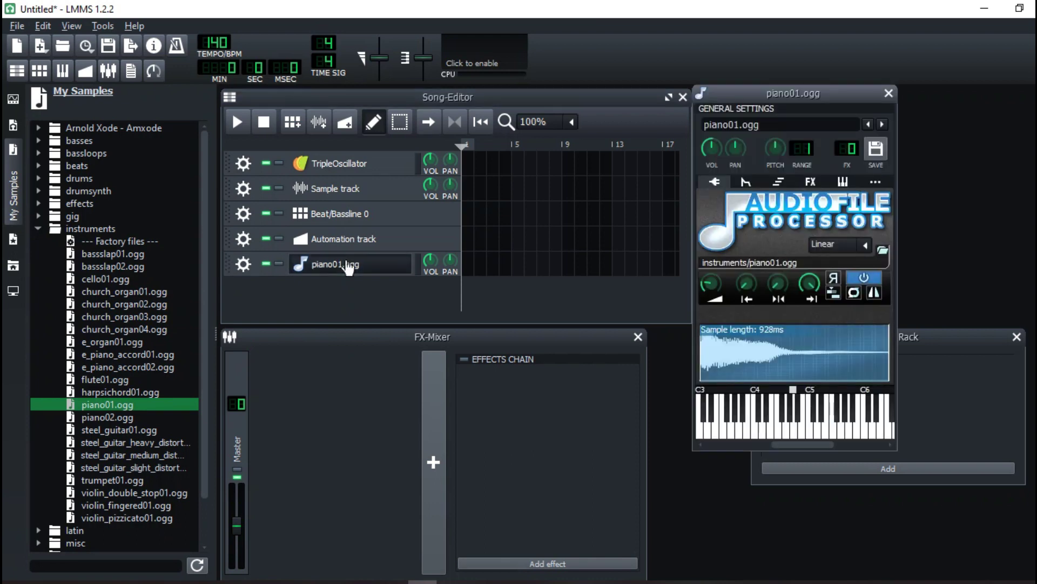
pyautogui.press('z')
pyautogui.press('c')
pyautogui.press('v')
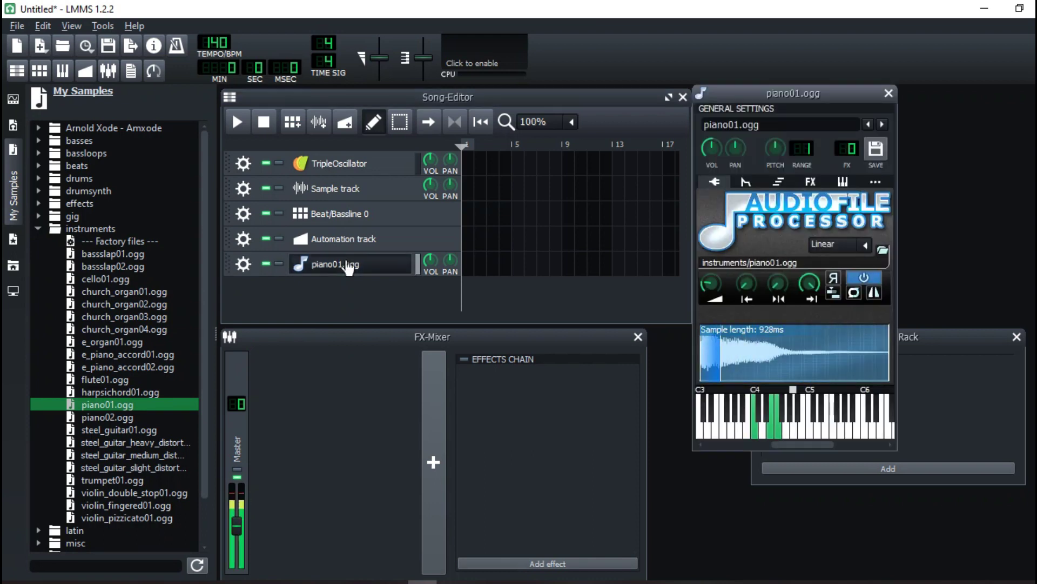
pyautogui.press('b')
pyautogui.press(',')
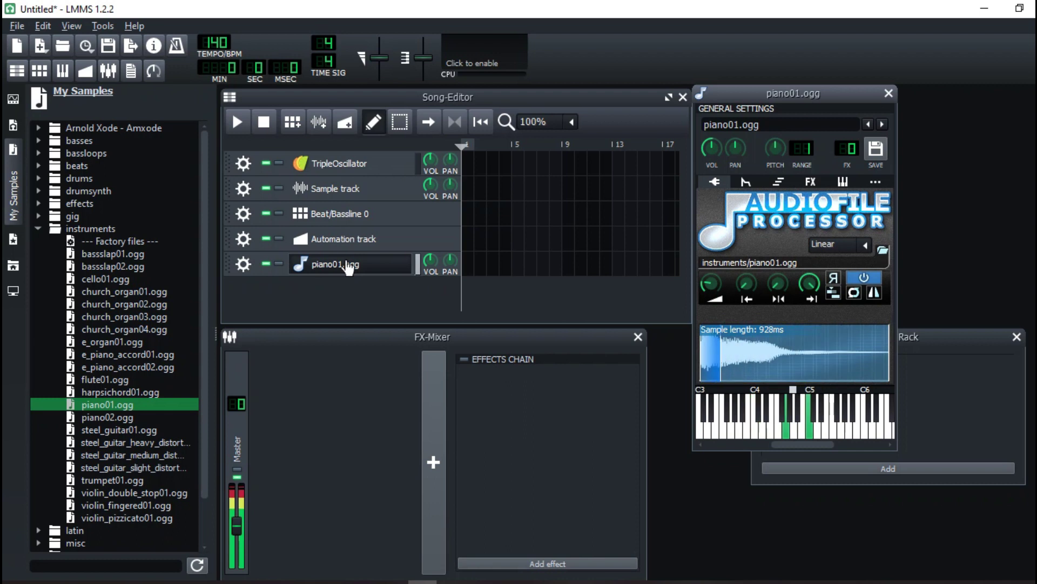
pyautogui.press('v')
pyautogui.press('c')
pyautogui.press('z')
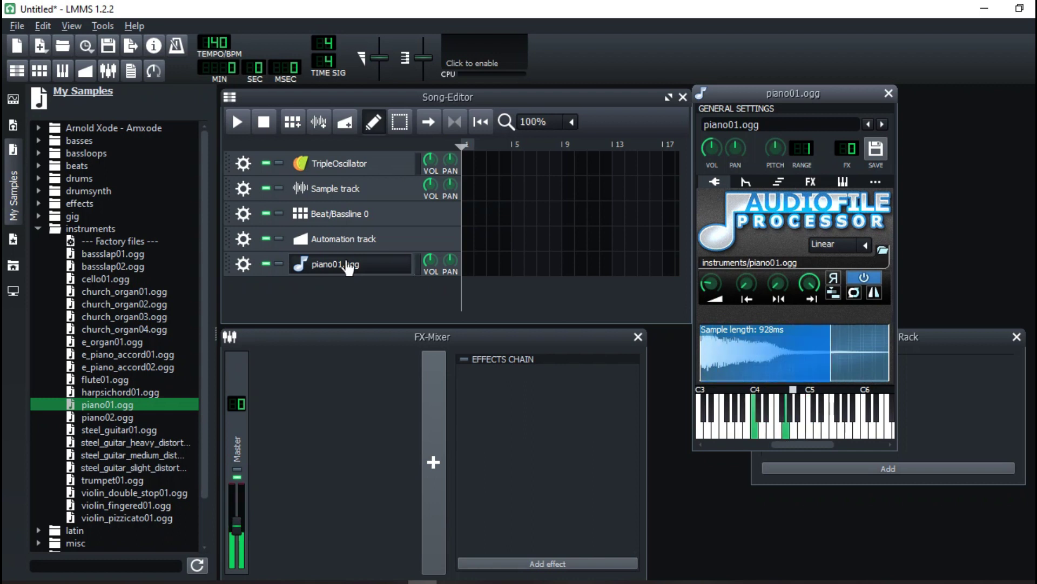
pyautogui.press('c')
pyautogui.press('c')
pyautogui.press('x')
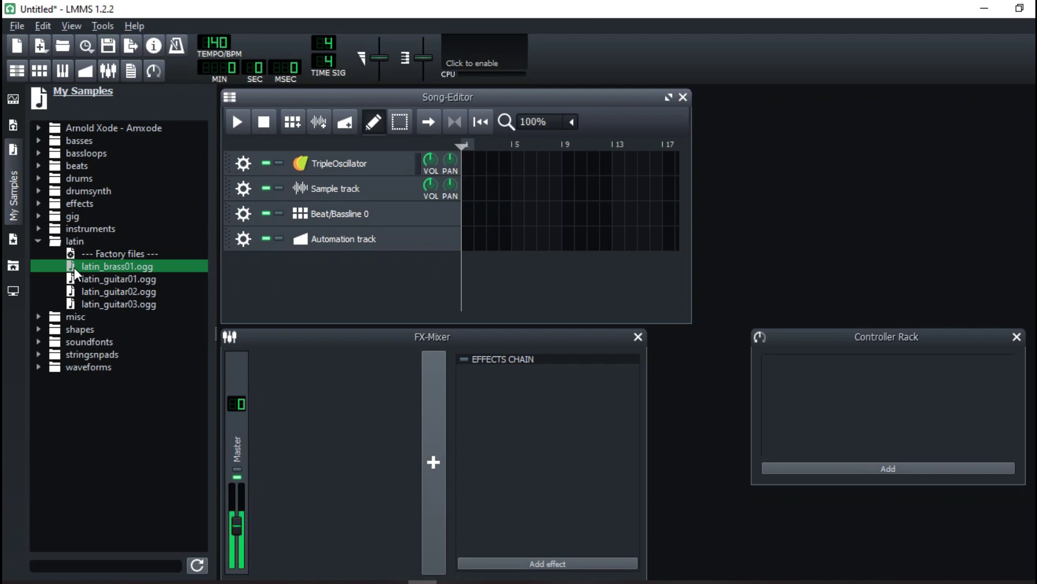
# Step: Place latin_guitar01.ogg in a bar-1 clip on a taller Sample track and play the song
pyautogui.click(98, 304)
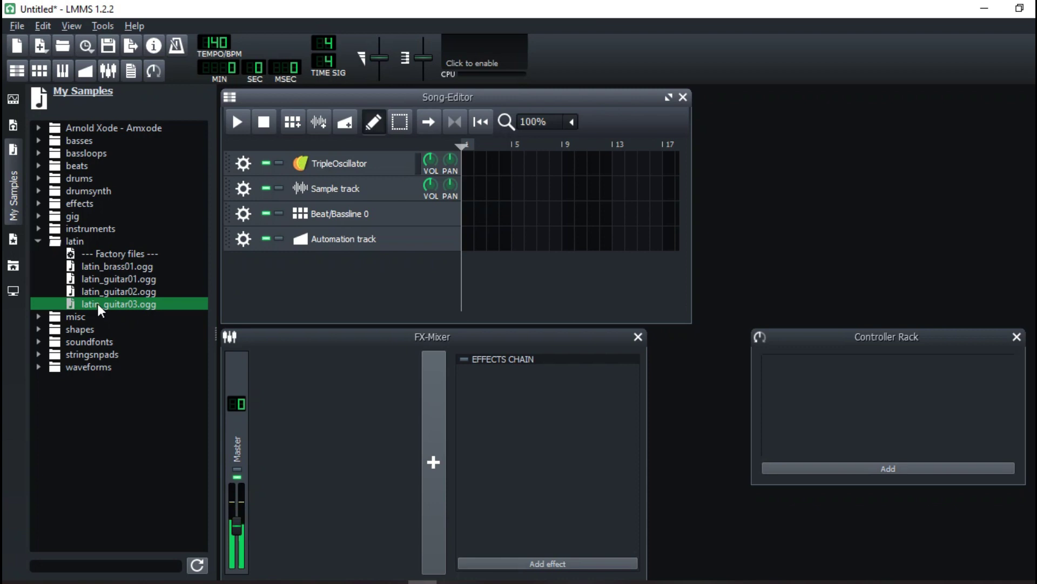
pyautogui.click(75, 241)
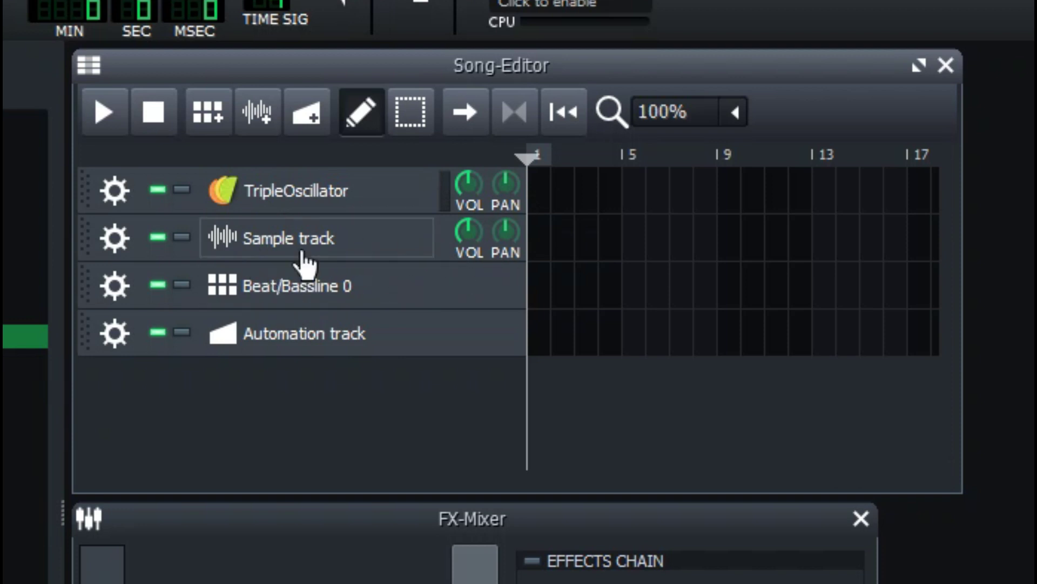
pyautogui.moveTo(297, 262); pyautogui.dragTo(352, 295)
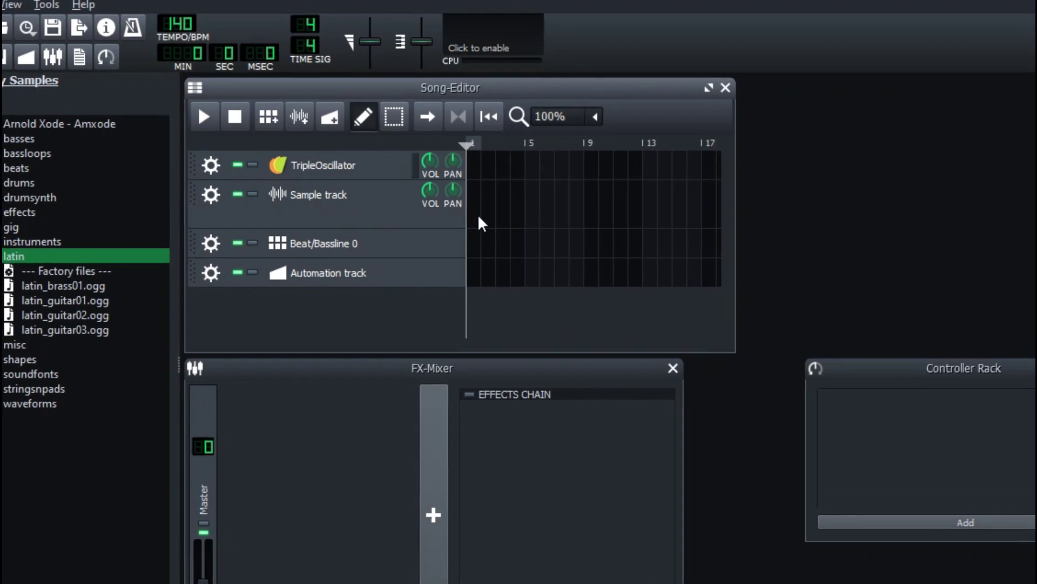
pyautogui.click(476, 217)
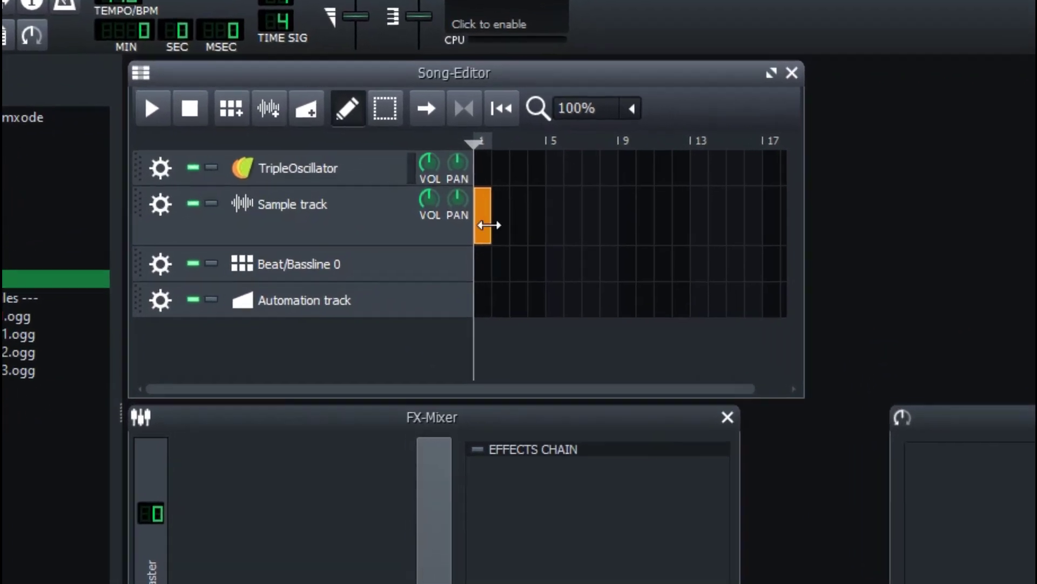
pyautogui.moveTo(489, 225); pyautogui.dragTo(482, 264)
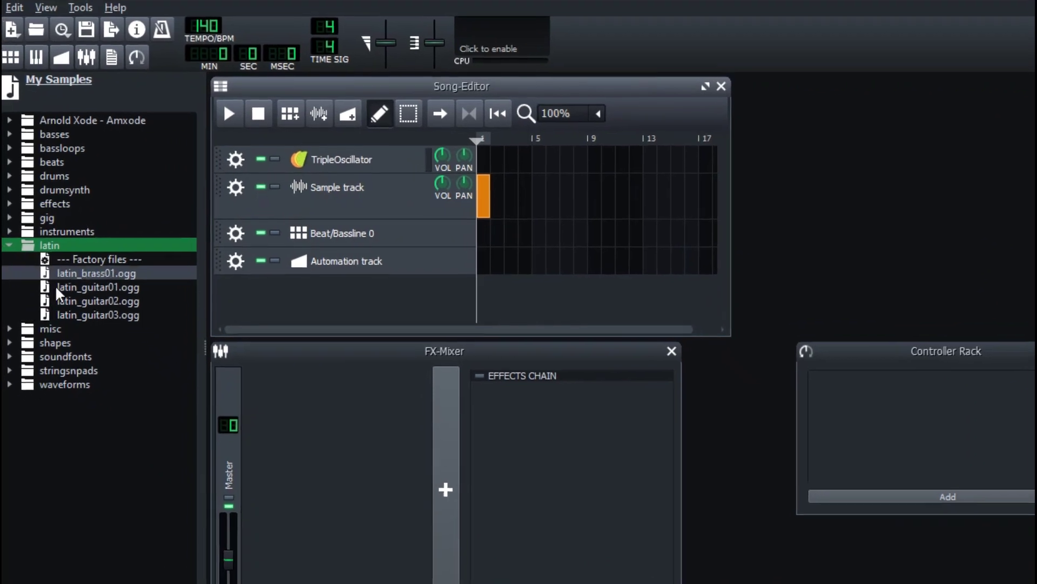
pyautogui.moveTo(58, 292); pyautogui.dragTo(550, 200)
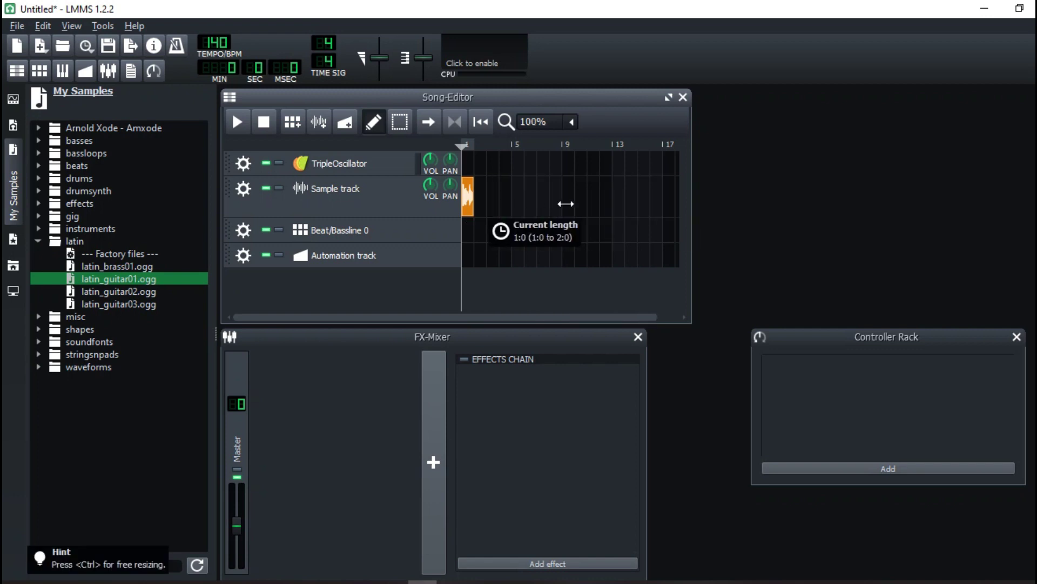
pyautogui.click(240, 124)
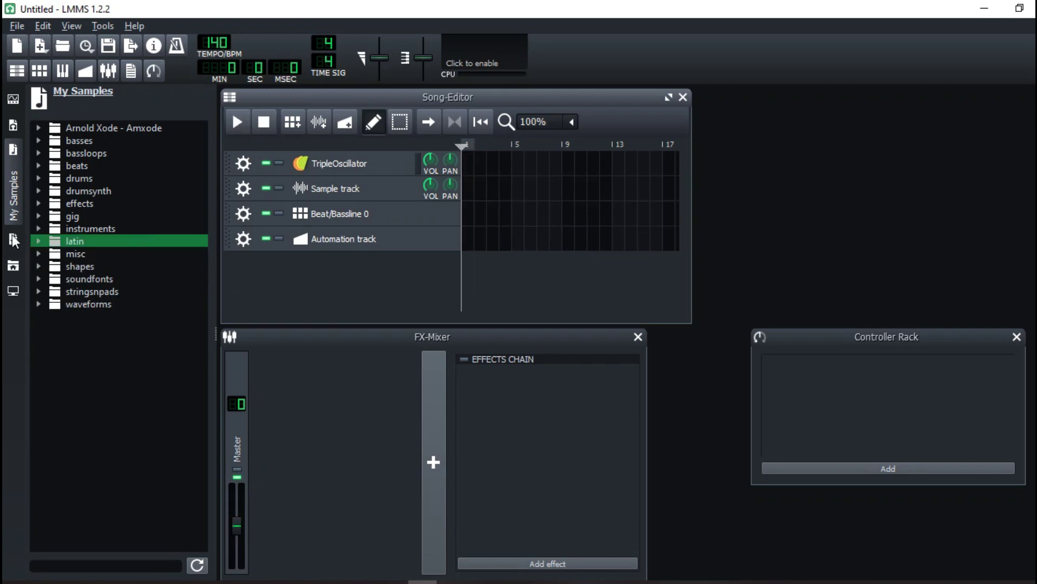
# Step: Open My Presets and preview the BitInvader presets wah_synth.xpf and subbass.xpf
pyautogui.click(12, 239)
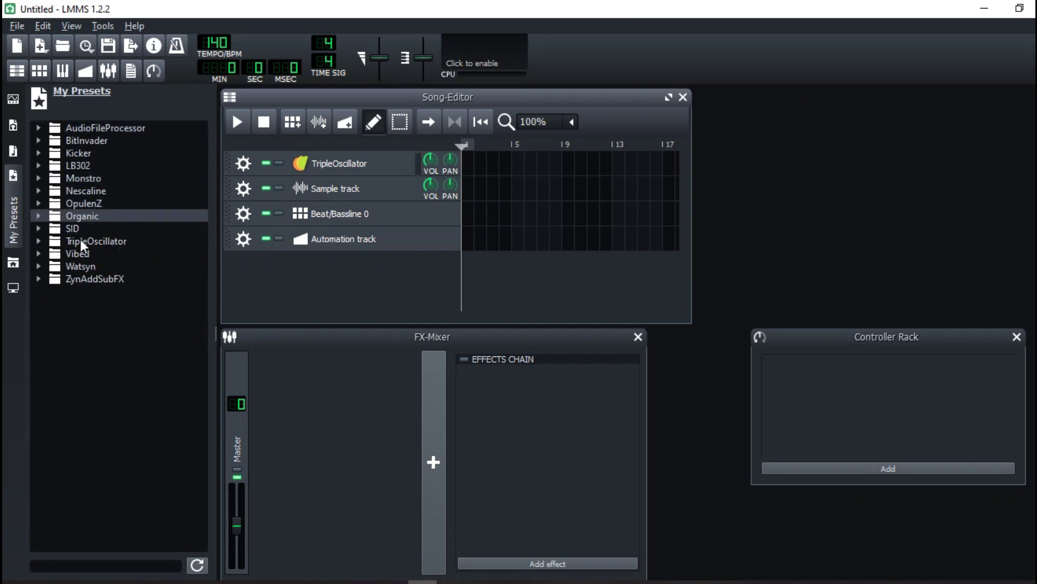
pyautogui.click(9, 105)
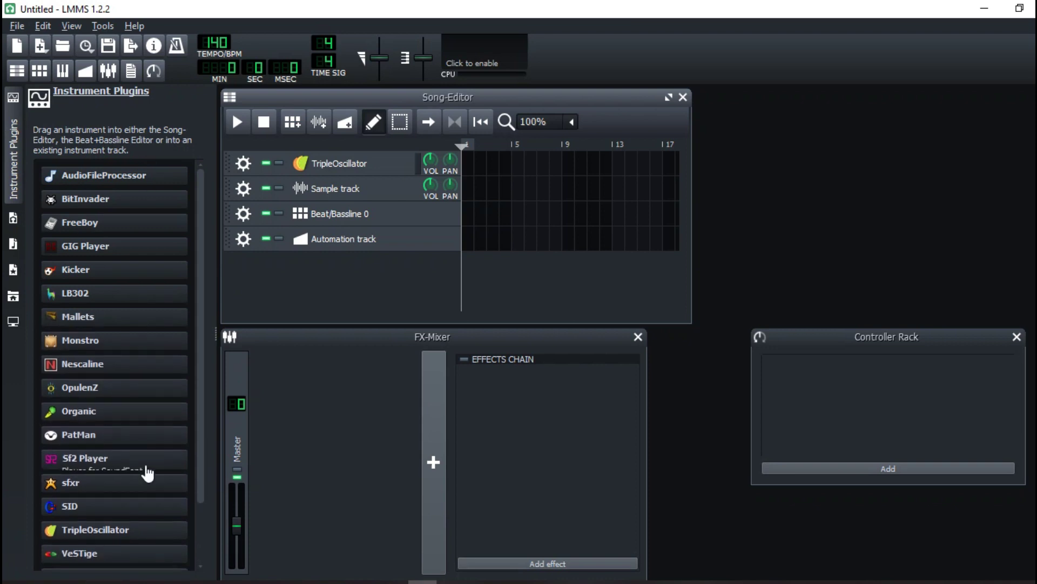
pyautogui.click(20, 269)
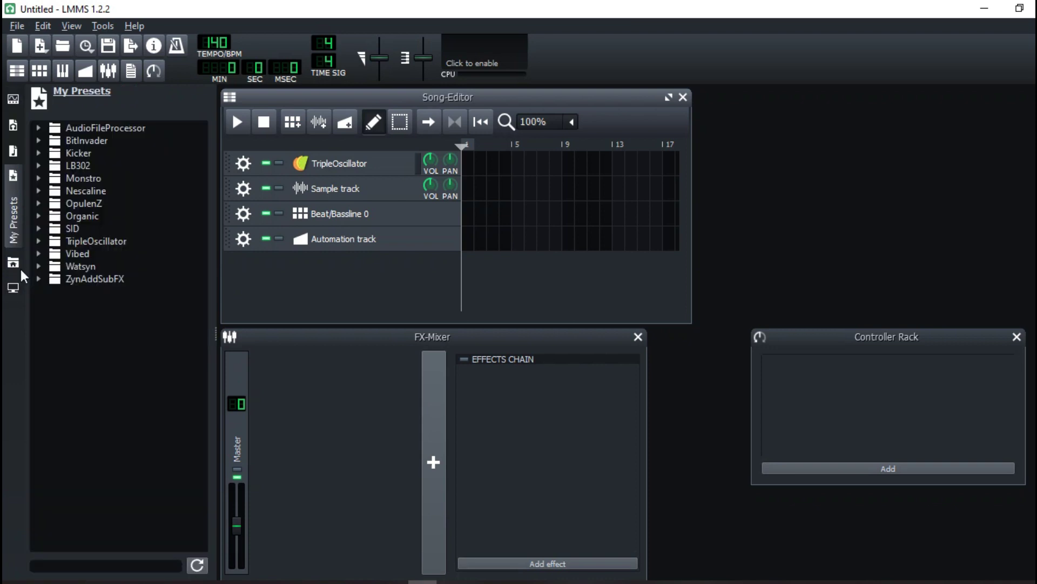
pyautogui.click(83, 127)
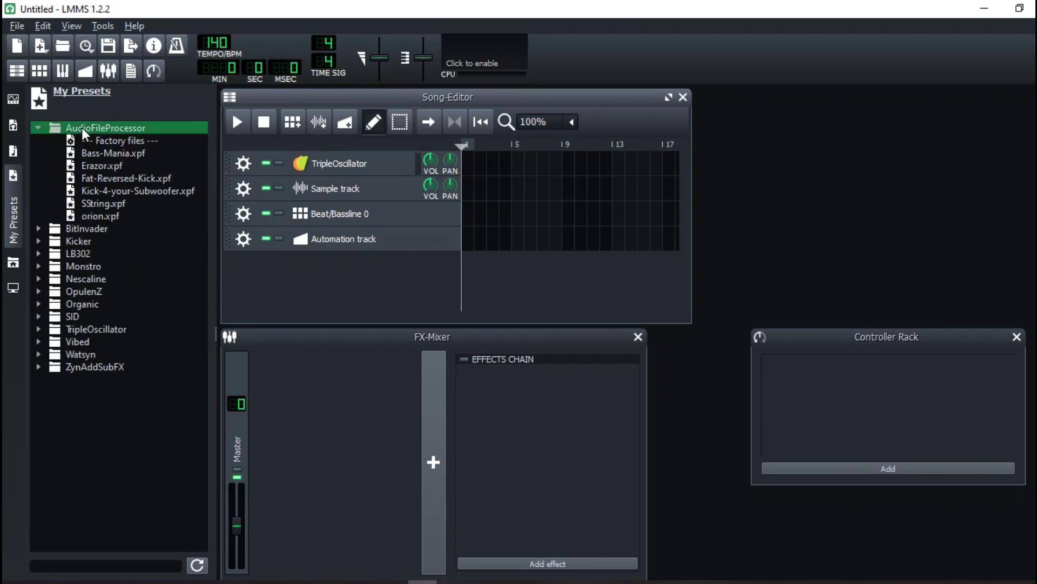
pyautogui.click(82, 127)
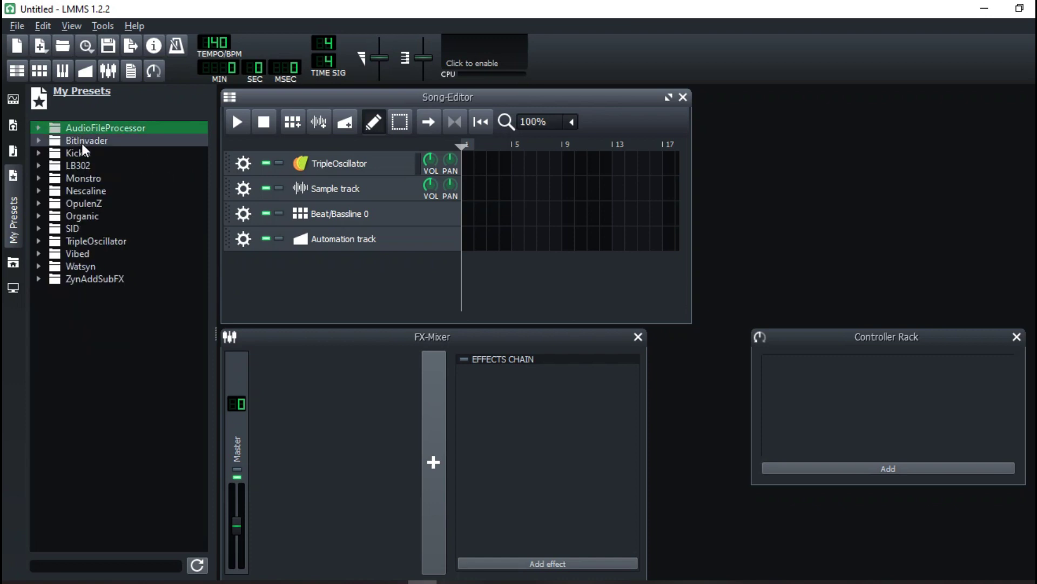
pyautogui.click(82, 142)
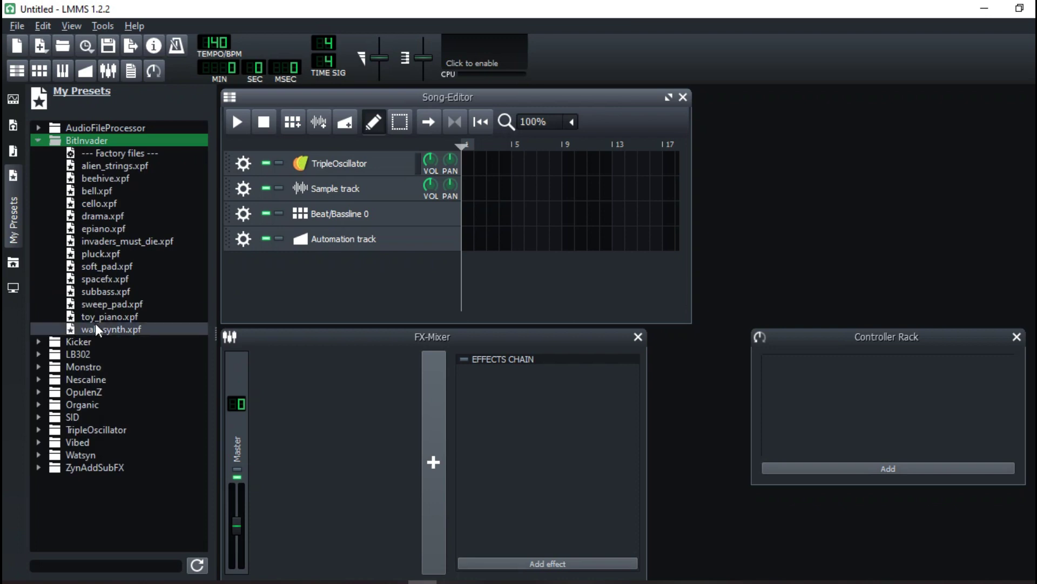
pyautogui.click(96, 327)
pyautogui.click(107, 287)
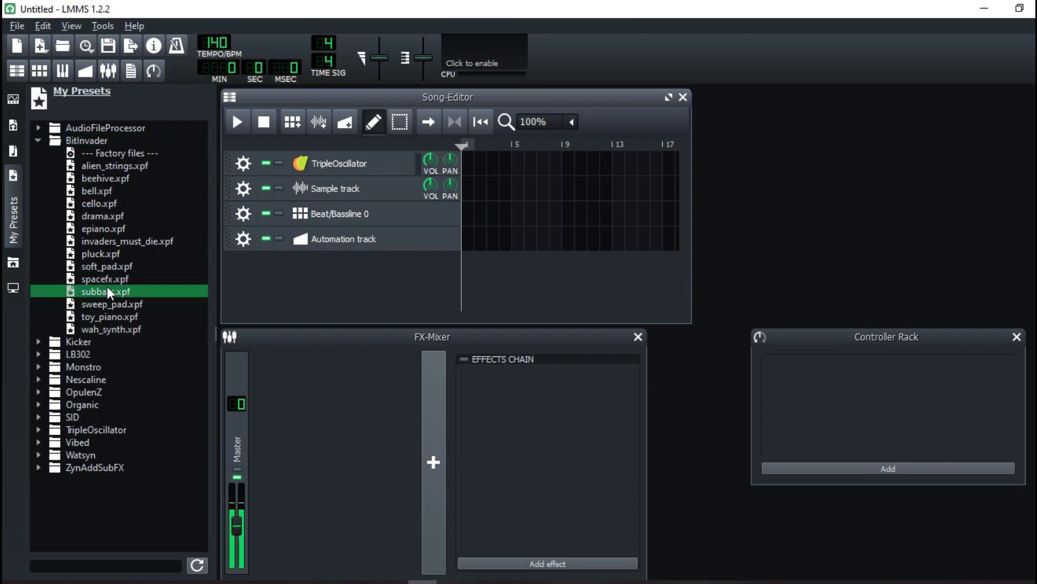
pyautogui.click(73, 142)
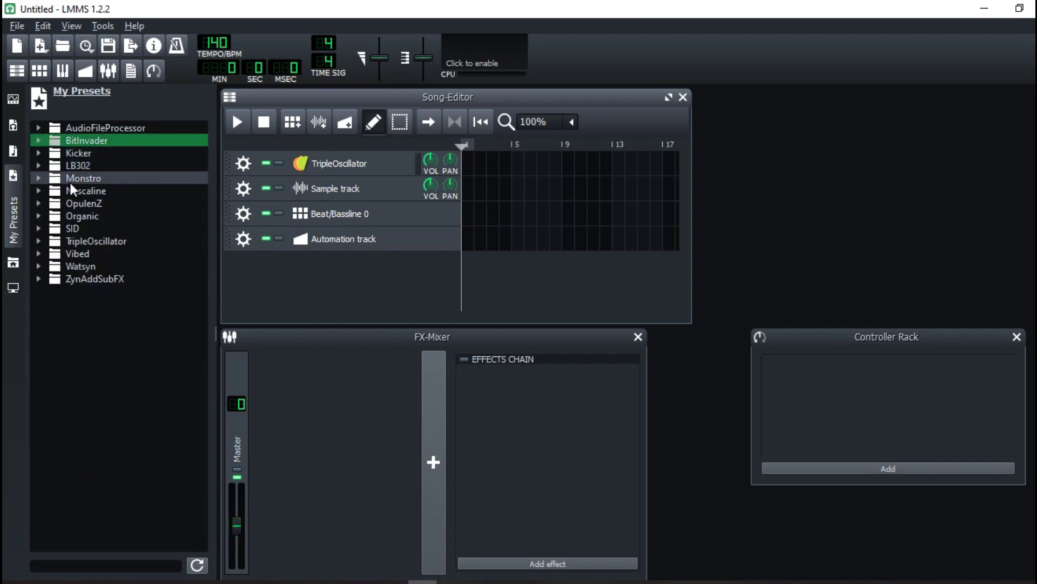
# Step: Preview TripleOscillator presets Bell, BlandModBass, DetunedGhost and Drums_HihatC, then show My Home
pyautogui.click(89, 241)
pyautogui.click(103, 359)
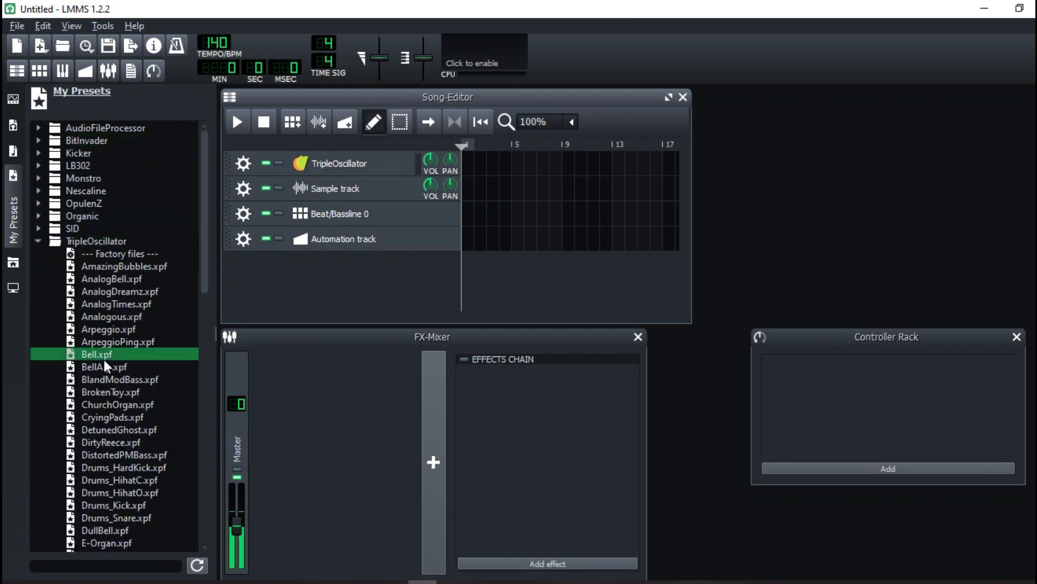
pyautogui.click(105, 380)
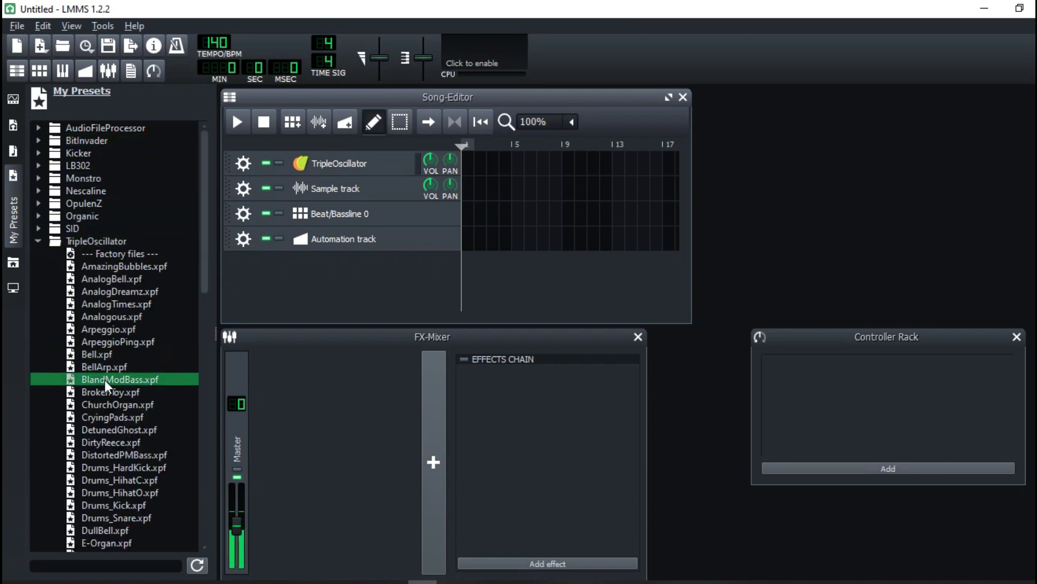
pyautogui.click(102, 429)
pyautogui.moveTo(99, 462)
pyautogui.mouseDown()
pyautogui.moveTo(169, 394)
pyautogui.moveTo(87, 462)
pyautogui.mouseUp()
pyautogui.click(88, 480)
pyautogui.click(66, 242)
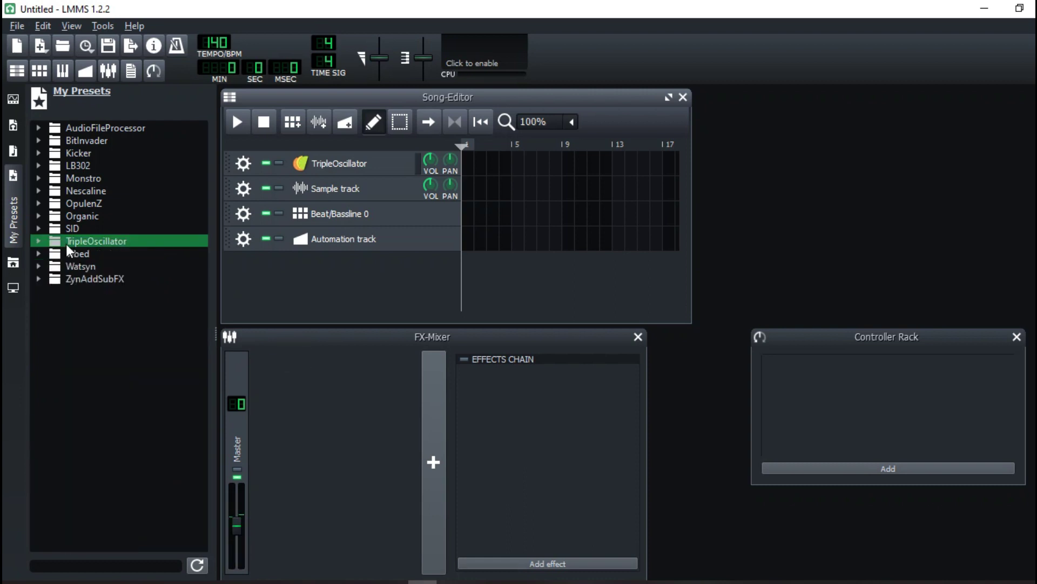
pyautogui.click(53, 280)
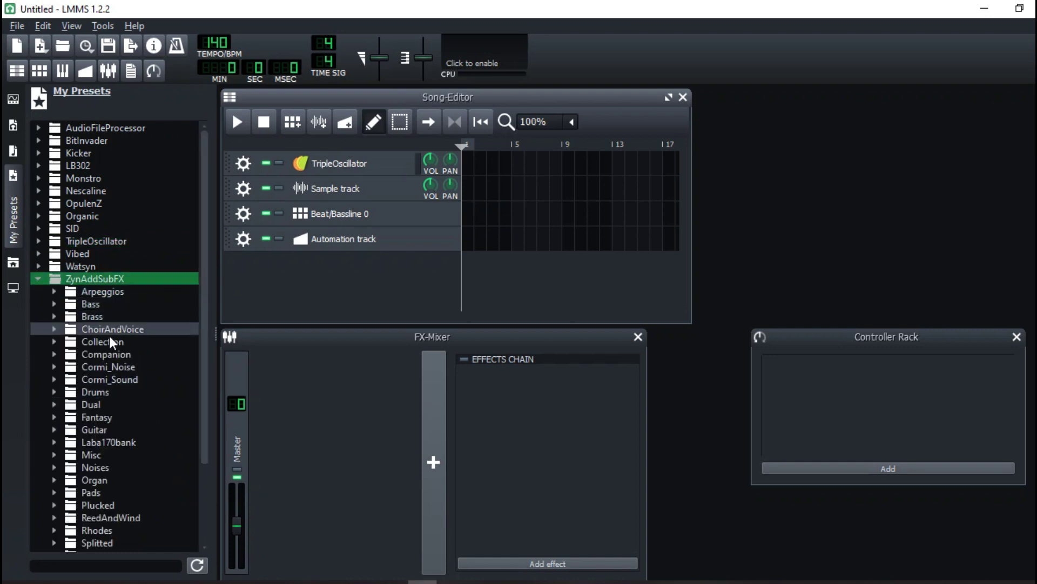
pyautogui.click(39, 279)
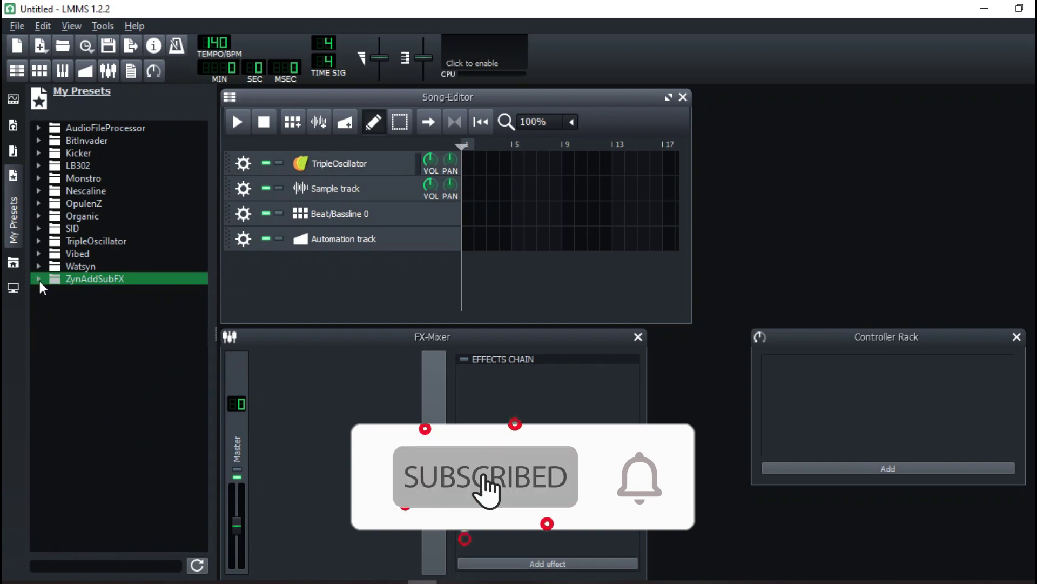
pyautogui.click(12, 264)
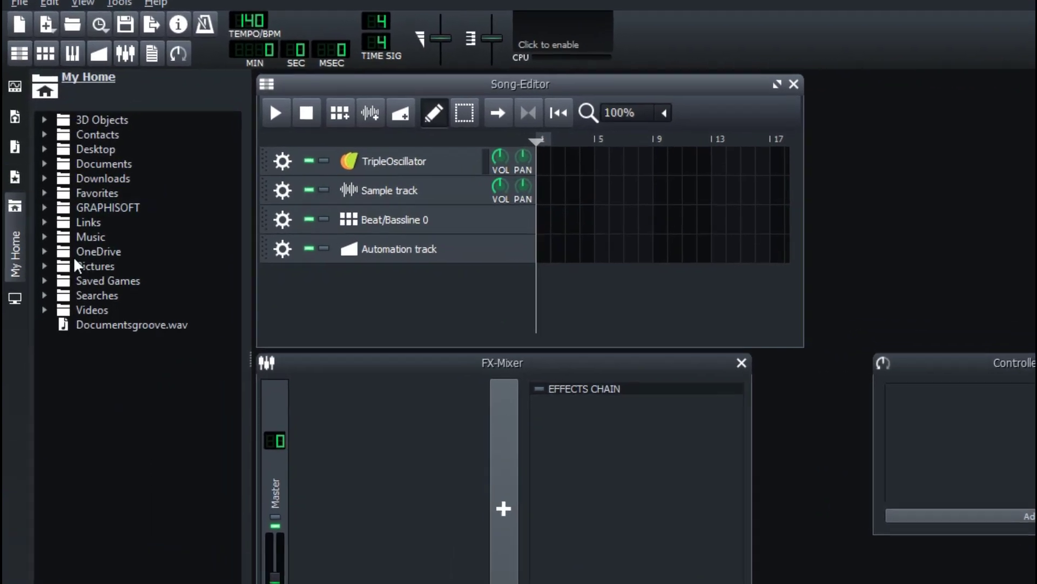
# Step: Collapse the My Home file browser and shift the Song-Editor window slightly right
pyautogui.click(39, 292)
pyautogui.click(14, 238)
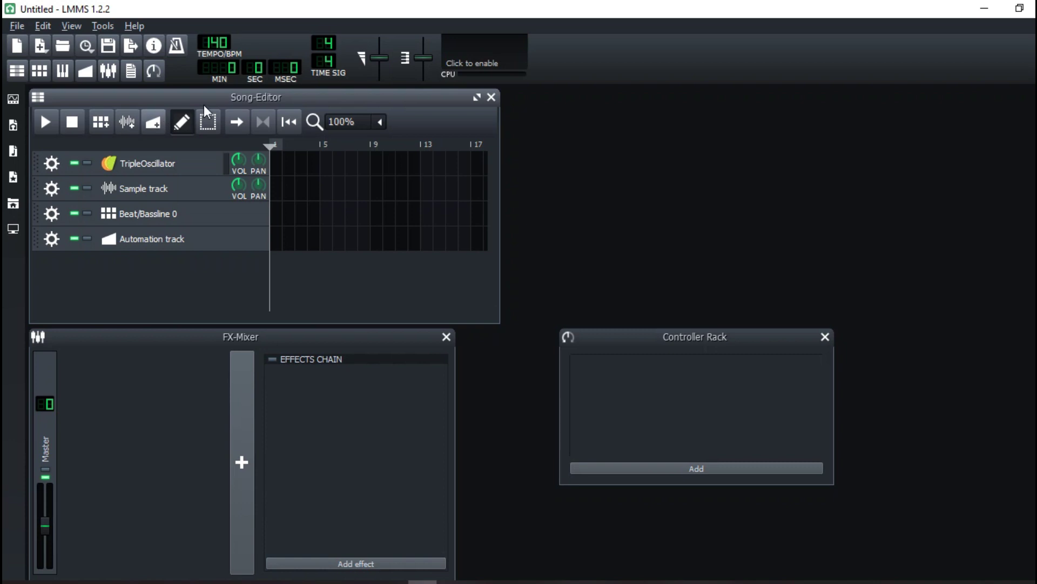
pyautogui.moveTo(202, 99); pyautogui.dragTo(242, 98)
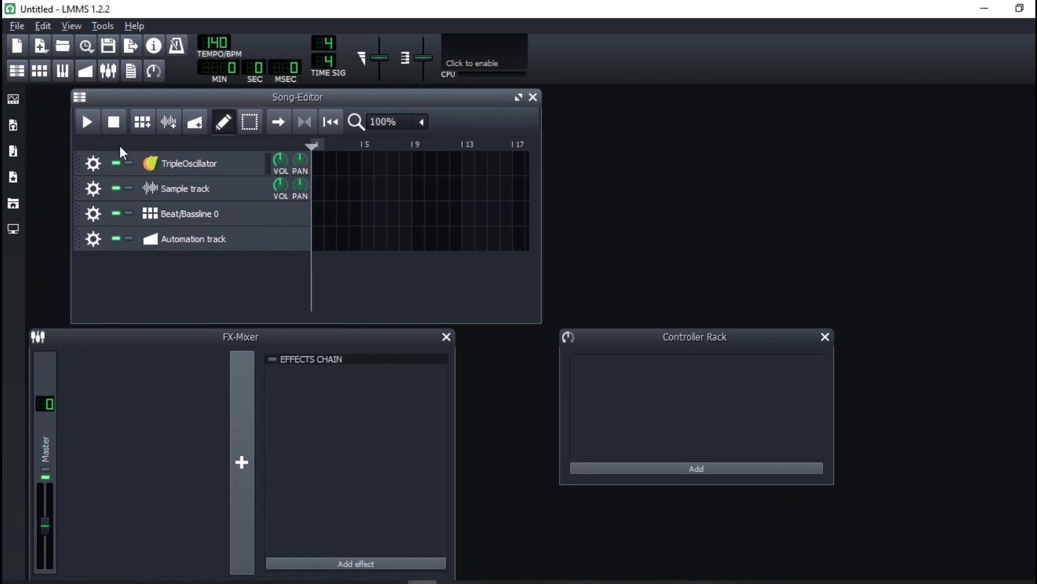
# Step: Show the Beat+Bassline Editor with its Kicker track, move the FX-Mixer aside, and check the empty Automation Editor
pyautogui.press('F6')
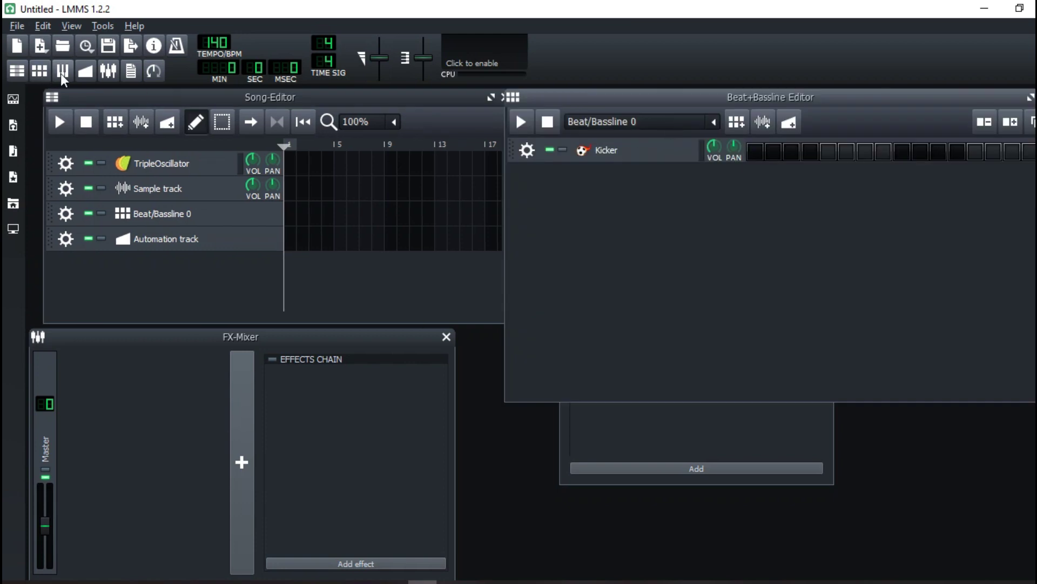
pyautogui.moveTo(147, 342); pyautogui.dragTo(167, 329)
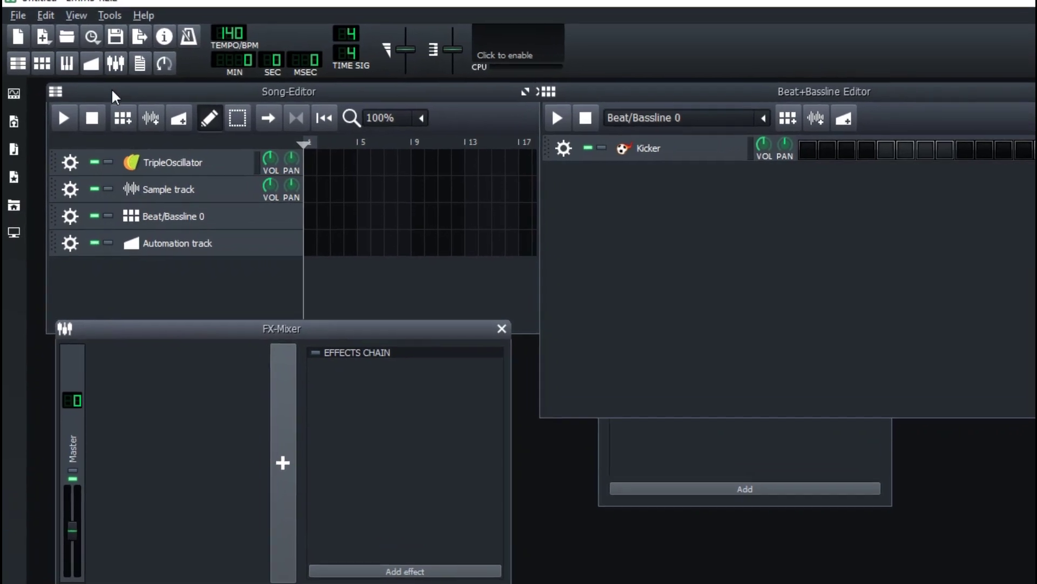
pyautogui.click(92, 63)
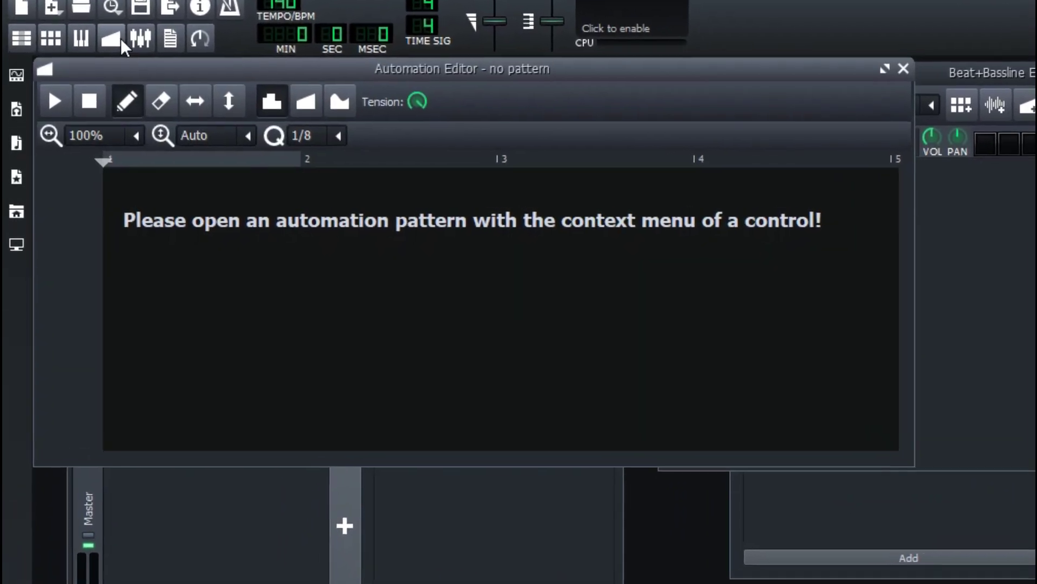
pyautogui.click(106, 47)
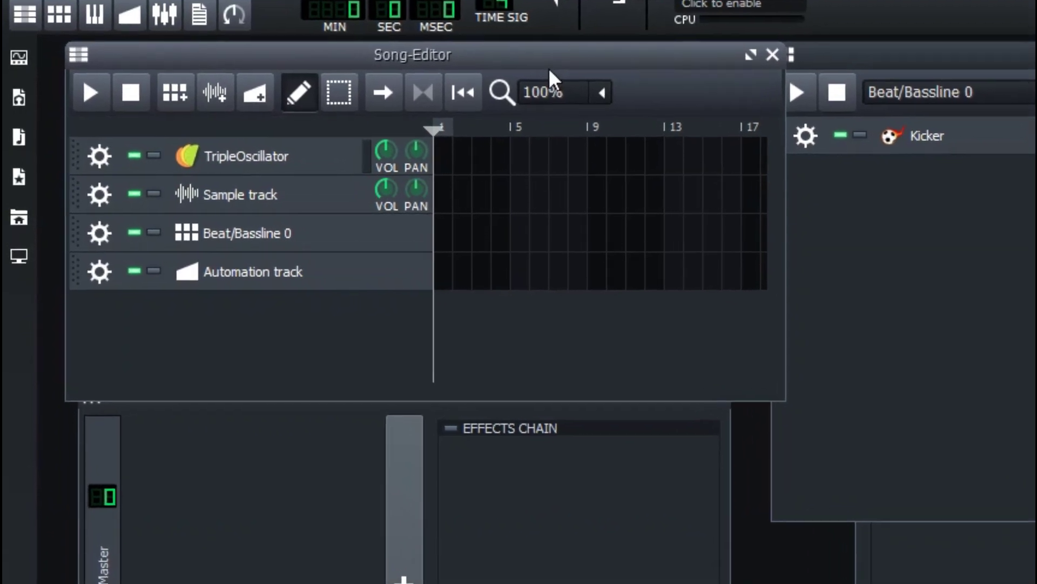